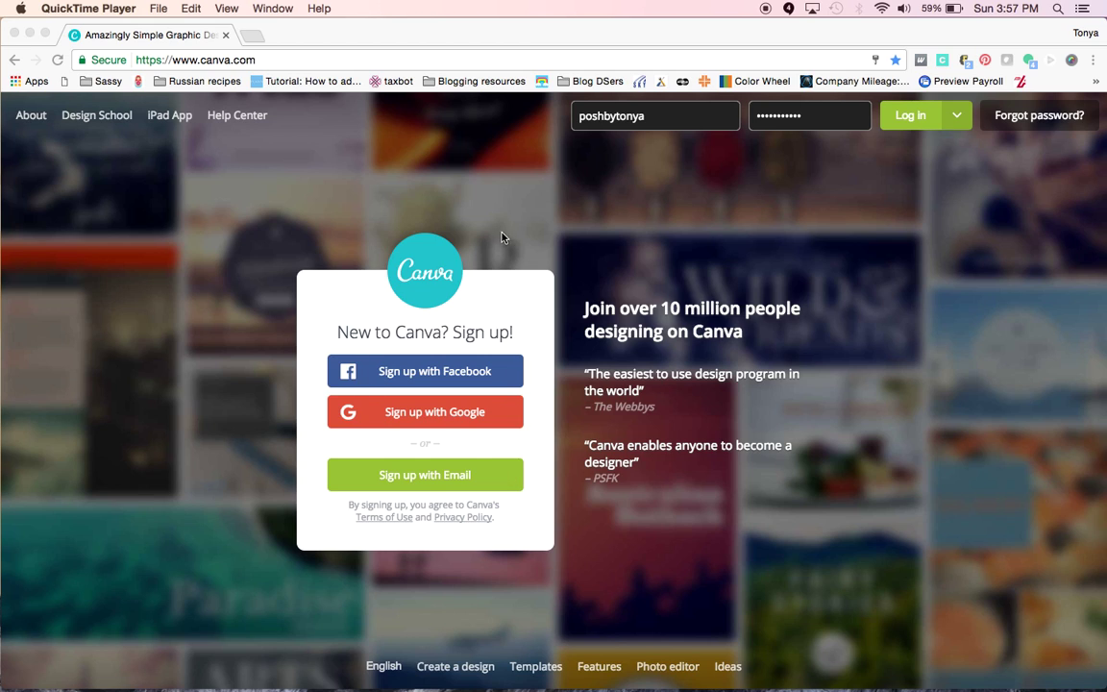
Log in to the account and look through the existing designs.
left_click(911, 118)
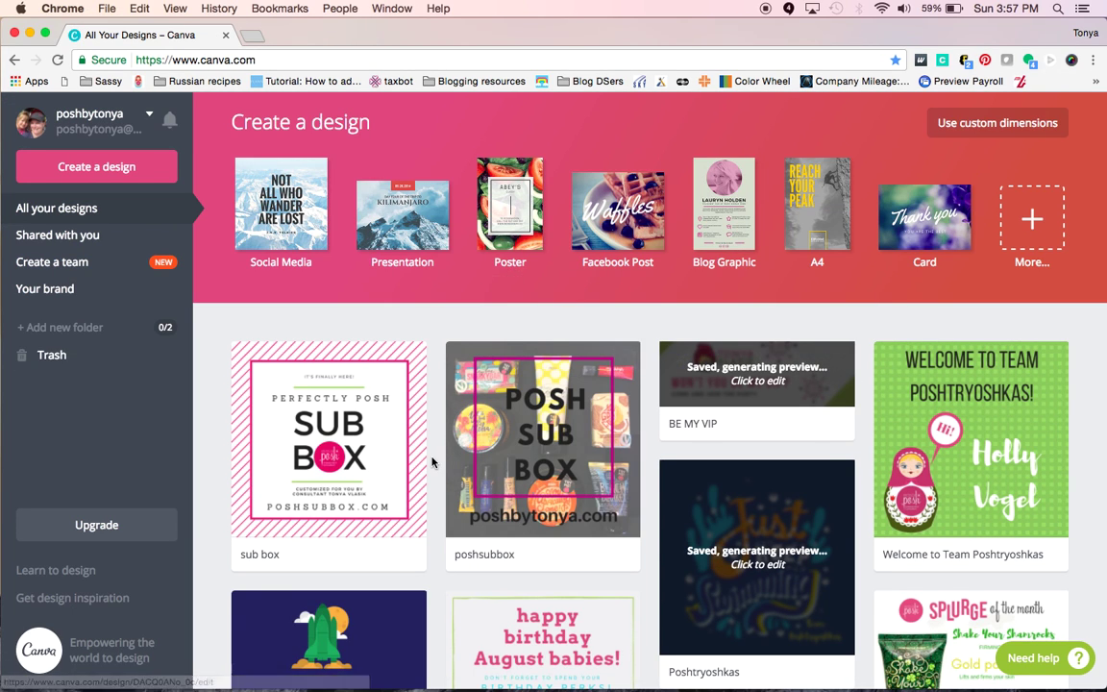
scroll(432, 462, "down", 2)
scroll(432, 463, "down", 20)
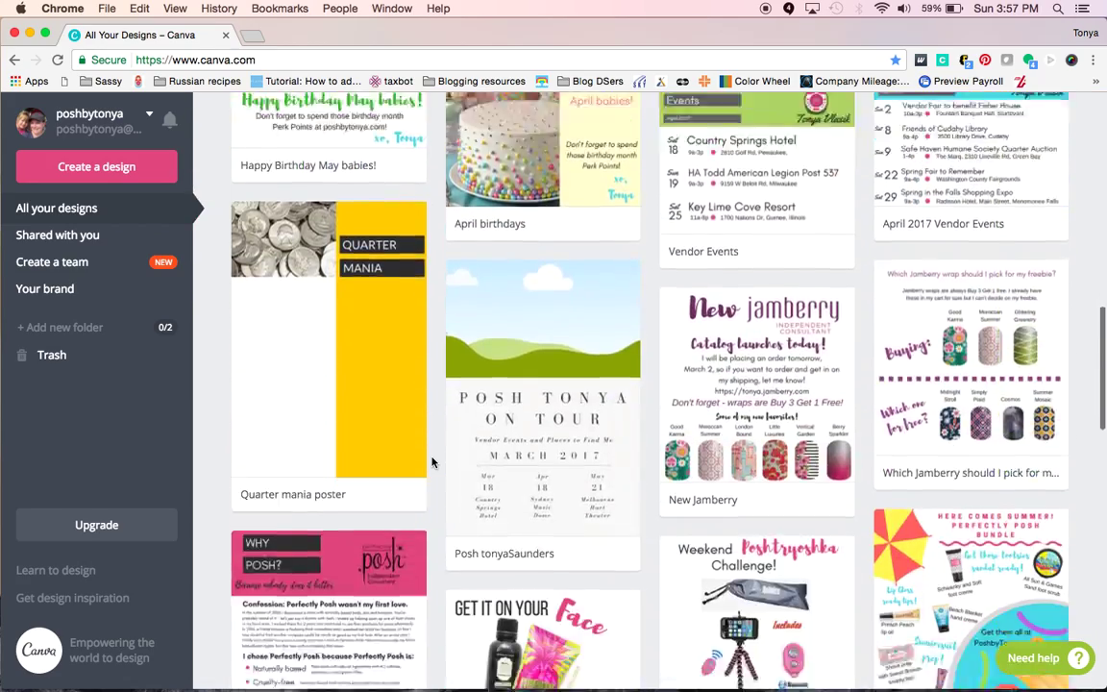
scroll(431, 462, "down", 15)
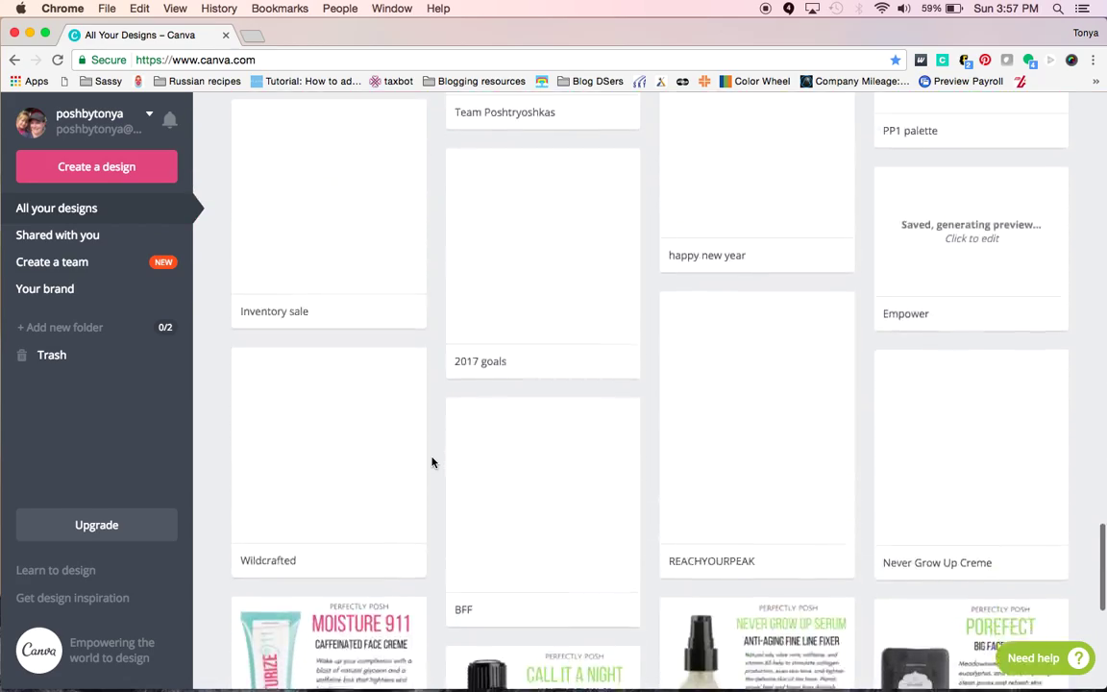
scroll(432, 462, "up", 20)
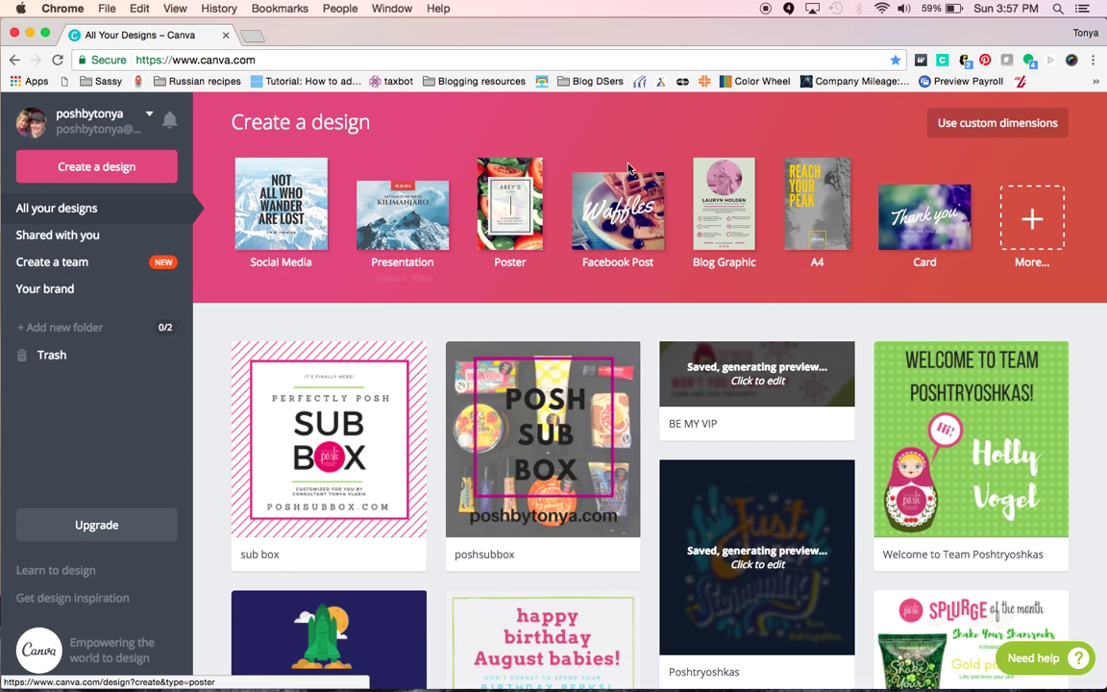
Browse the full list of design types and create a blank Social Media design from the popular types.
left_click(1017, 213)
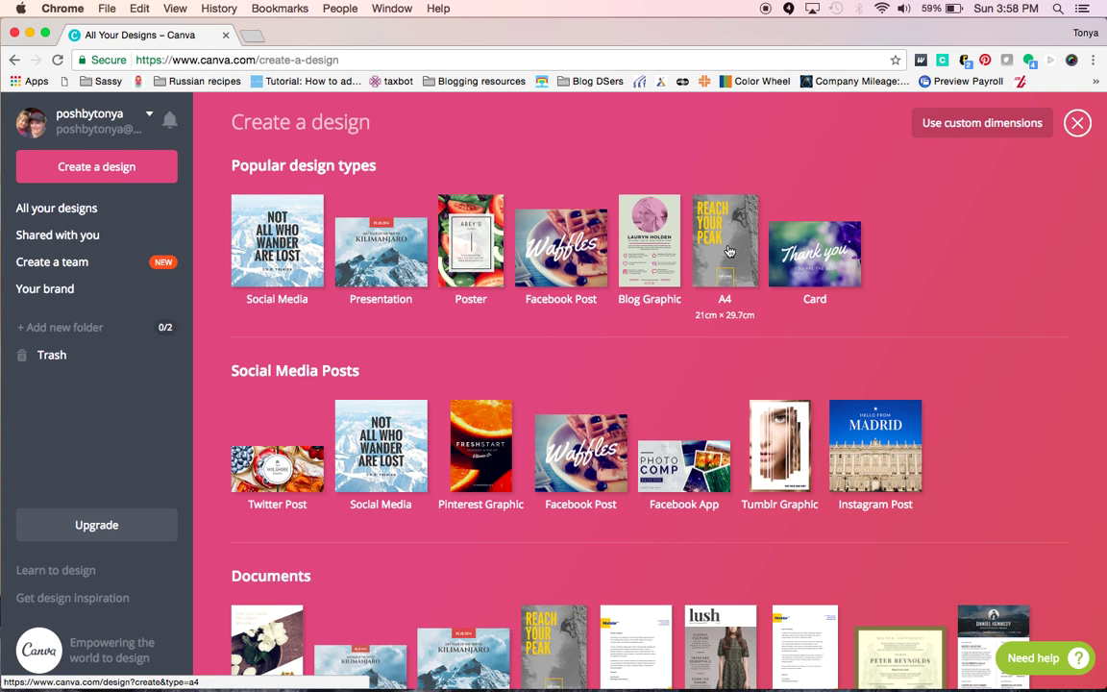
scroll(729, 250, "down", 2)
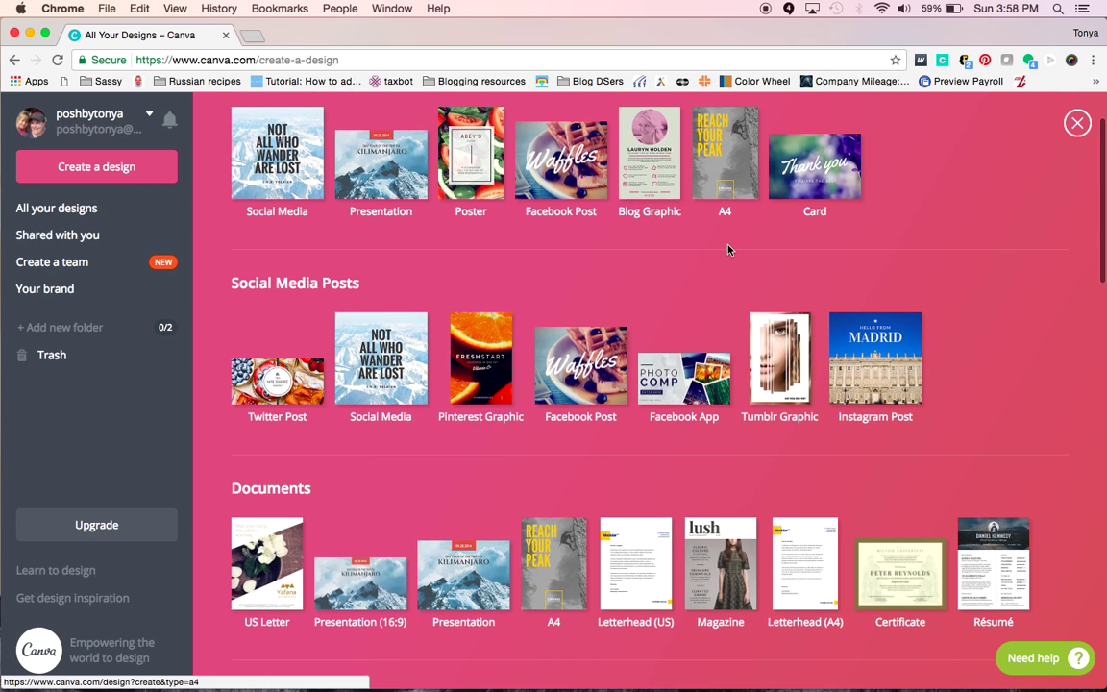
scroll(728, 249, "down", 1)
scroll(684, 240, "down", 2)
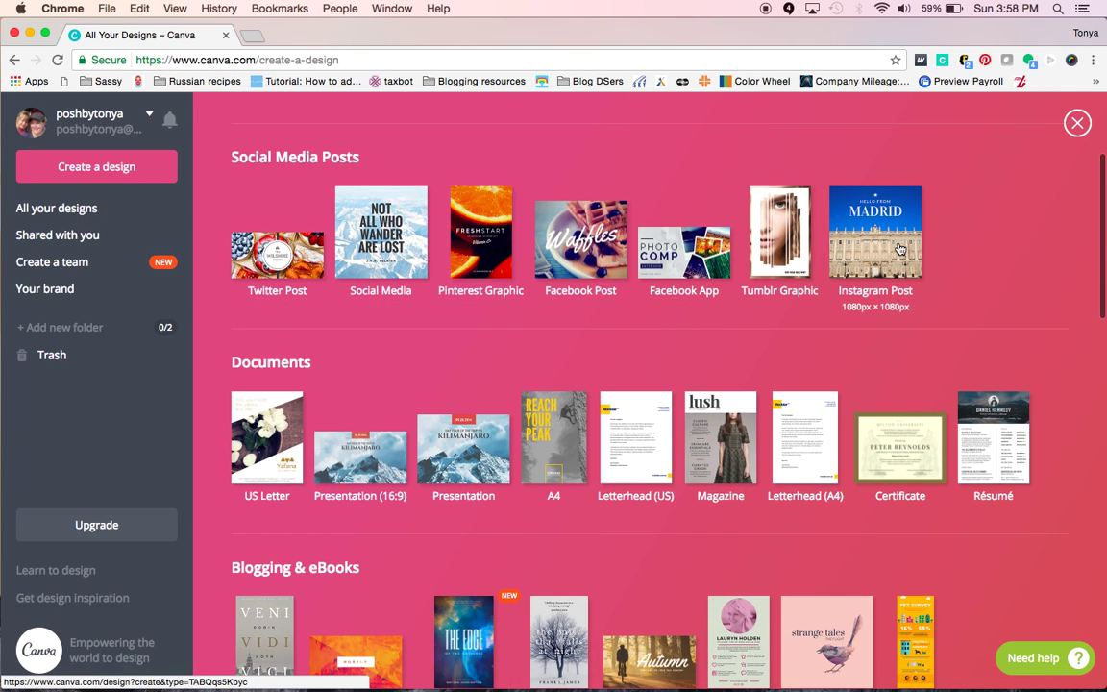
scroll(1001, 292, "down", 6)
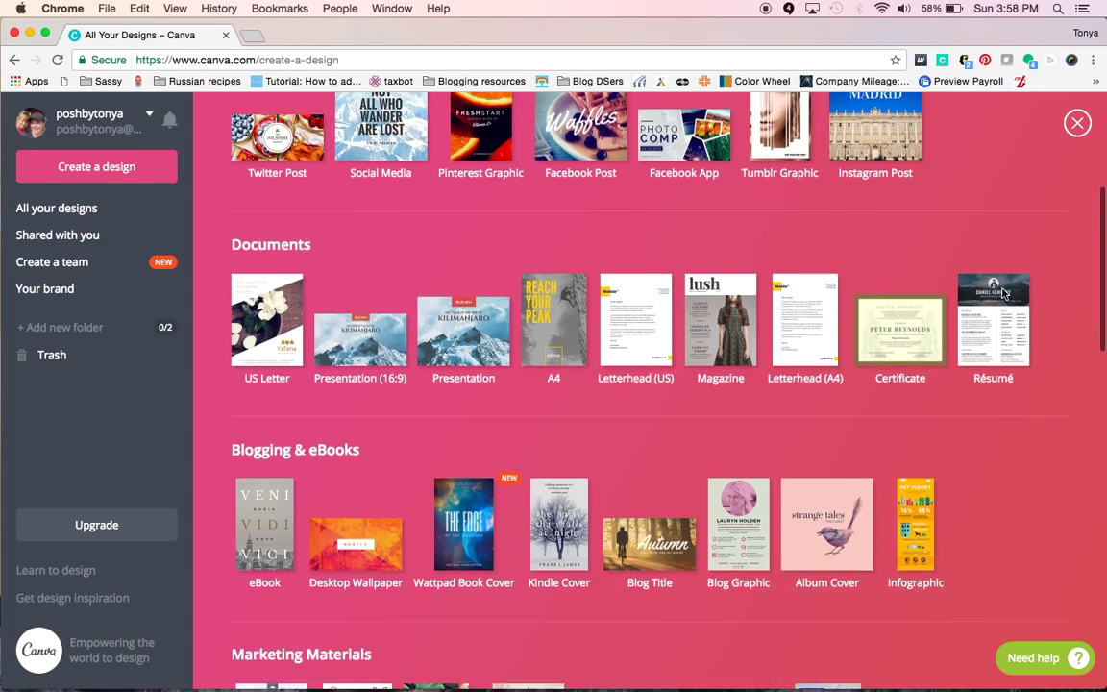
scroll(1002, 293, "down", 5)
scroll(1003, 293, "up", 15)
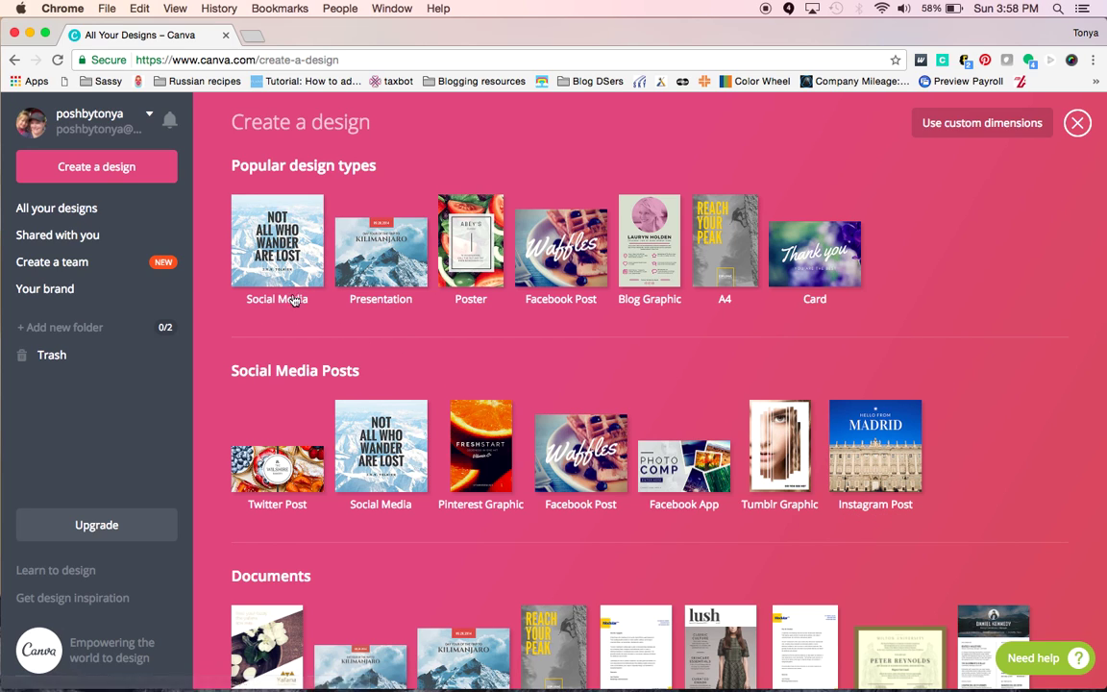
left_click(276, 246)
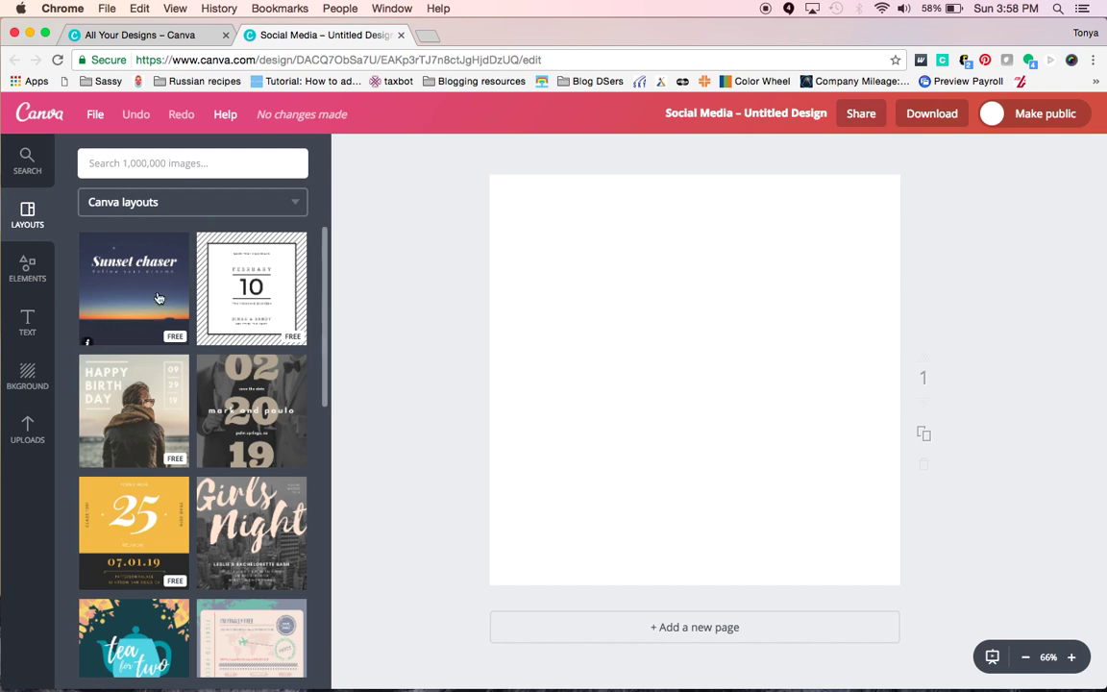
Find the "Pop Sale – Up to 50% OFF sale items" layout and apply it to the blank page.
scroll(167, 520, "down", 8)
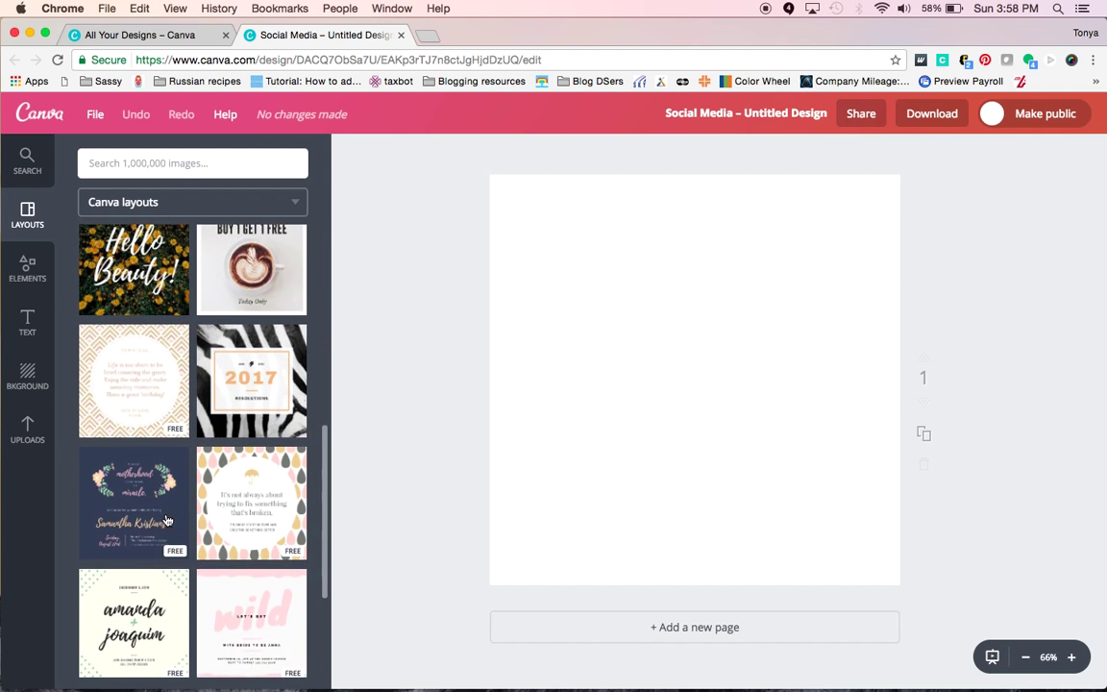
scroll(167, 520, "down", 8)
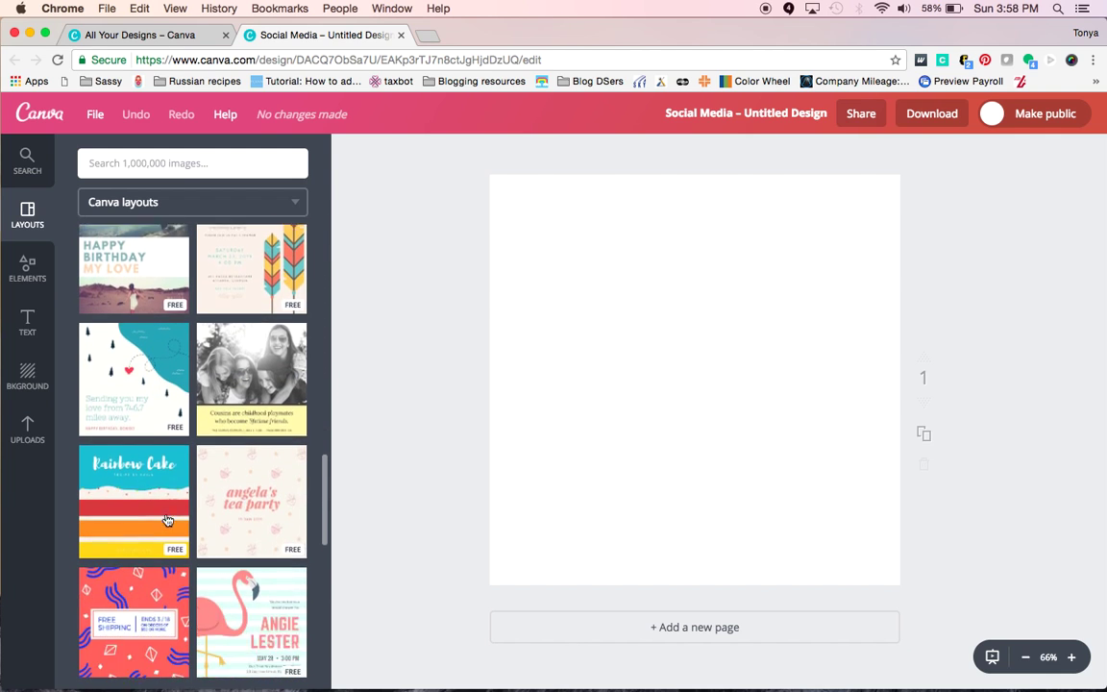
scroll(167, 520, "down", 5)
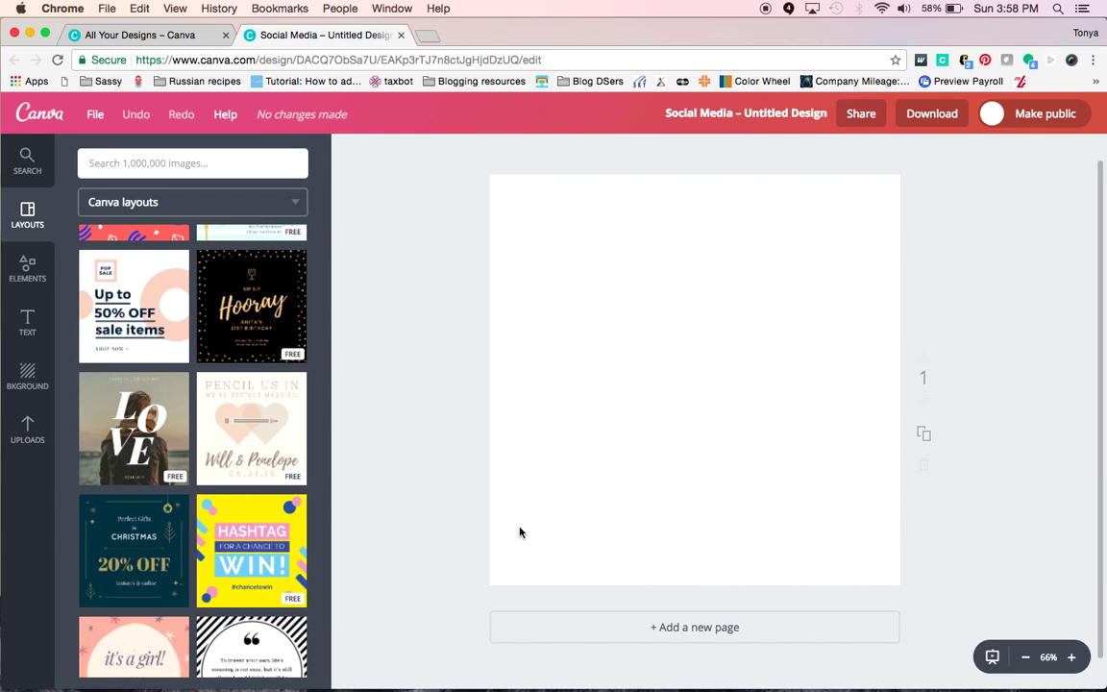
left_click(135, 306)
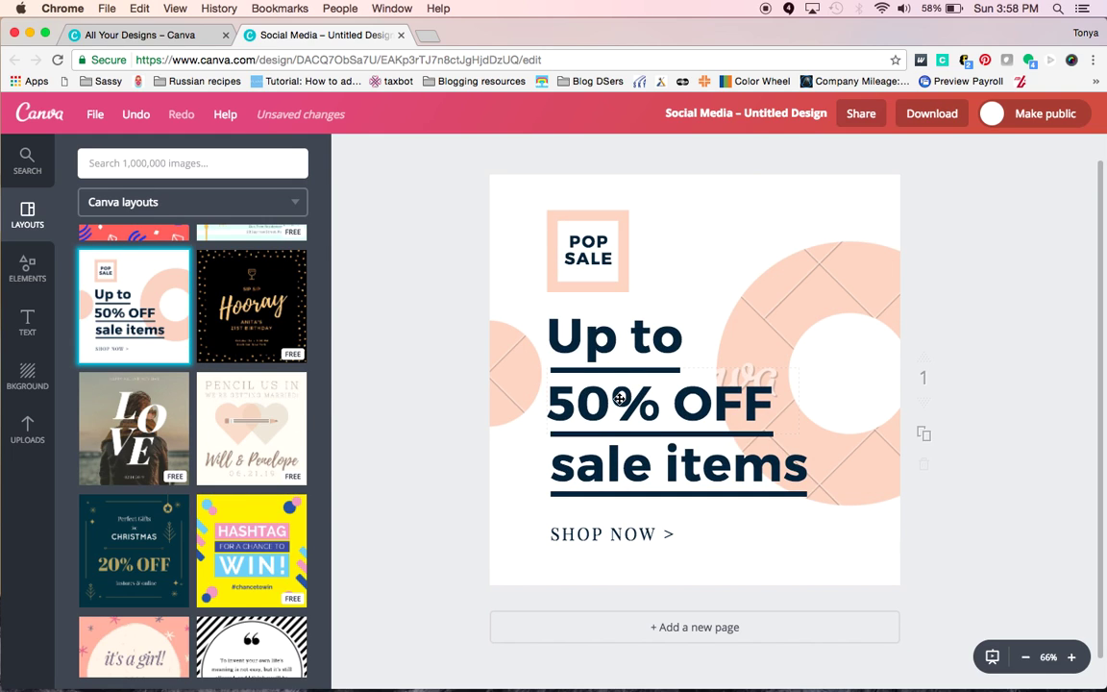
Change the discount line of the headline to "20% OFF".
left_click(575, 403)
key("BackSpace")
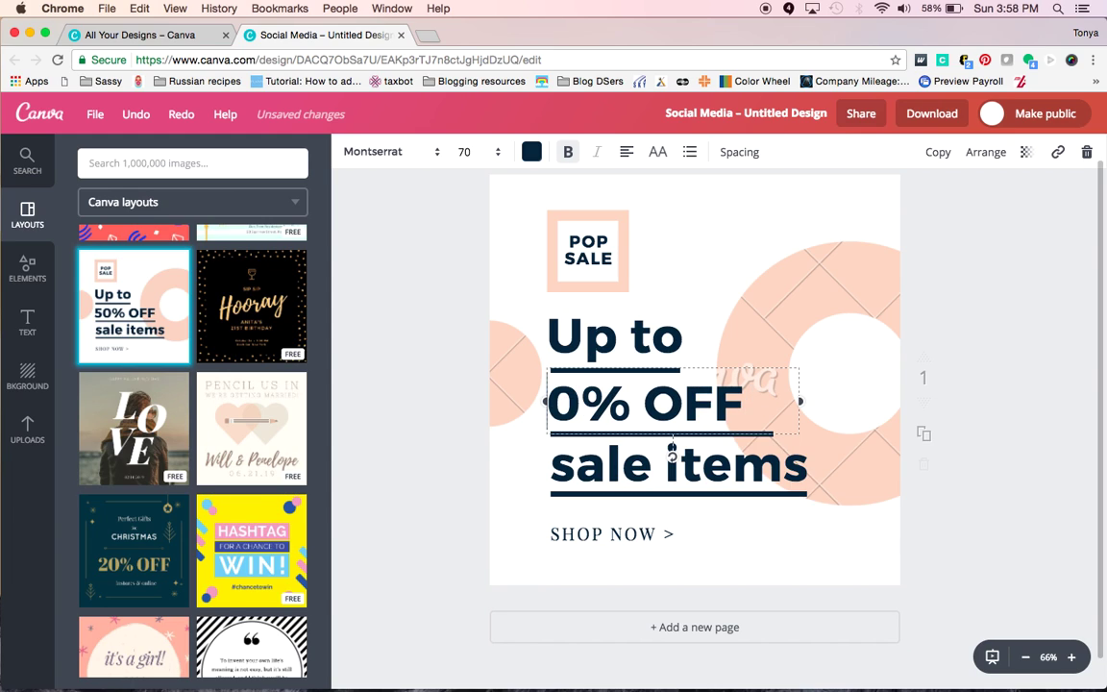
type("2")
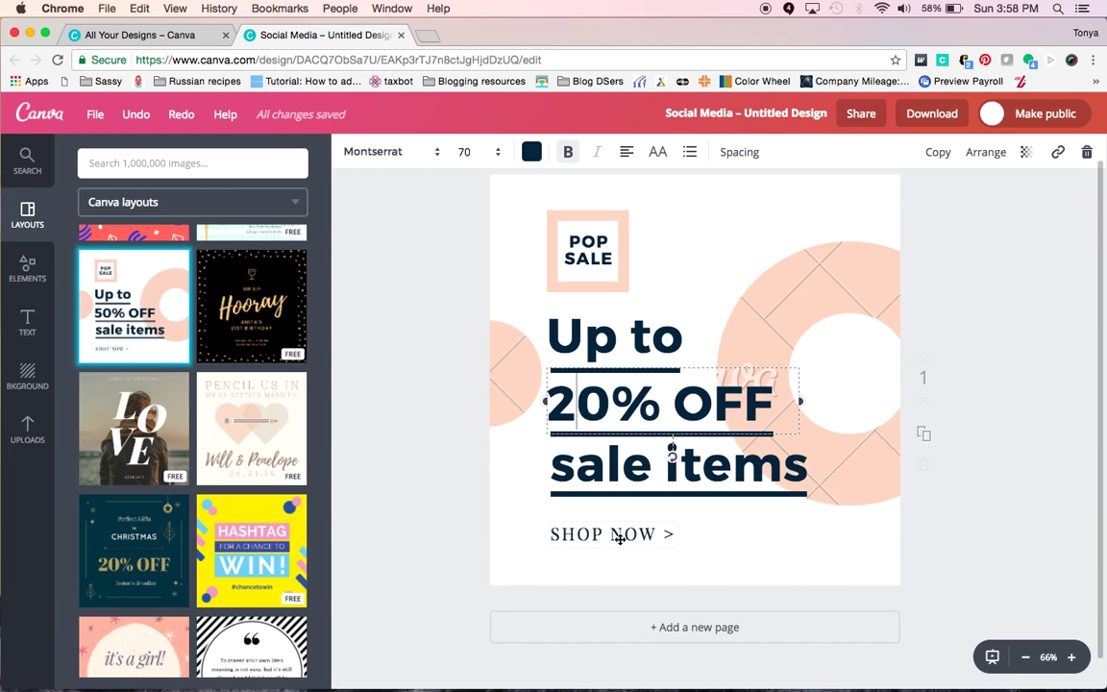
Recolor the square frame around "POP SALE" with the pink brand color #e0457b.
left_click(624, 244)
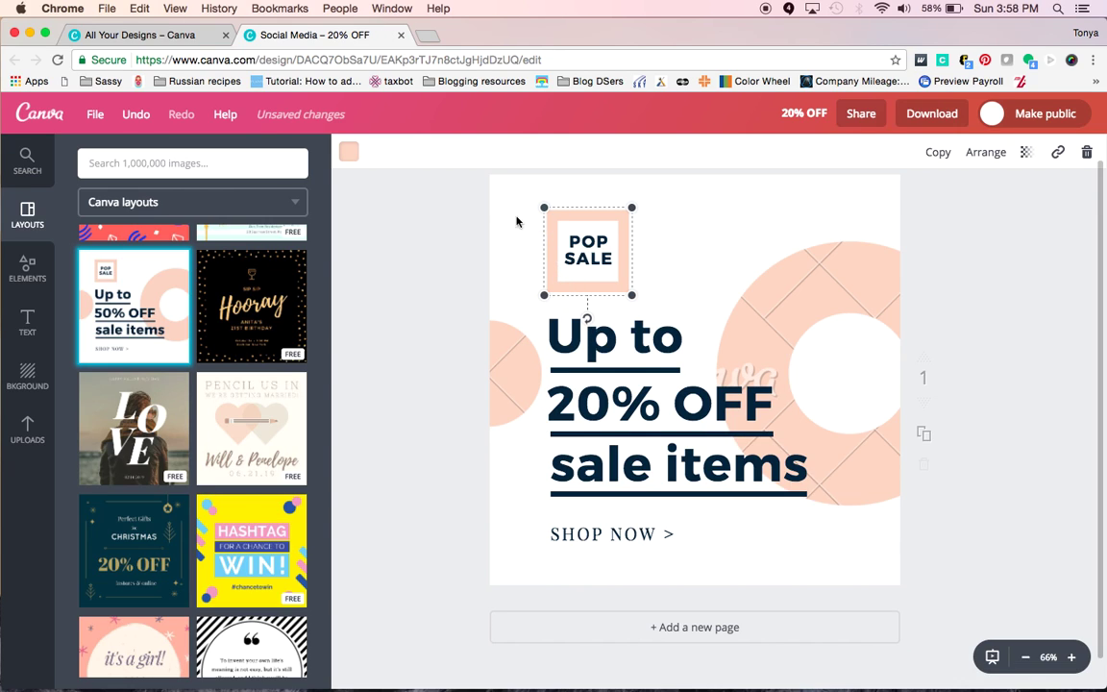
left_click(349, 154)
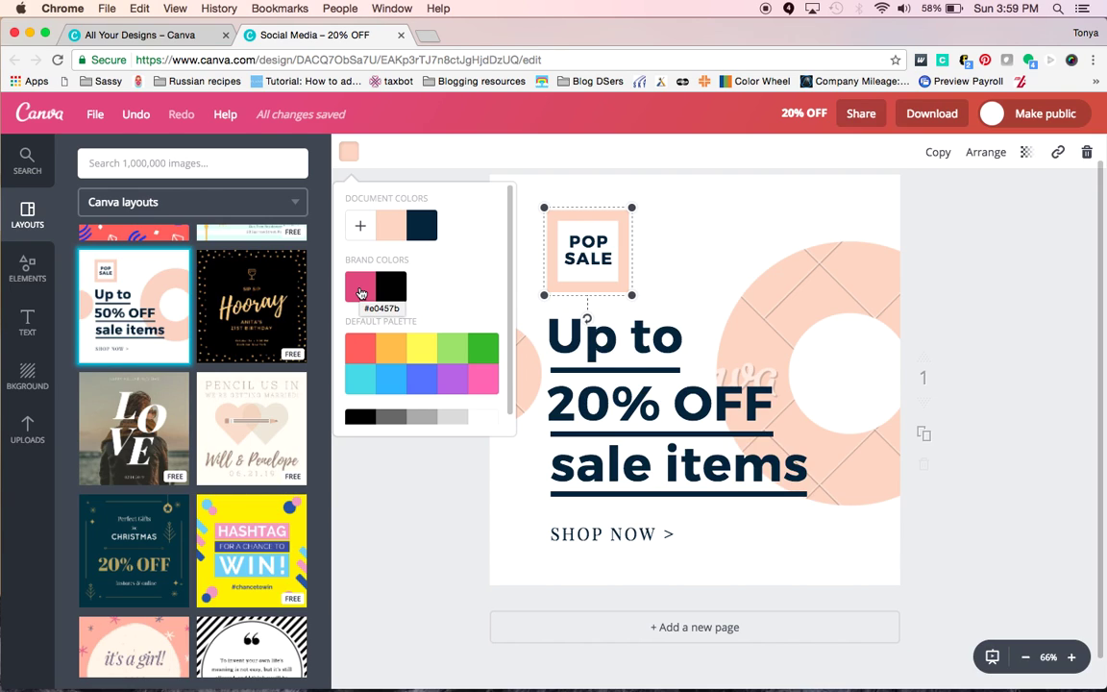
left_click(361, 293)
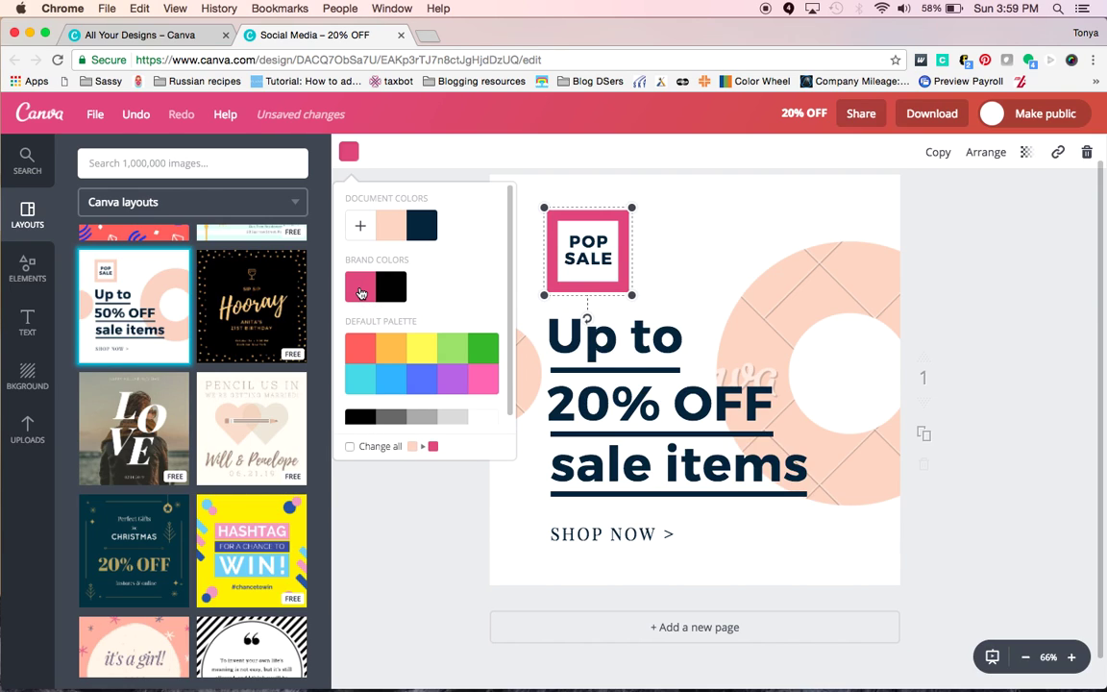
Recolor the dot and circle graphic behind the headline with the pink brand color and deselect it.
left_click(764, 298)
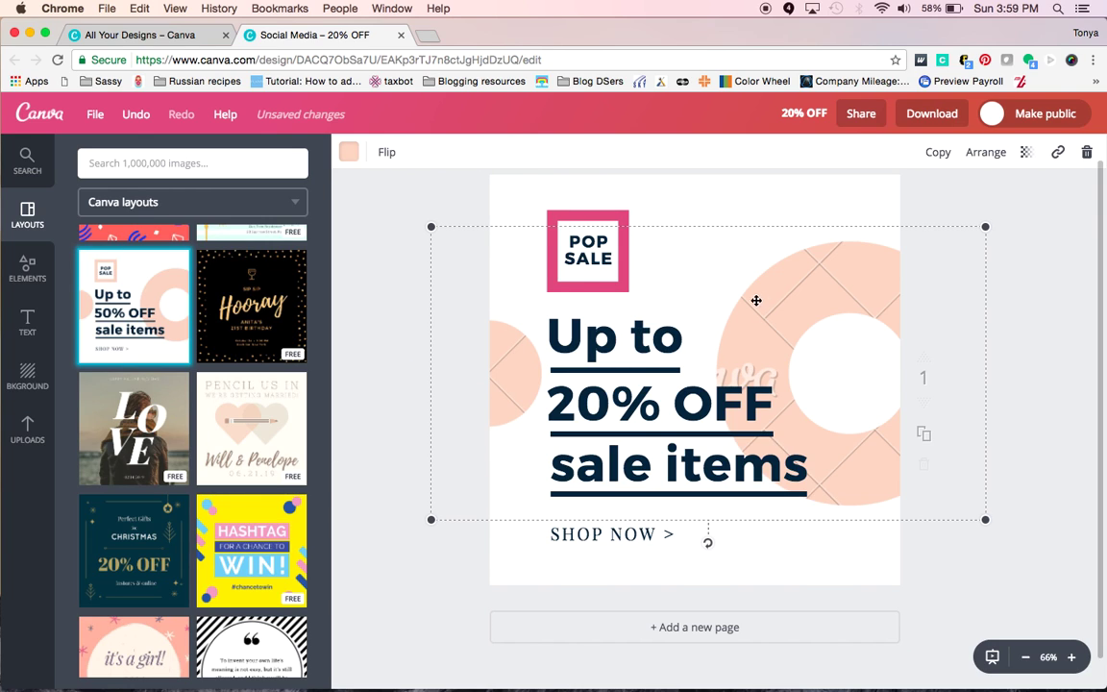
left_click(349, 152)
left_click(353, 292)
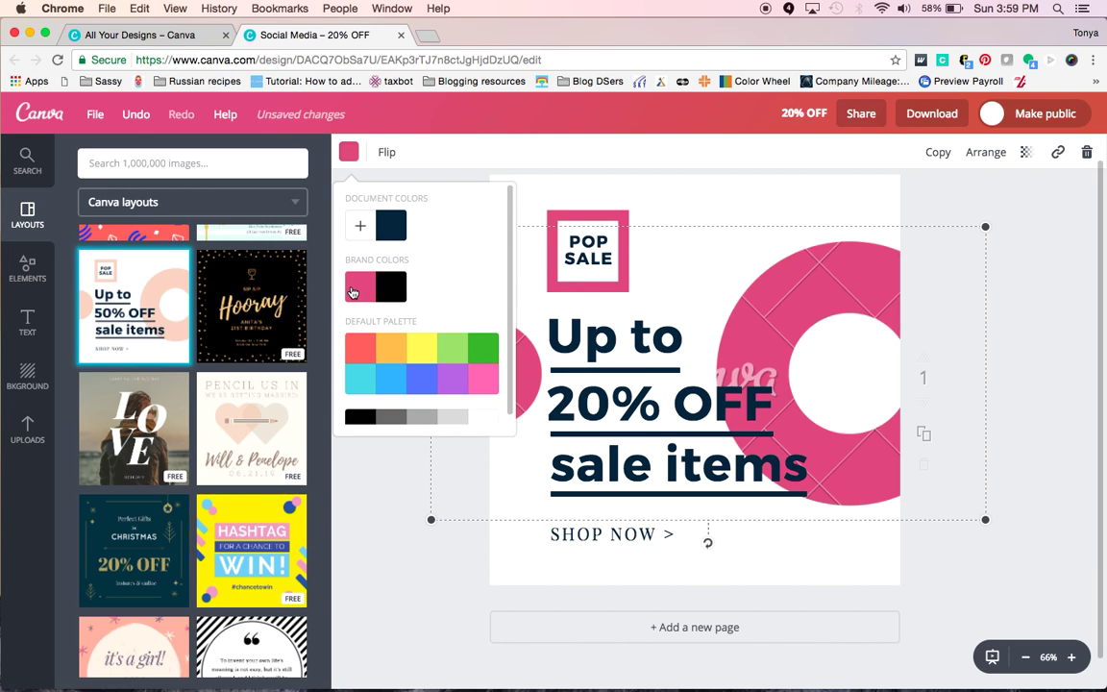
left_click(357, 499)
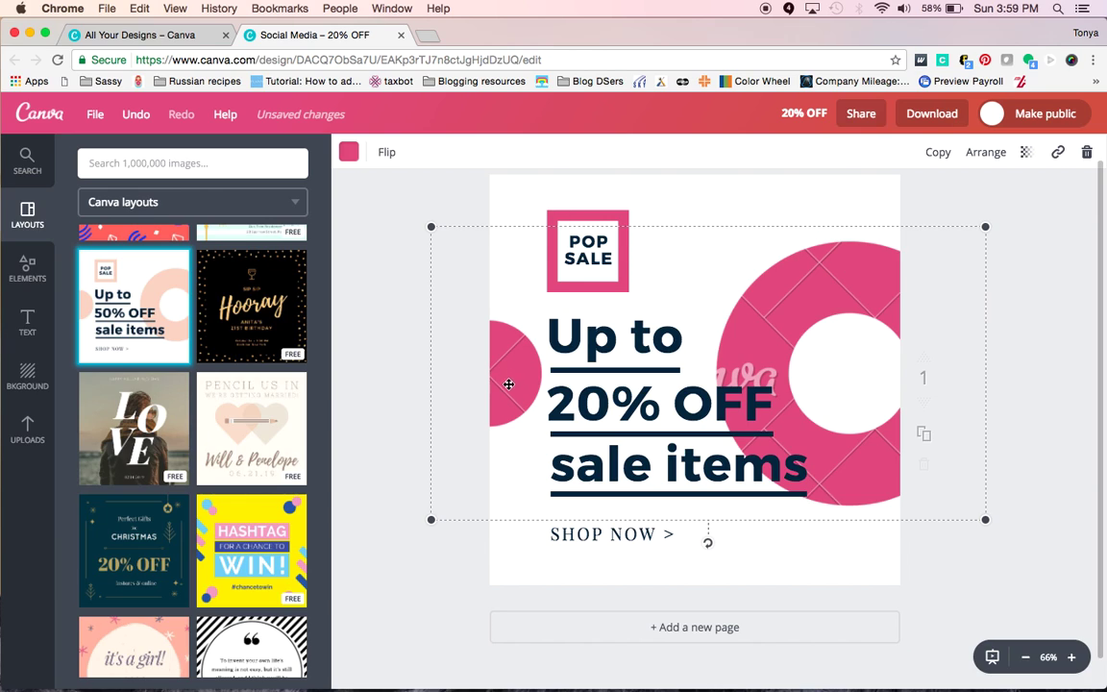
left_click(383, 346)
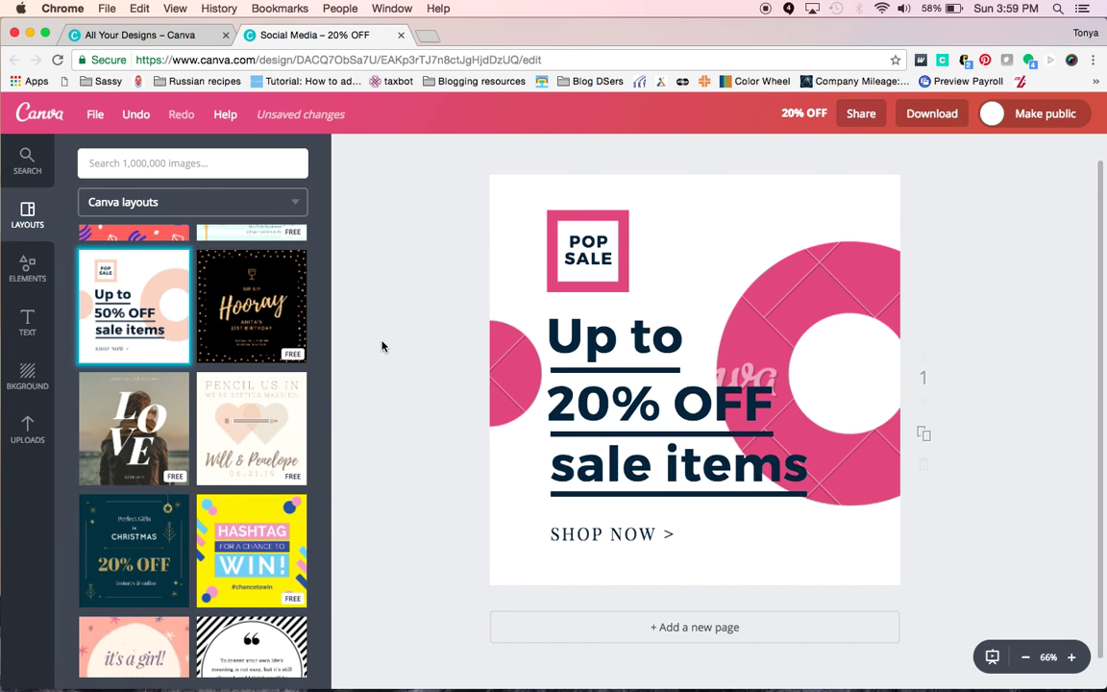
Shift the dot and circle graphic slightly sideways and undo the move.
left_click_drag(756, 321, 779, 325)
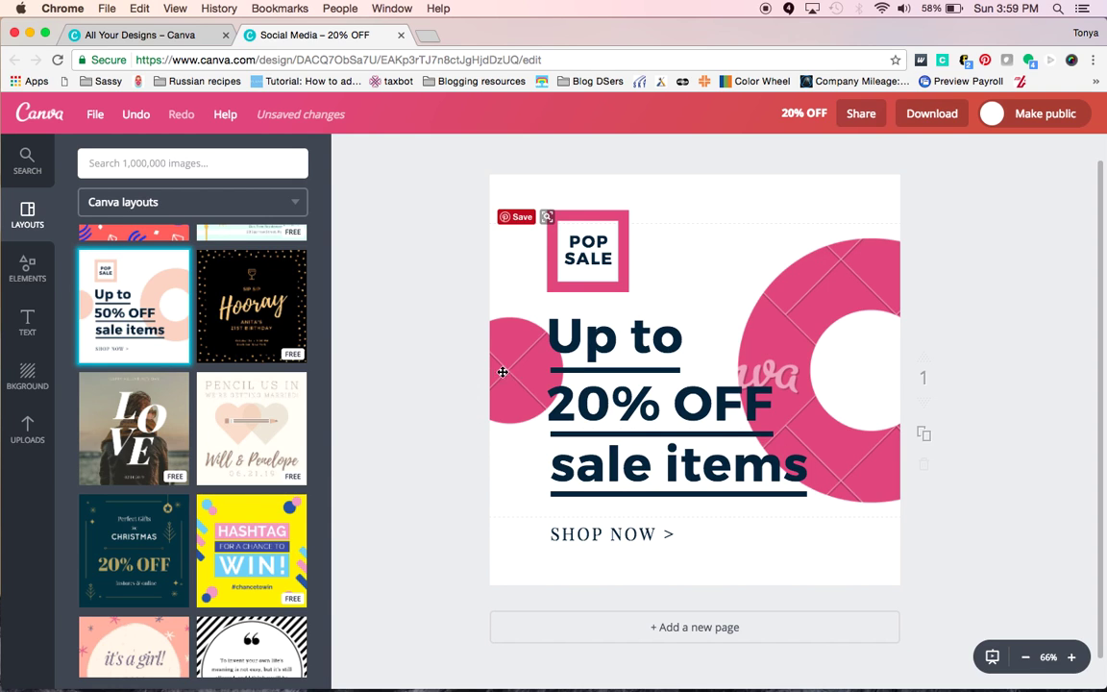
key("super+z")
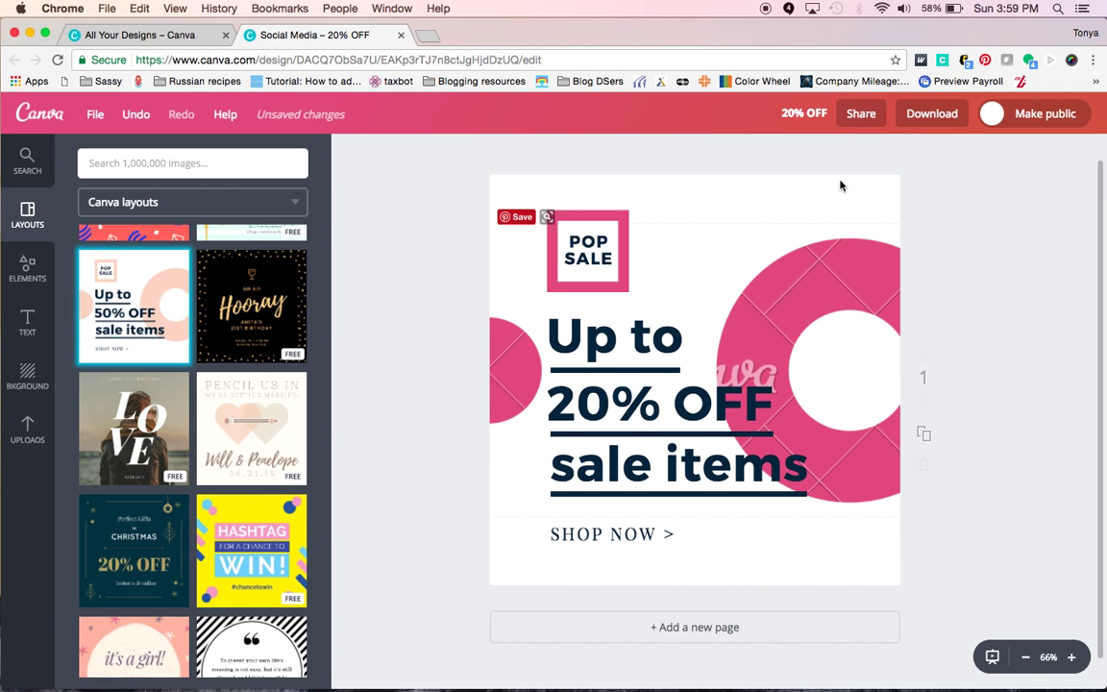
Try to download the design as PNG and dismiss the premium element purchase.
left_click(934, 113)
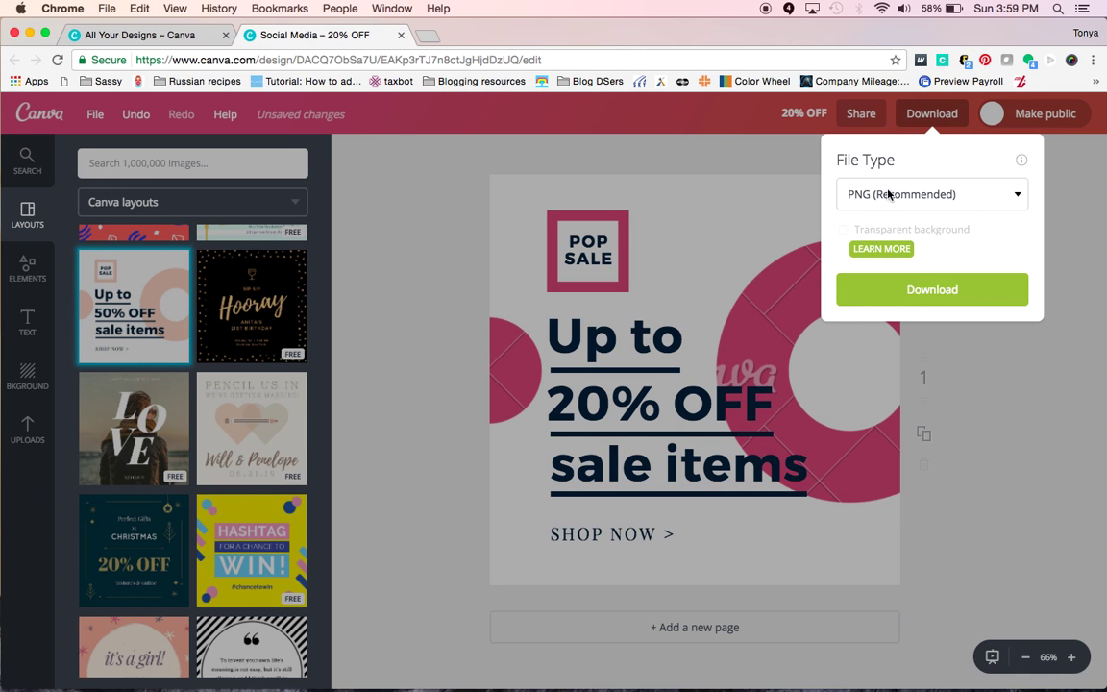
left_click(882, 291)
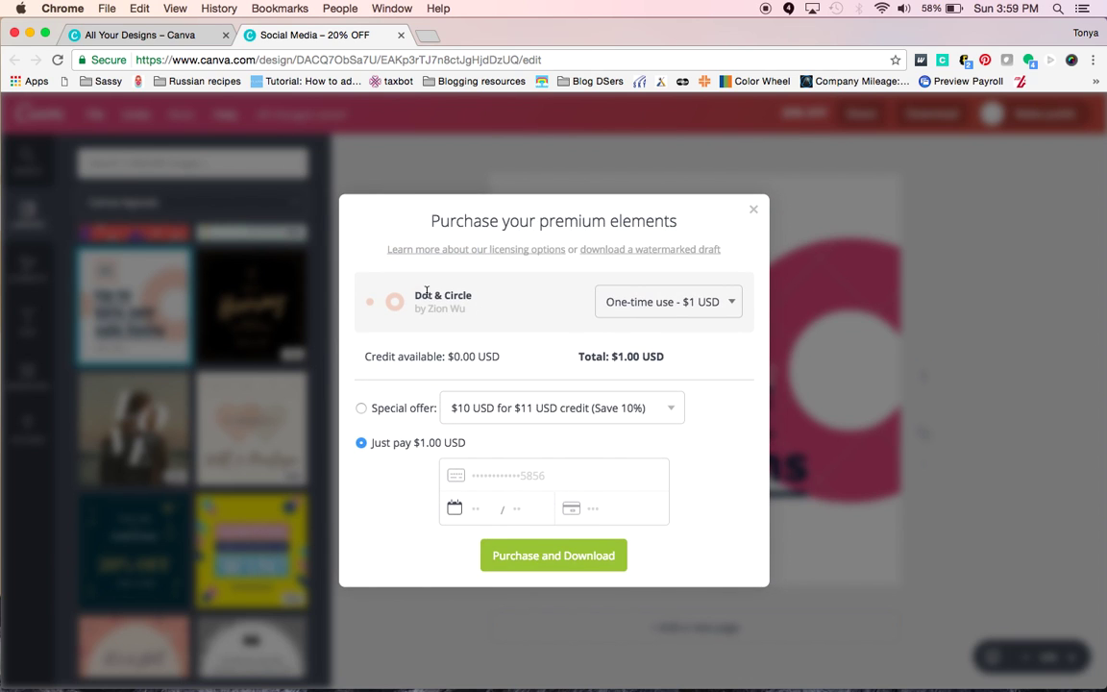
left_click(754, 213)
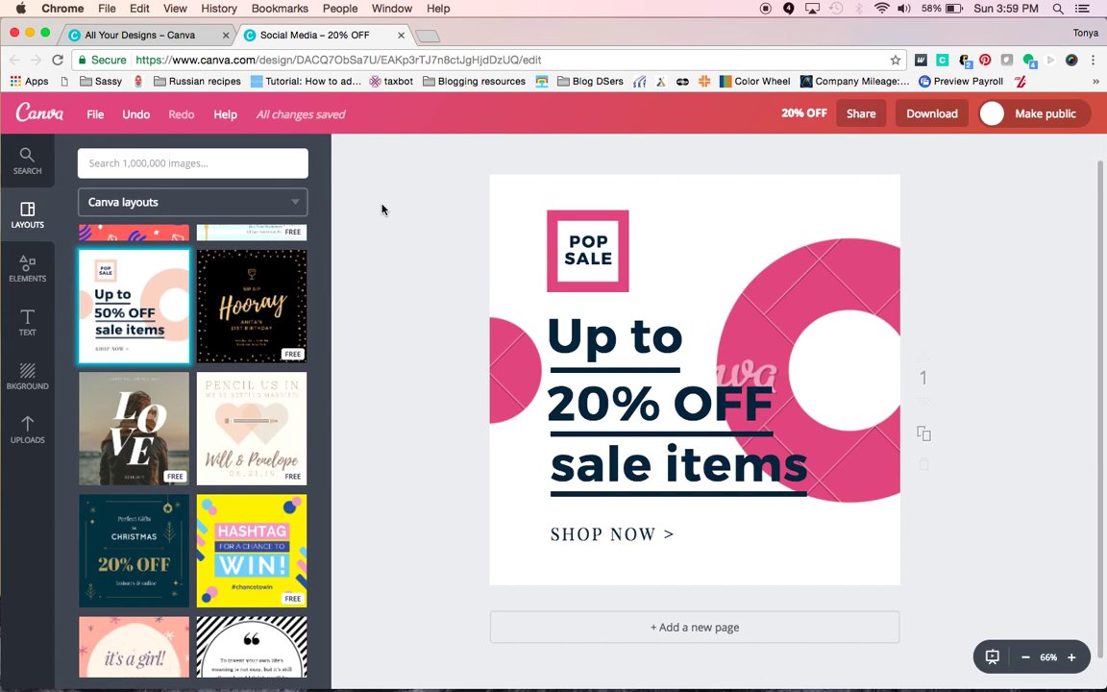
Return to the designs overview, create another blank Social Media design and look through its layouts.
left_click(39, 112)
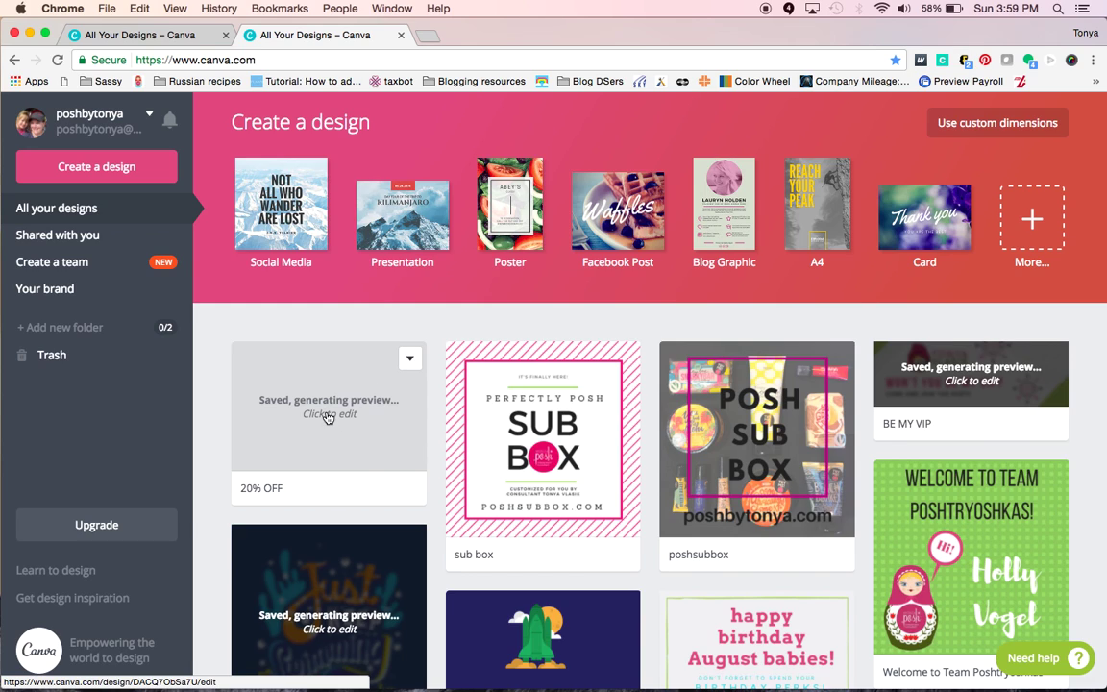
left_click(293, 203)
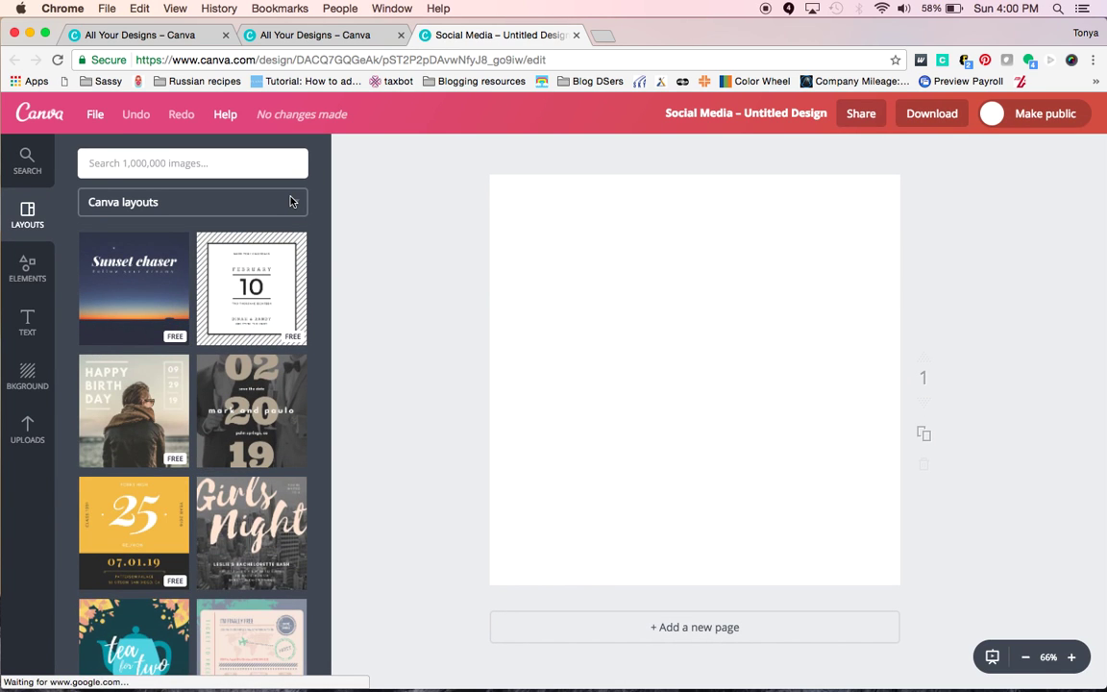
scroll(160, 577, "down", 5)
scroll(160, 597, "down", 6)
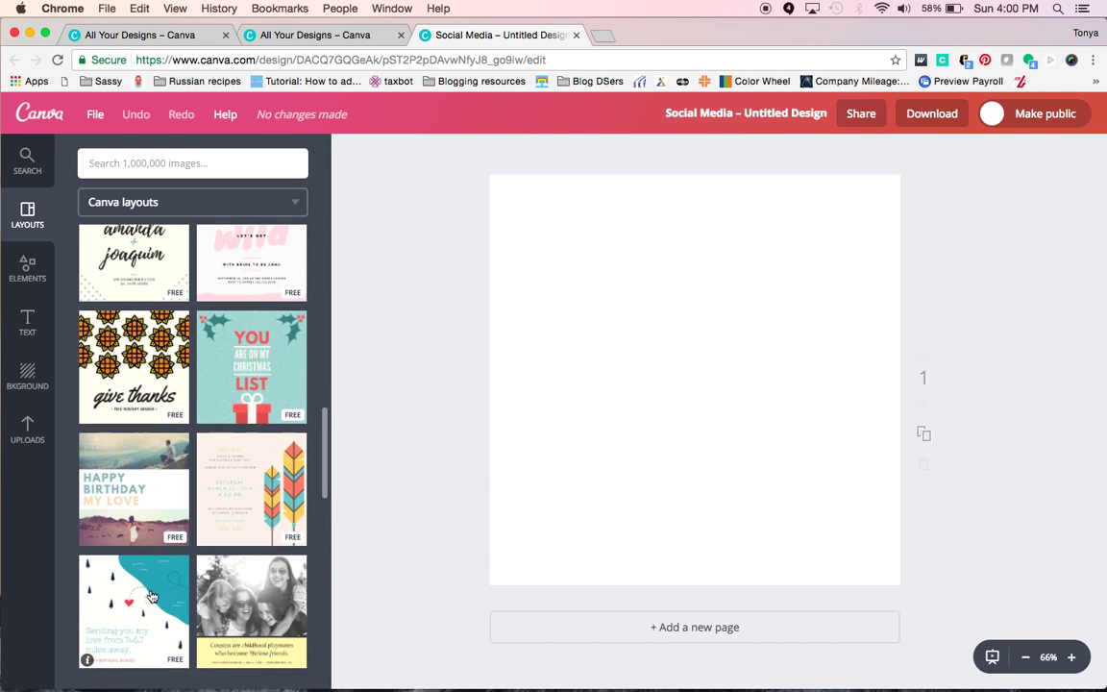
Upload the image matryoshka-digipaper-06.jpg from the Matryoshka papers folder to the uploads.
left_click(28, 432)
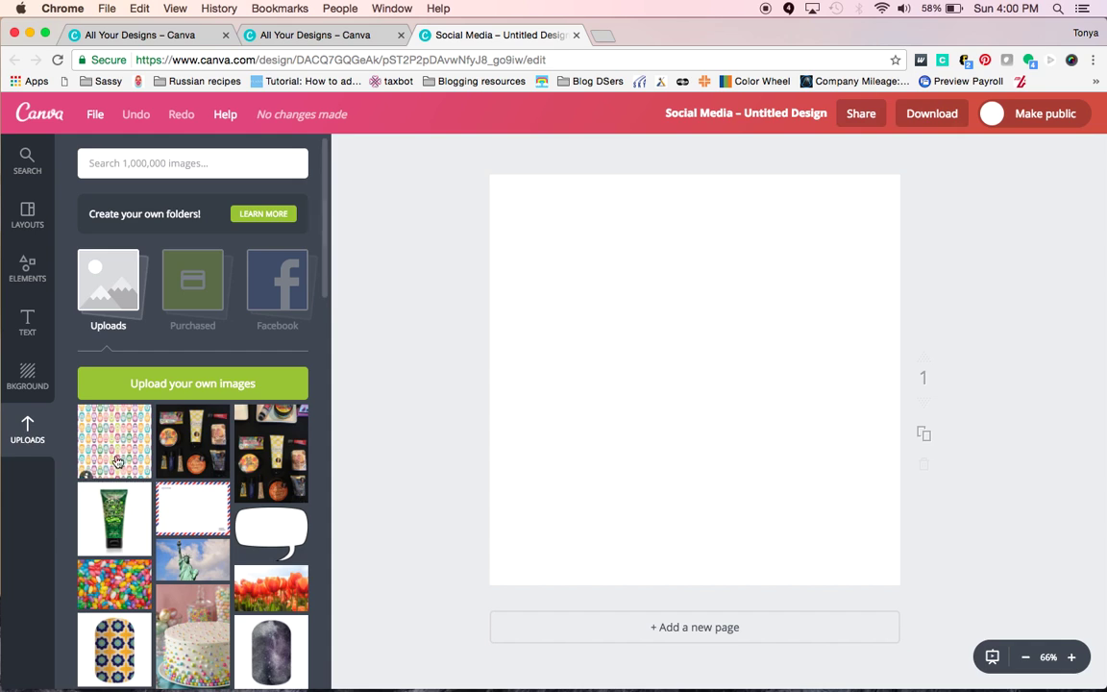
left_click(160, 386)
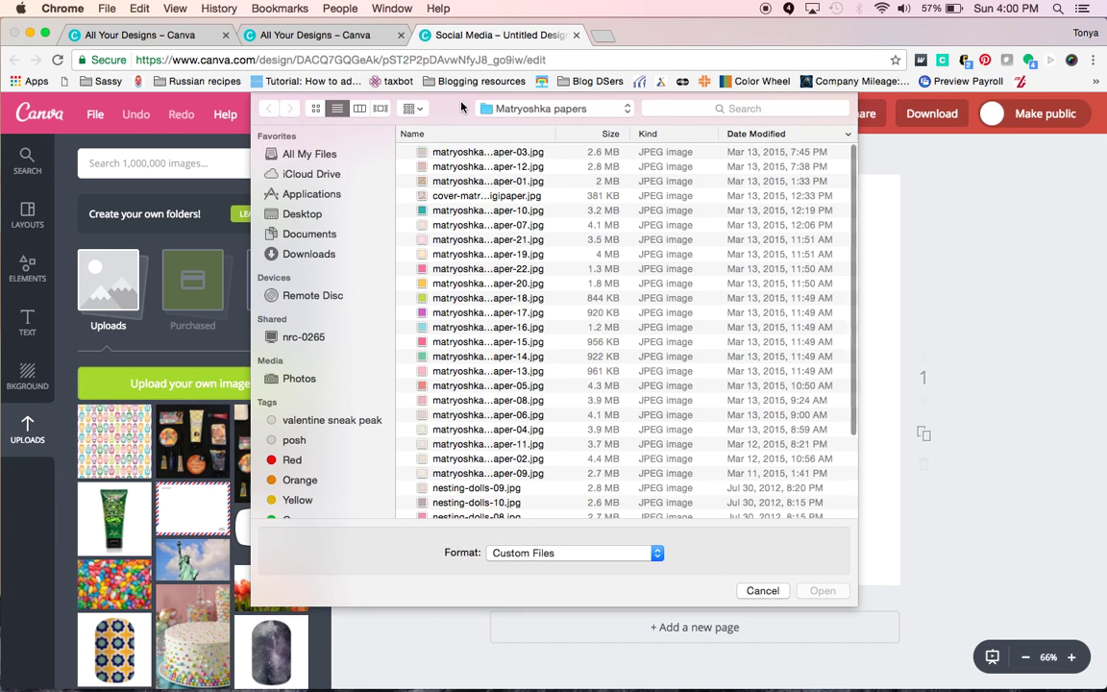
left_click_drag(555, 136, 670, 163)
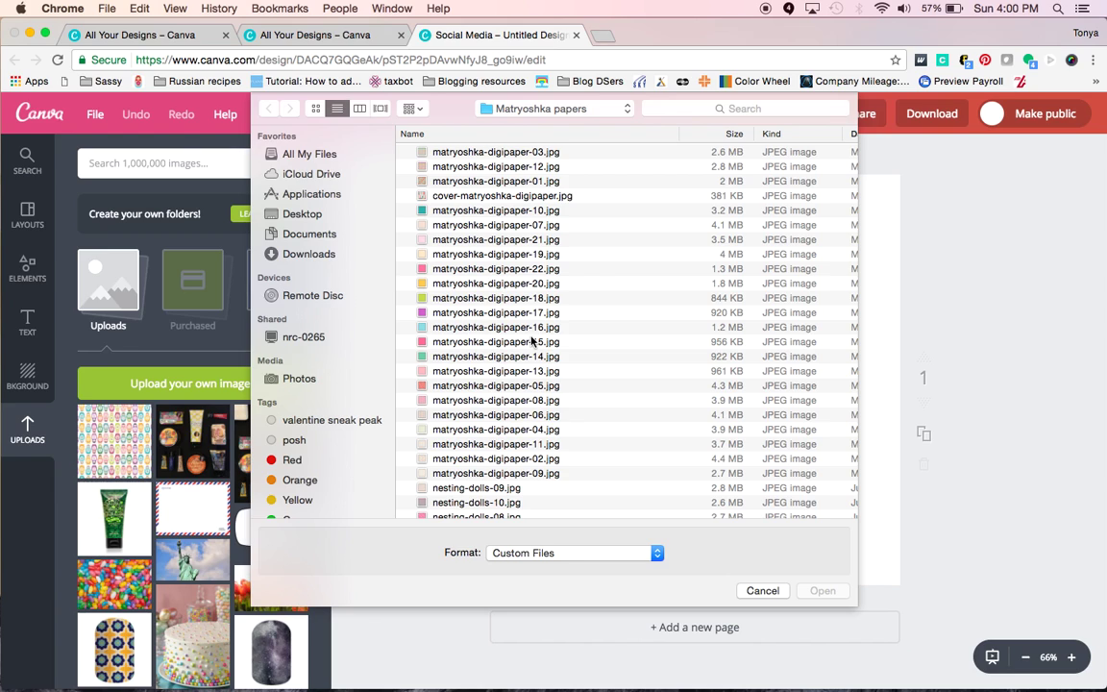
double_click(539, 420)
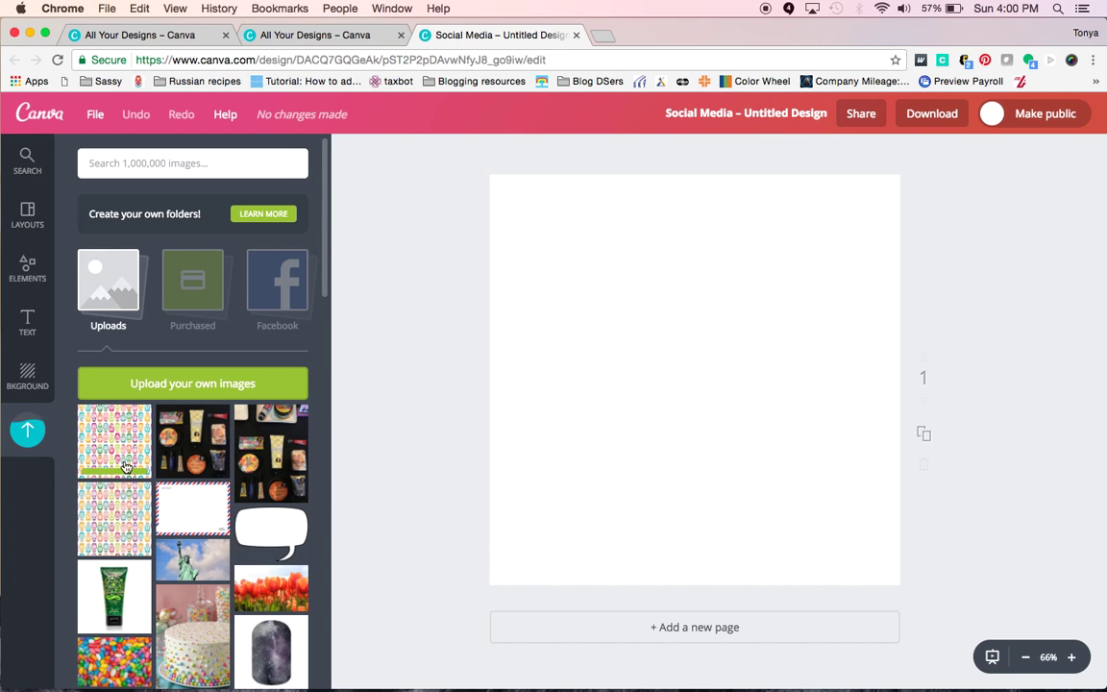
Place the uploaded matryoshka pattern image on the blank page and enlarge it to cover the whole page.
left_click_drag(117, 441, 699, 359)
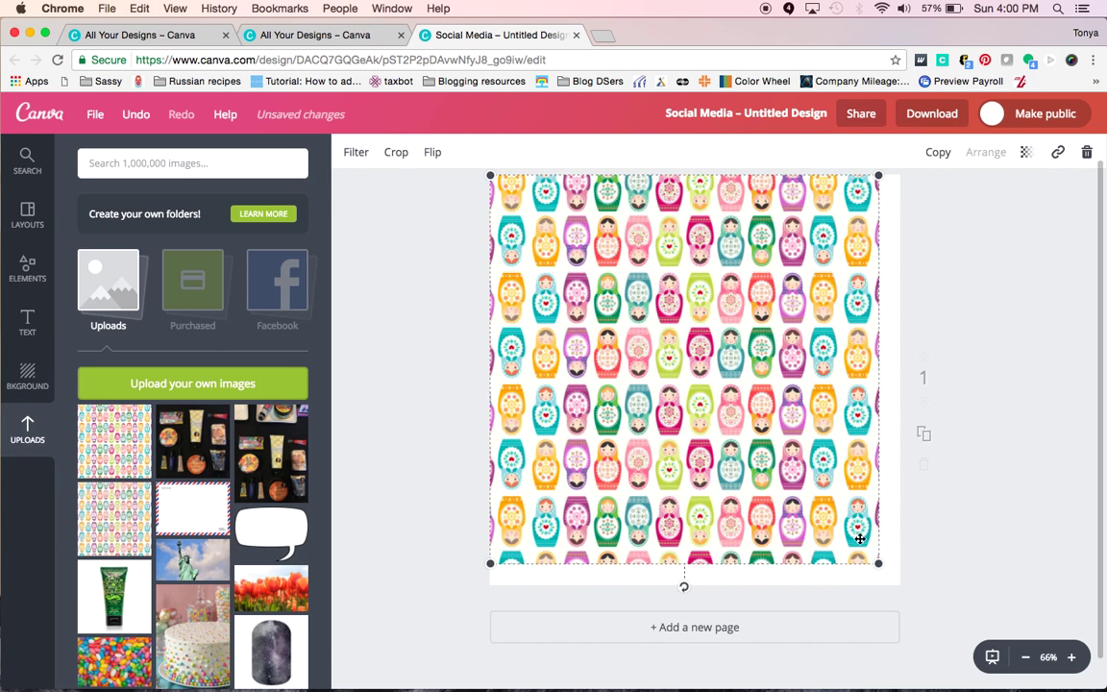
left_click_drag(877, 563, 900, 590)
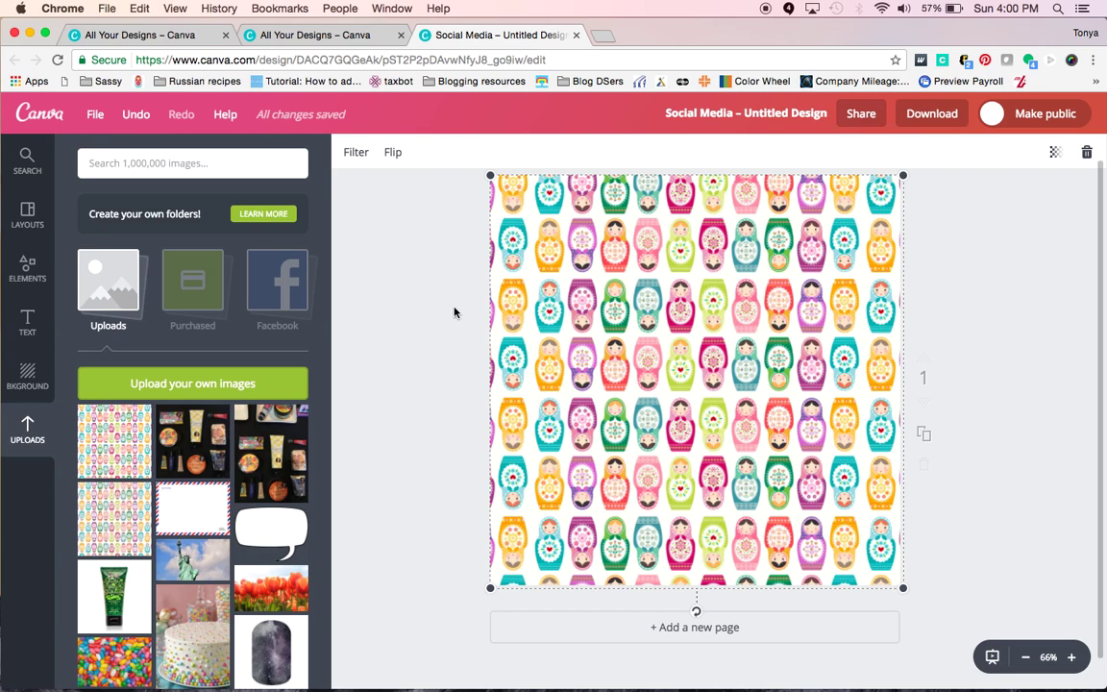
Look through the Icons collection among the design elements and close it.
left_click(28, 265)
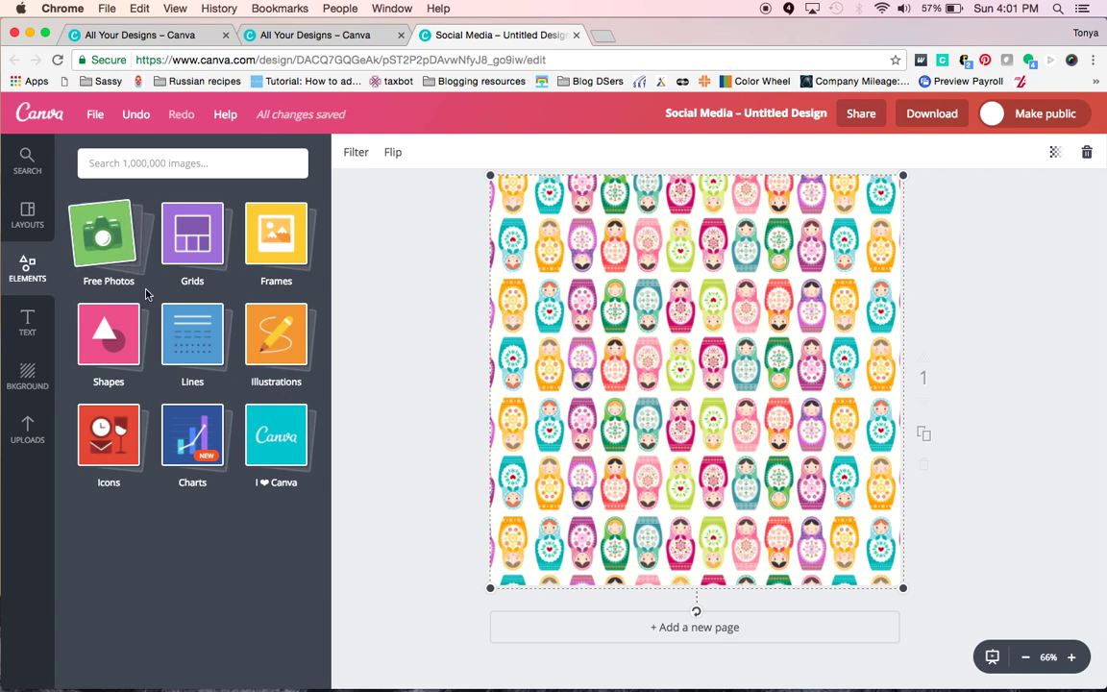
left_click(110, 447)
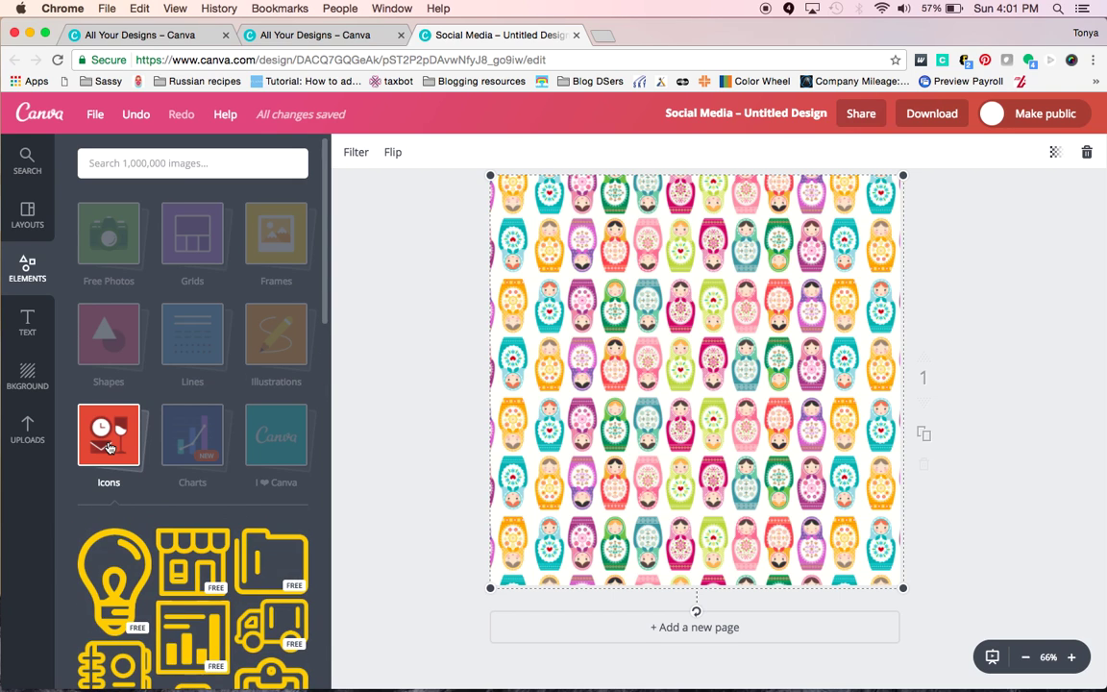
scroll(240, 538, "down", 10)
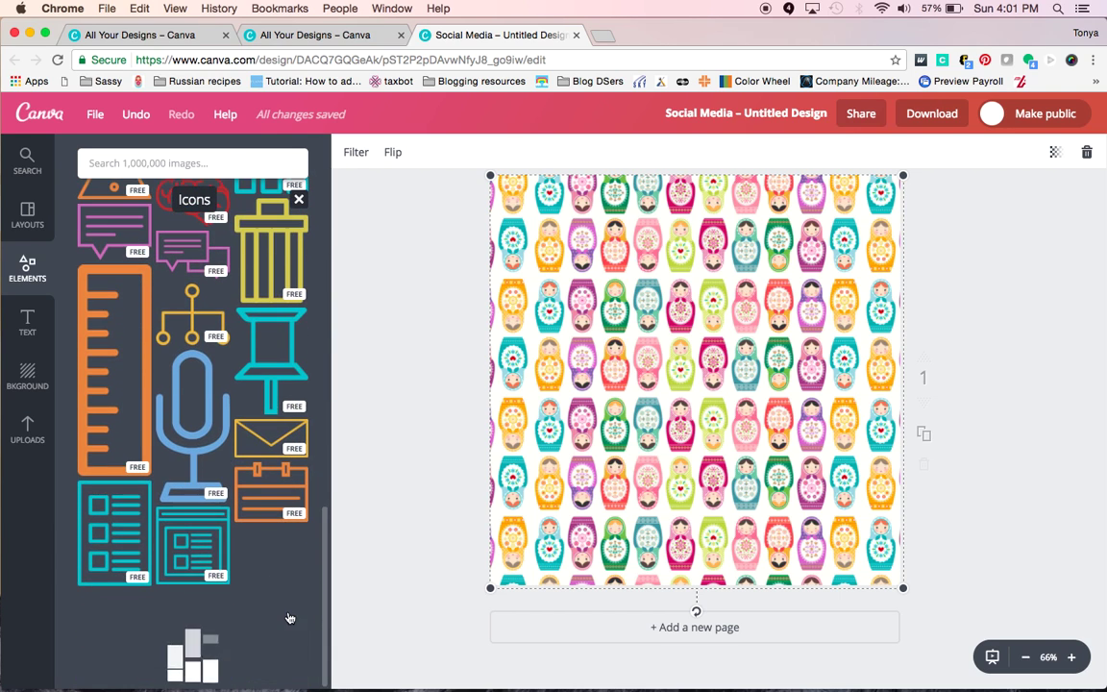
scroll(290, 616, "up", 15)
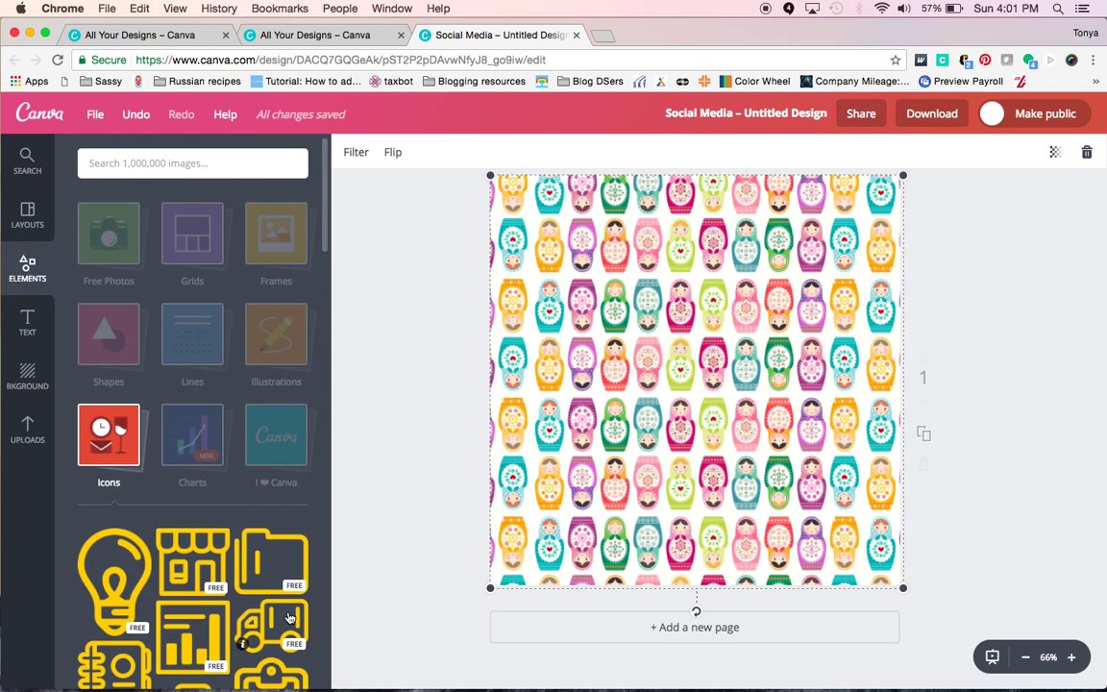
left_click(189, 442)
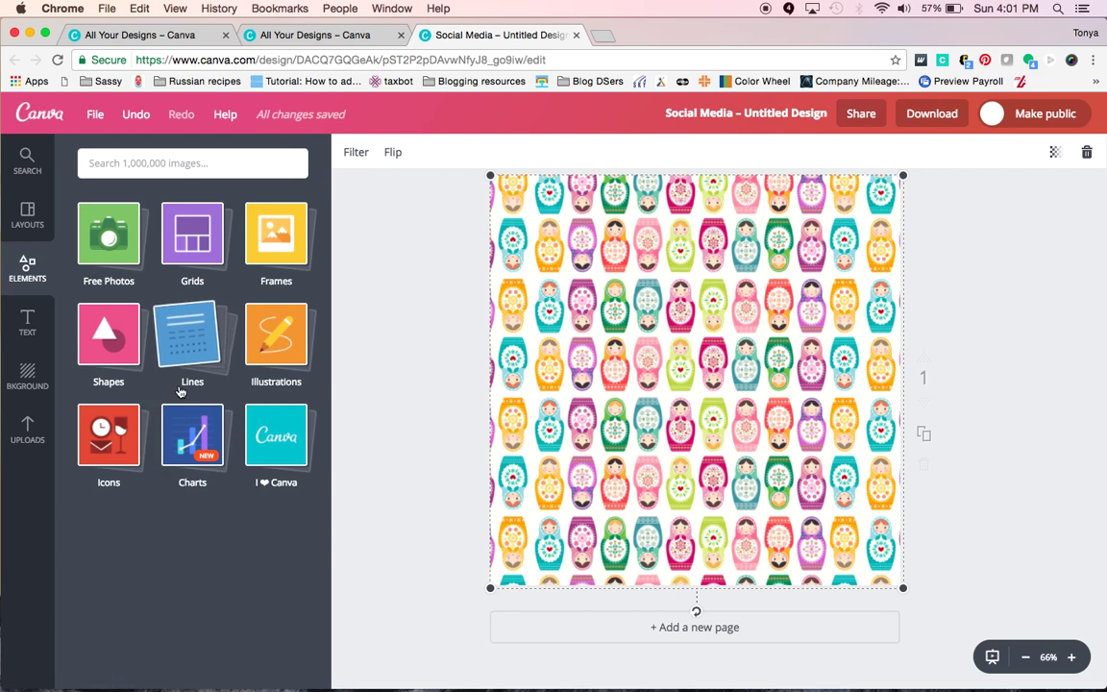
Browse the Illustrations collection among the design elements to examine the available free artwork.
left_click(285, 351)
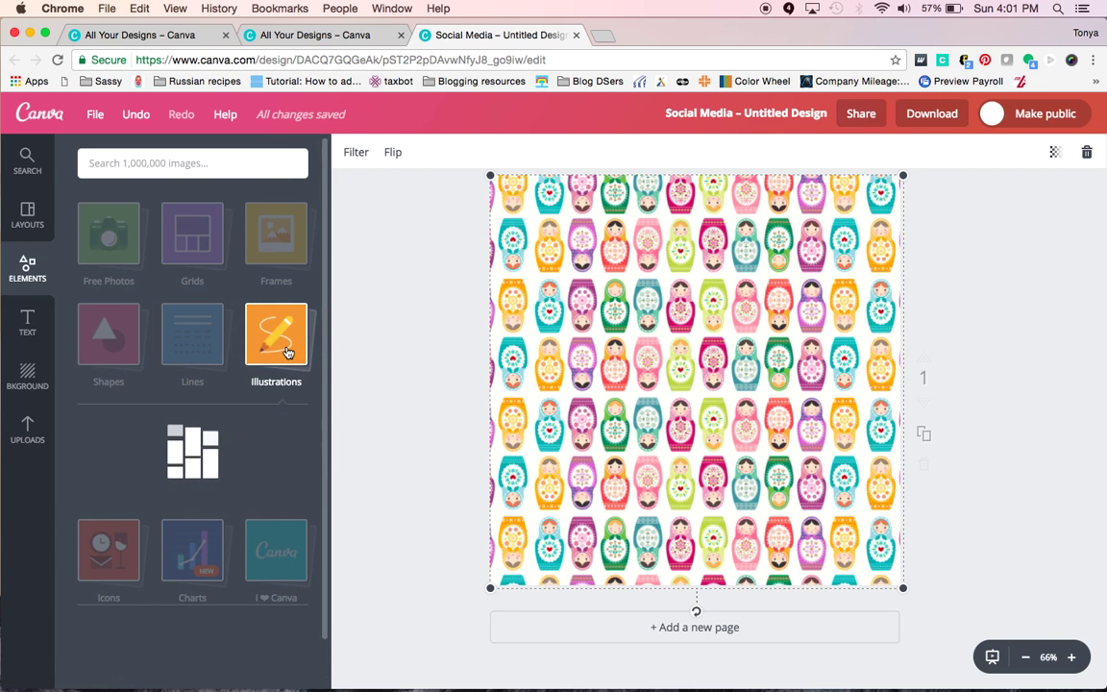
scroll(246, 491, "down", 10)
scroll(246, 491, "down", 10)
scroll(246, 491, "up", 15)
scroll(246, 491, "down", 2)
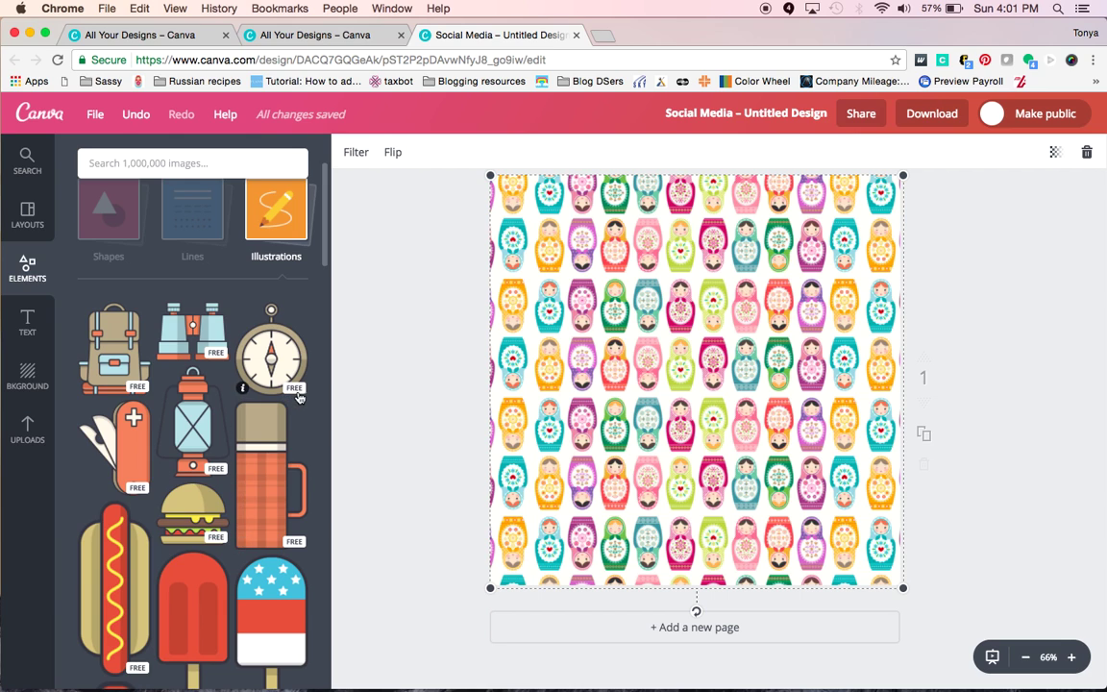
scroll(299, 418, "down", 15)
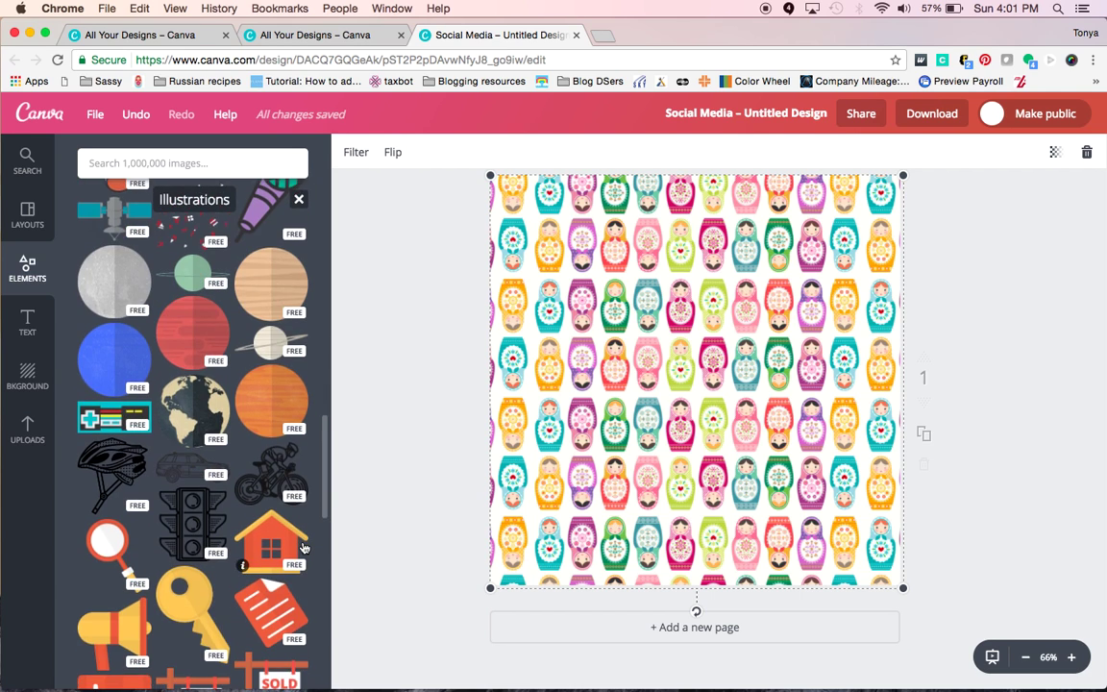
scroll(303, 548, "down", 15)
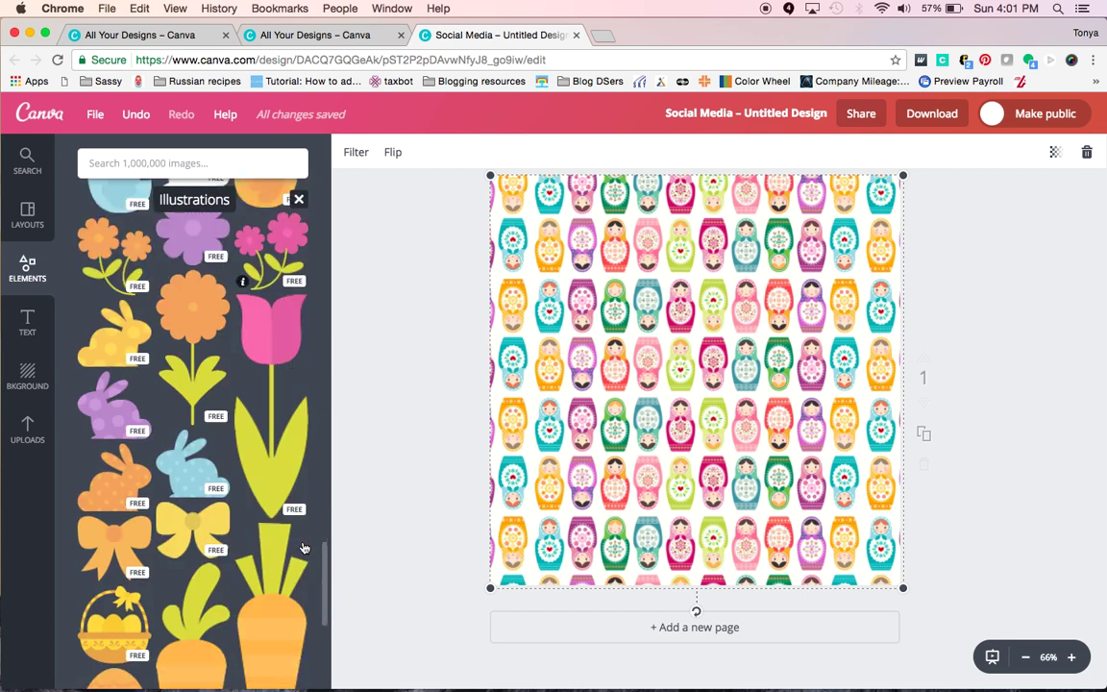
scroll(304, 551, "down", 3)
scroll(240, 380, "up", 5)
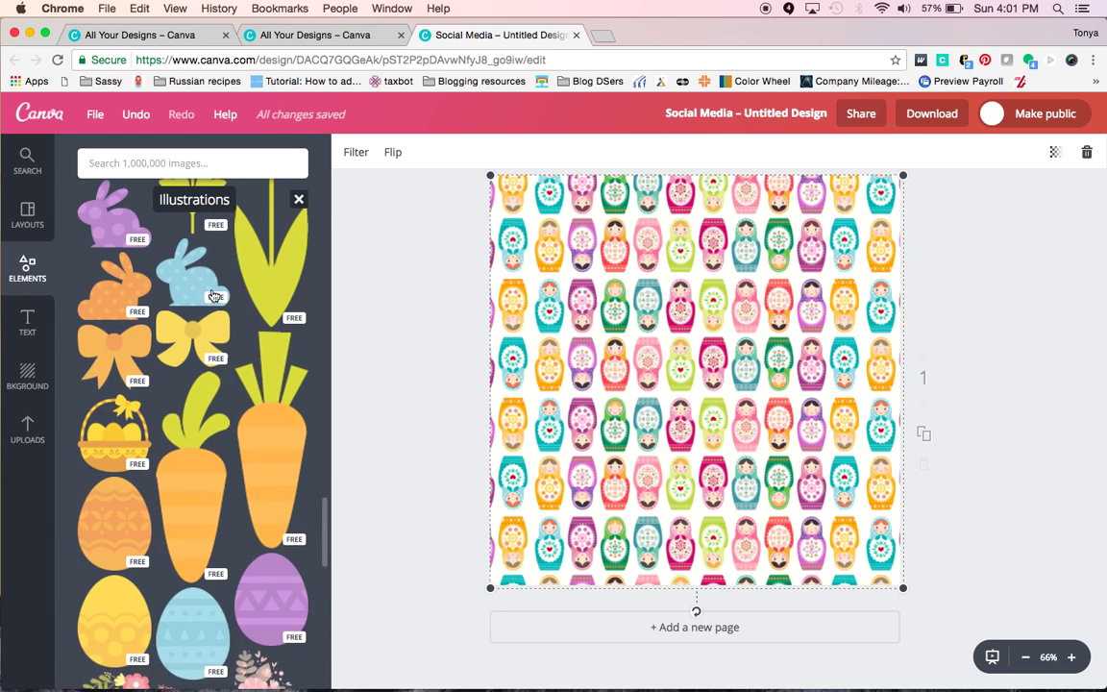
scroll(240, 379, "down", 10)
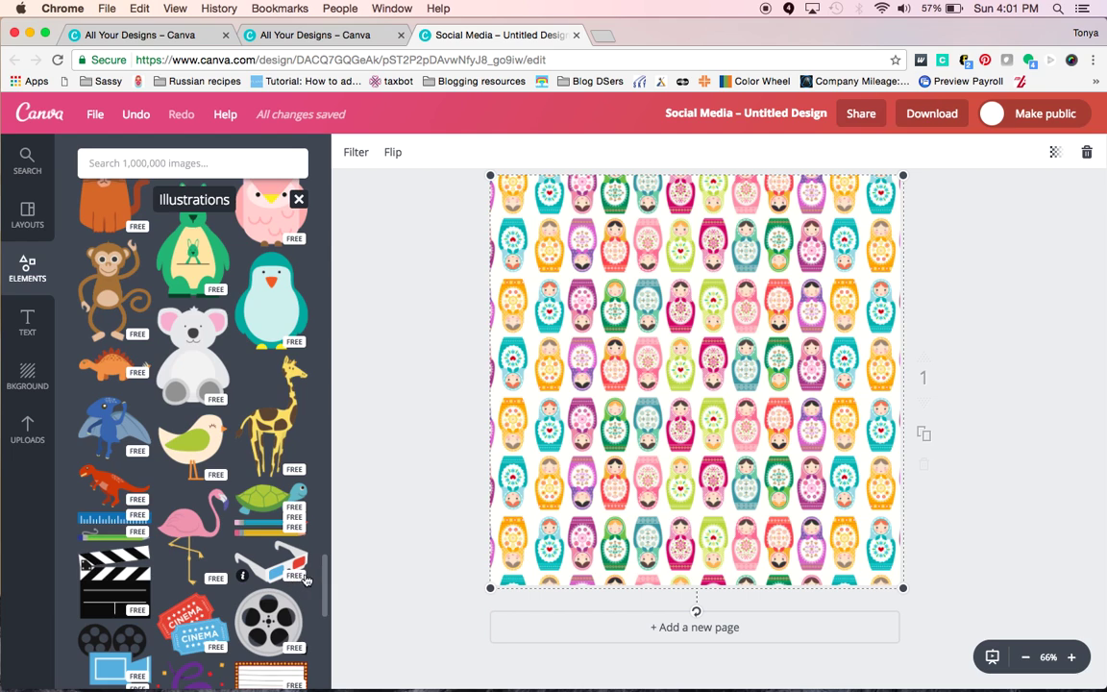
scroll(174, 466, "down", 5)
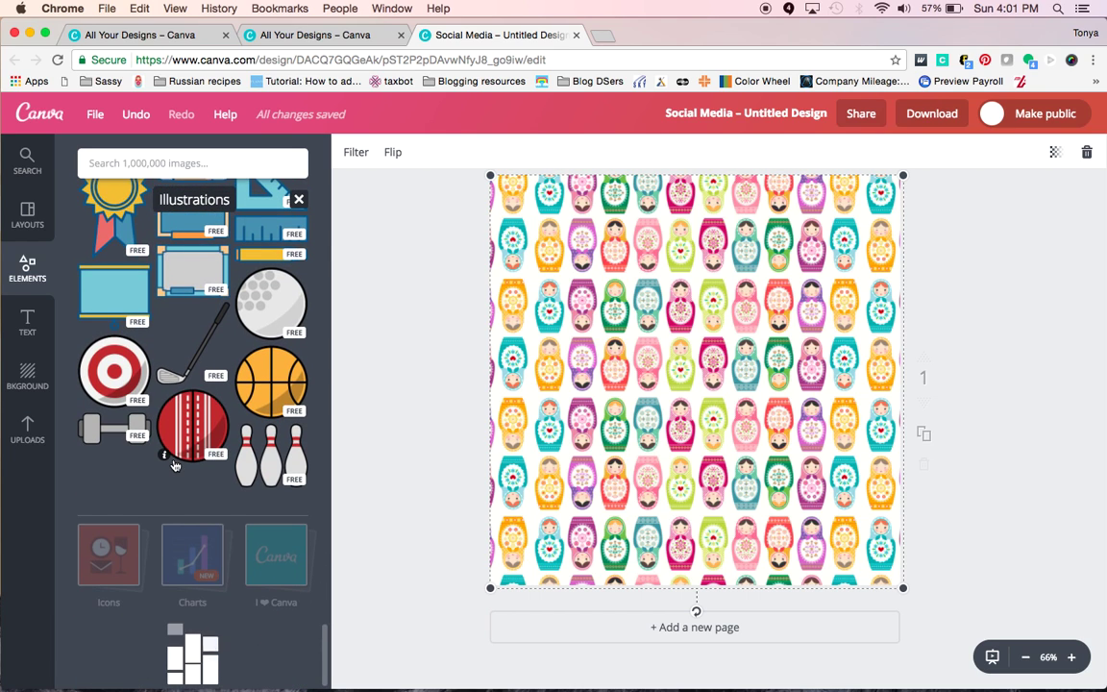
scroll(299, 550, "down", 10)
scroll(299, 550, "down", 5)
scroll(299, 550, "up", 10)
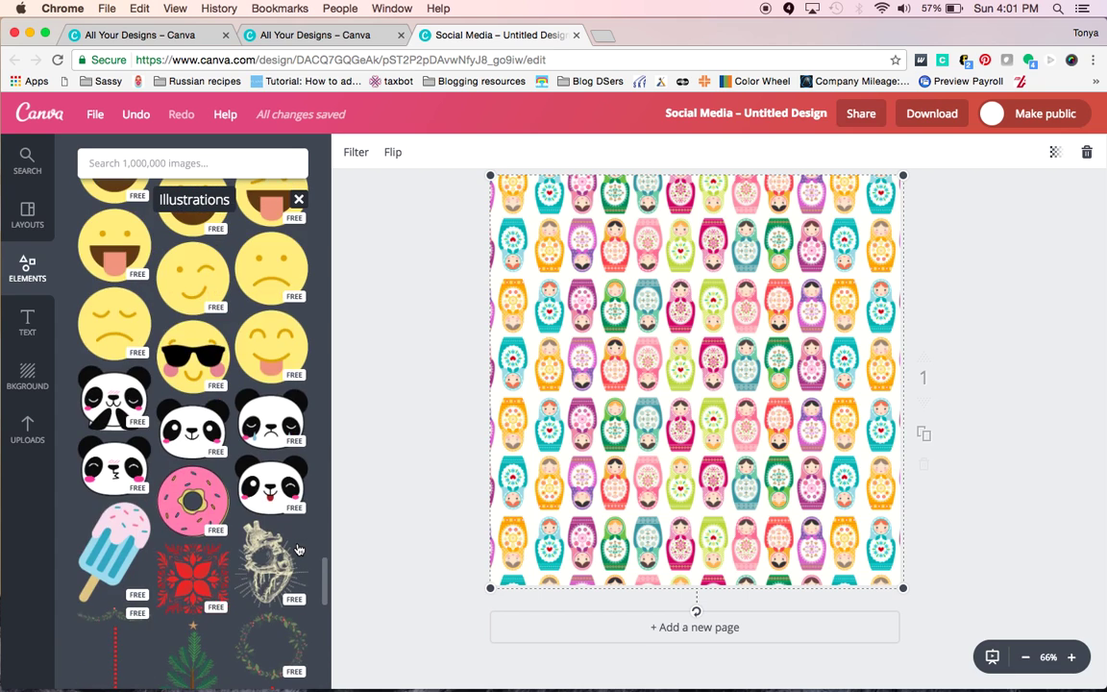
scroll(299, 550, "up", 10)
Look through the ready-made Canva layouts and the text heading combinations.
left_click(27, 219)
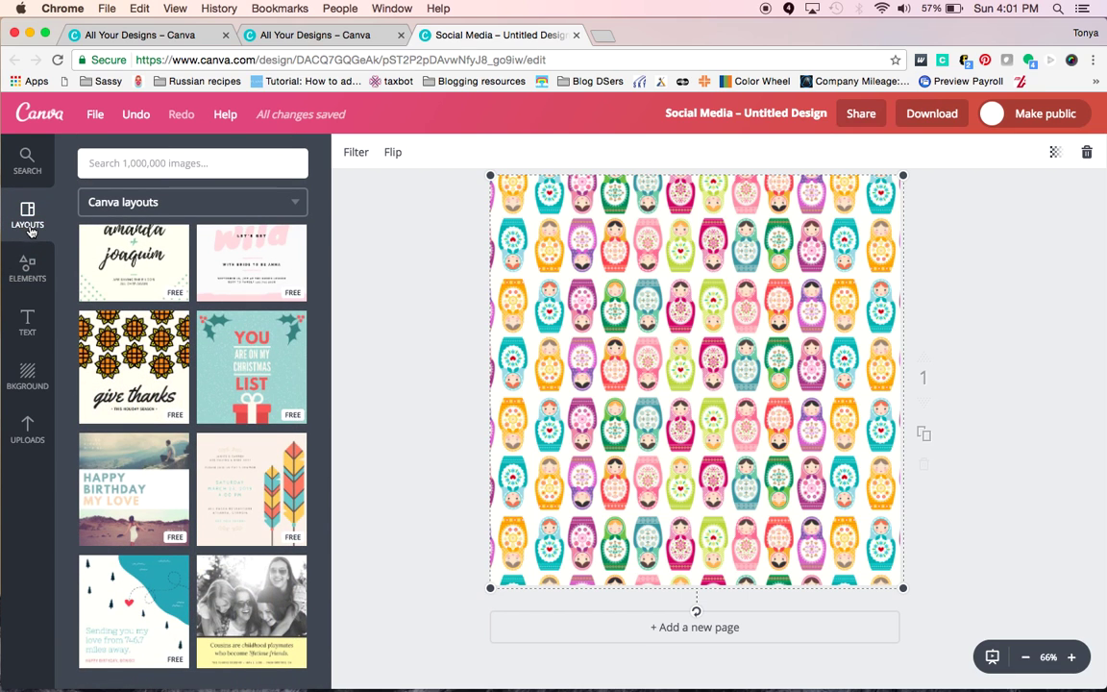
scroll(187, 283, "down", 5)
scroll(186, 284, "up", 3)
scroll(196, 217, "down", 1)
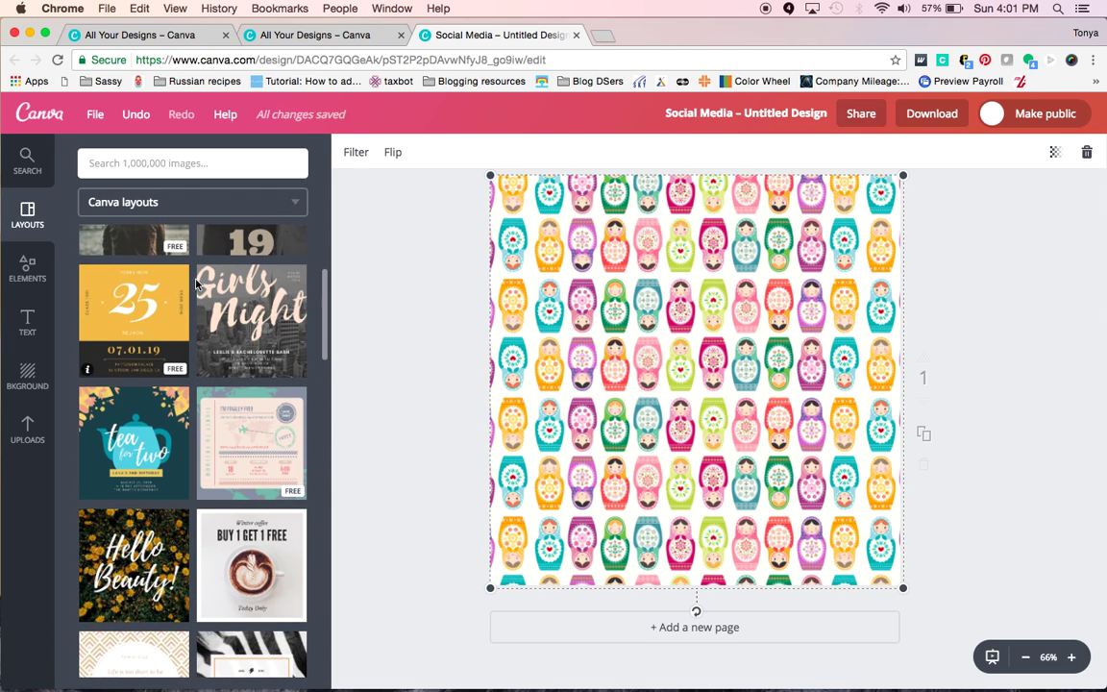
left_click(27, 322)
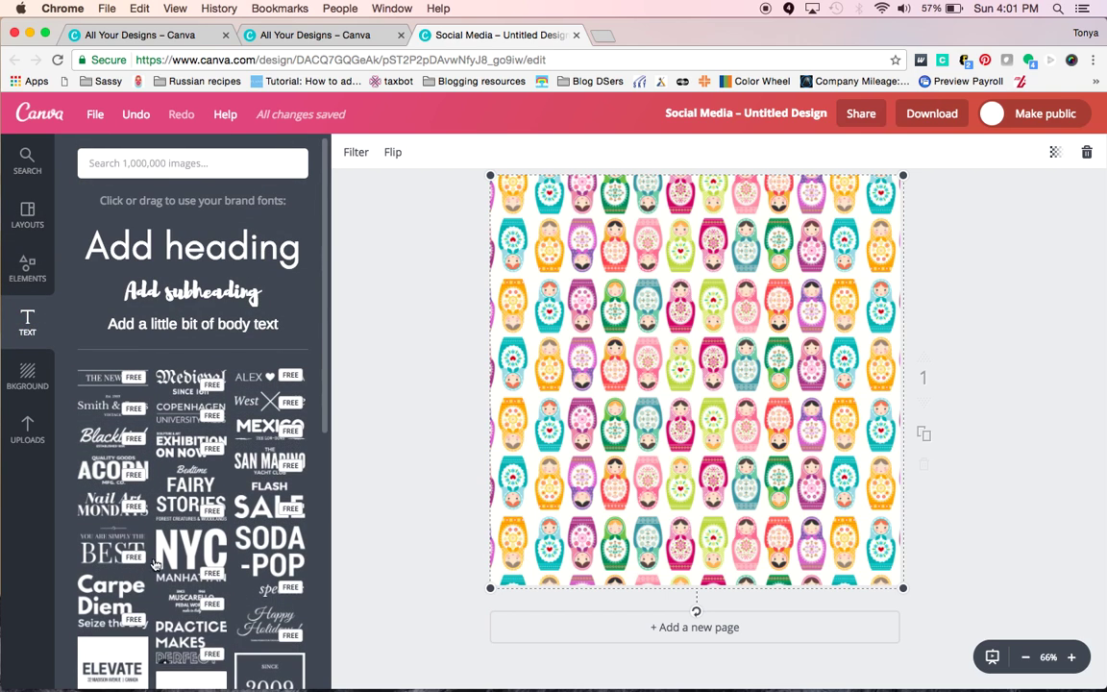
scroll(202, 596, "down", 5)
scroll(202, 596, "down", 5)
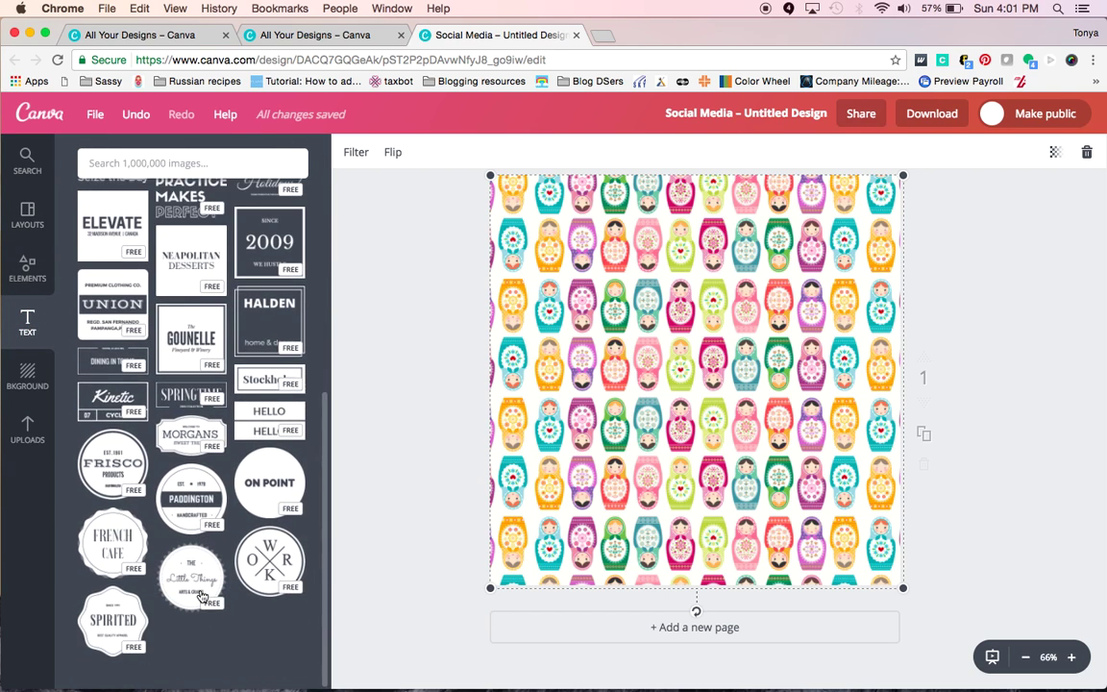
Examine the background colors, patterns and photos, and return to the uploaded images.
left_click(32, 374)
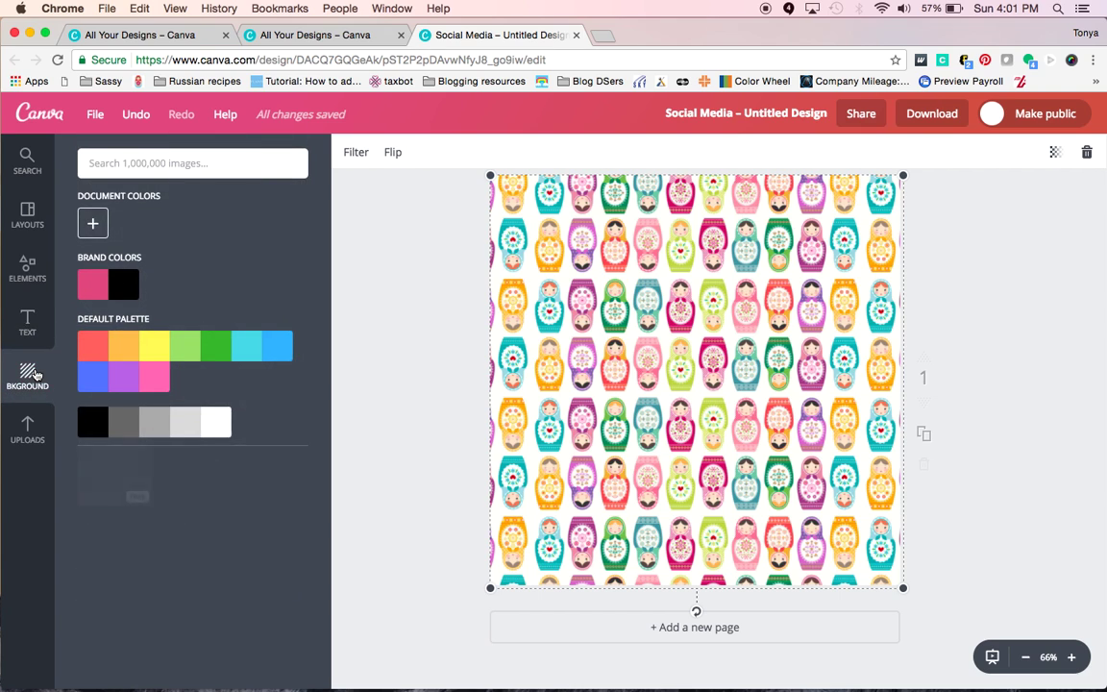
scroll(260, 433, "down", 8)
scroll(254, 527, "down", 5)
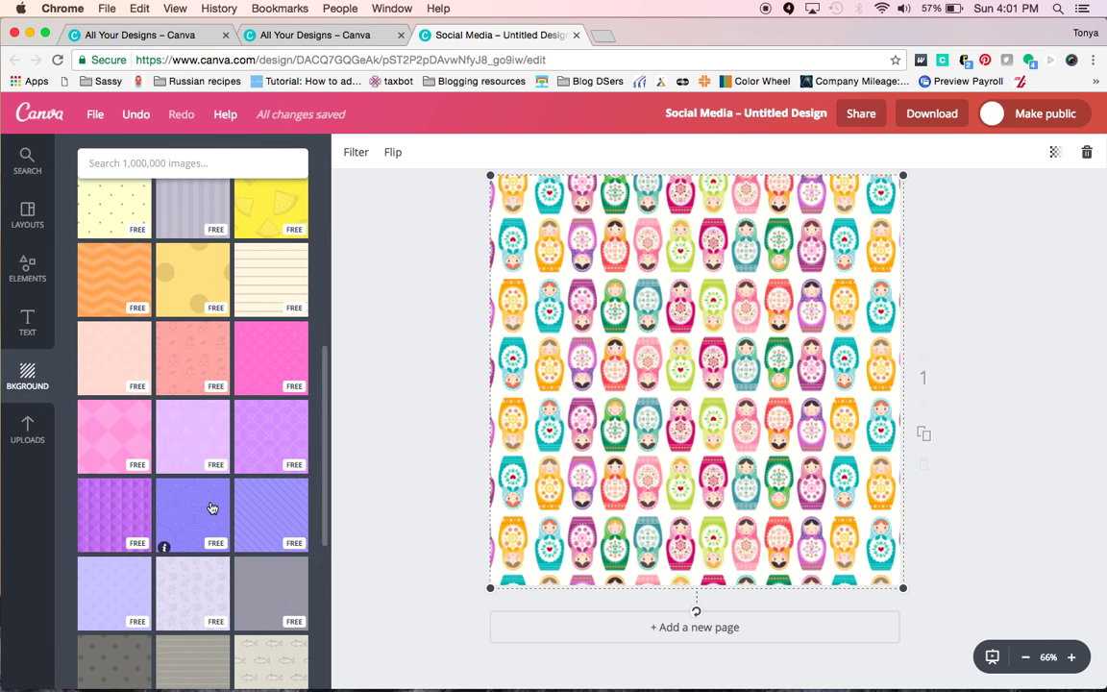
scroll(211, 480, "down", 10)
scroll(212, 499, "down", 3)
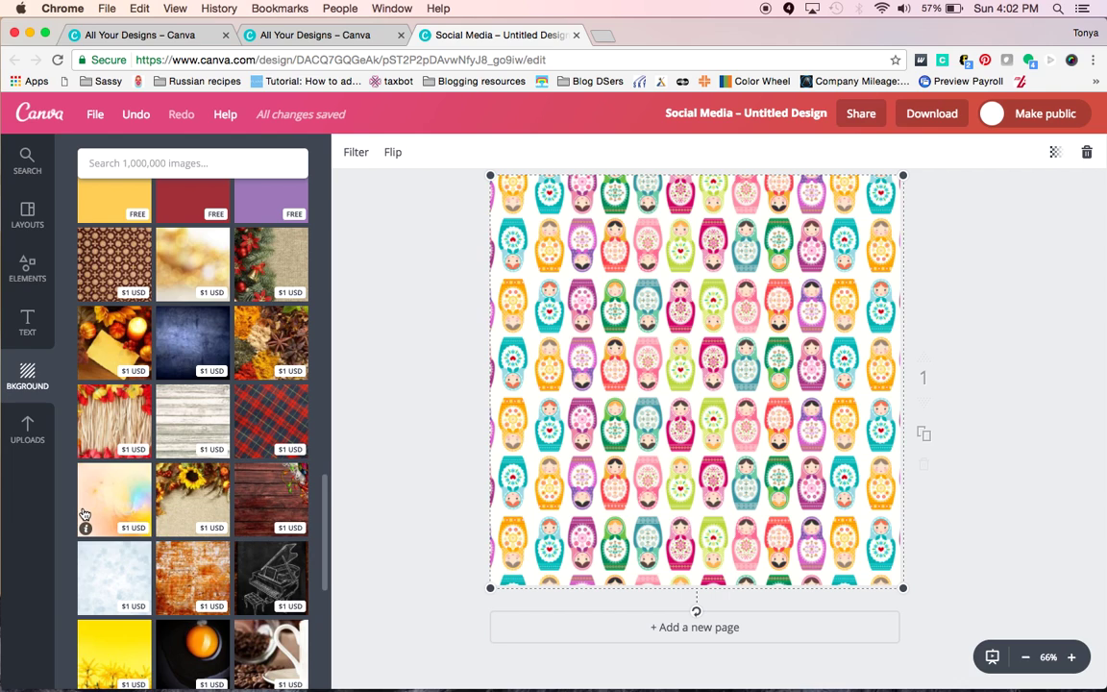
scroll(163, 500, "down", 7)
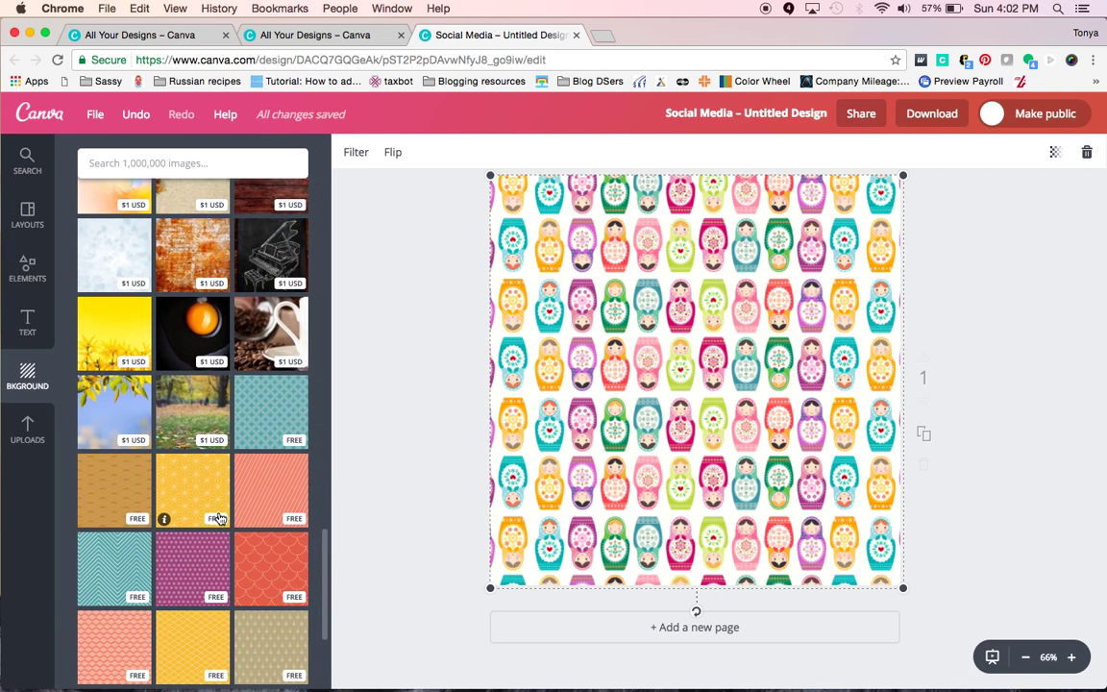
scroll(231, 416, "down", 2)
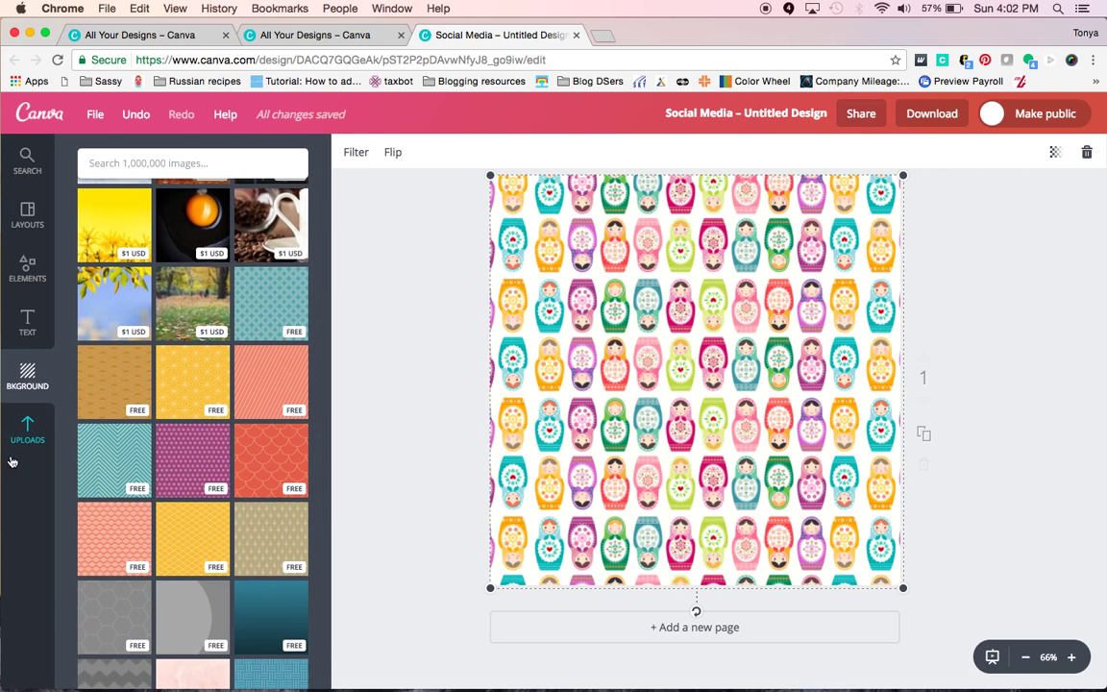
left_click(26, 429)
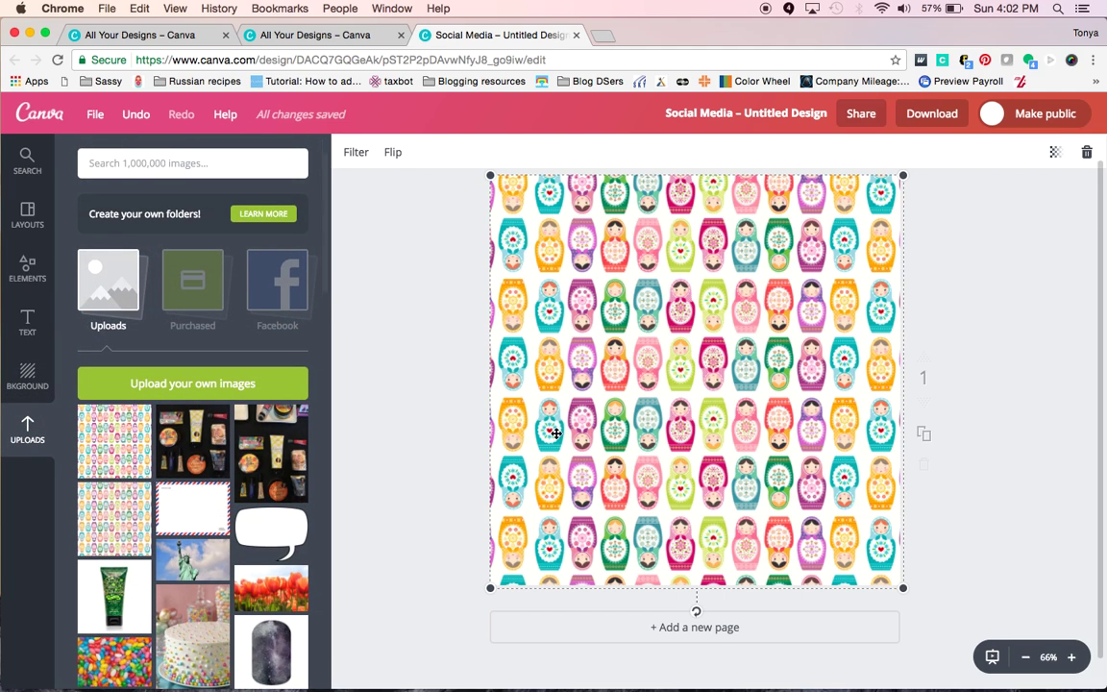
Add the first square from the Shapes elements on top of the matryoshka pattern.
left_click(30, 289)
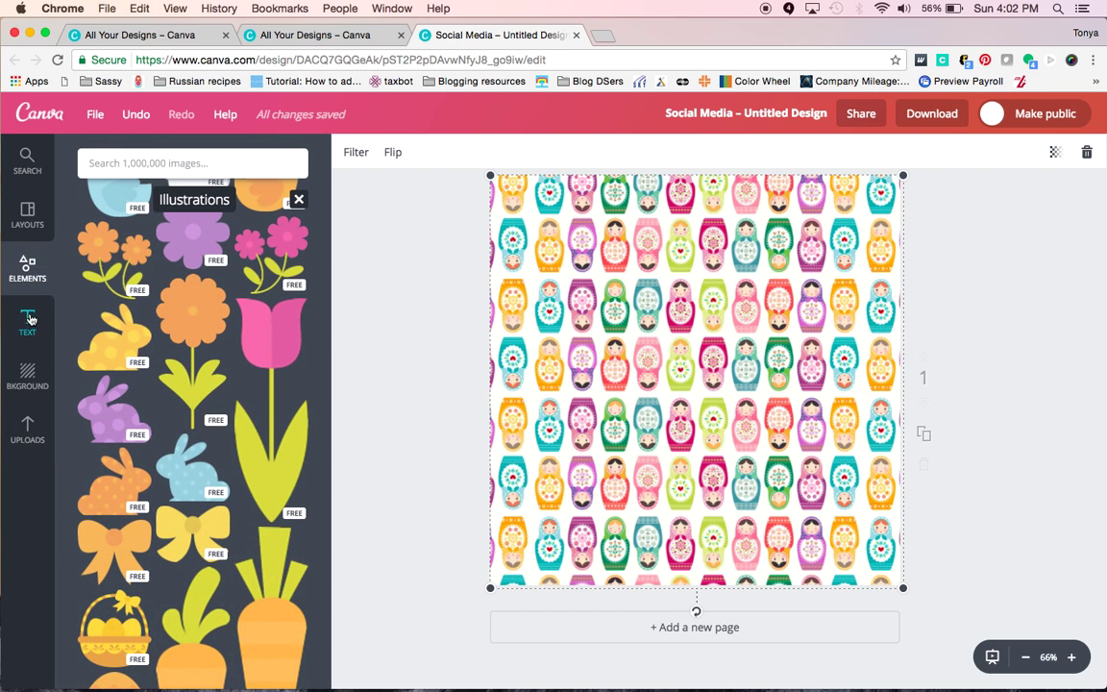
scroll(220, 331, "down", 10)
scroll(220, 331, "up", 3)
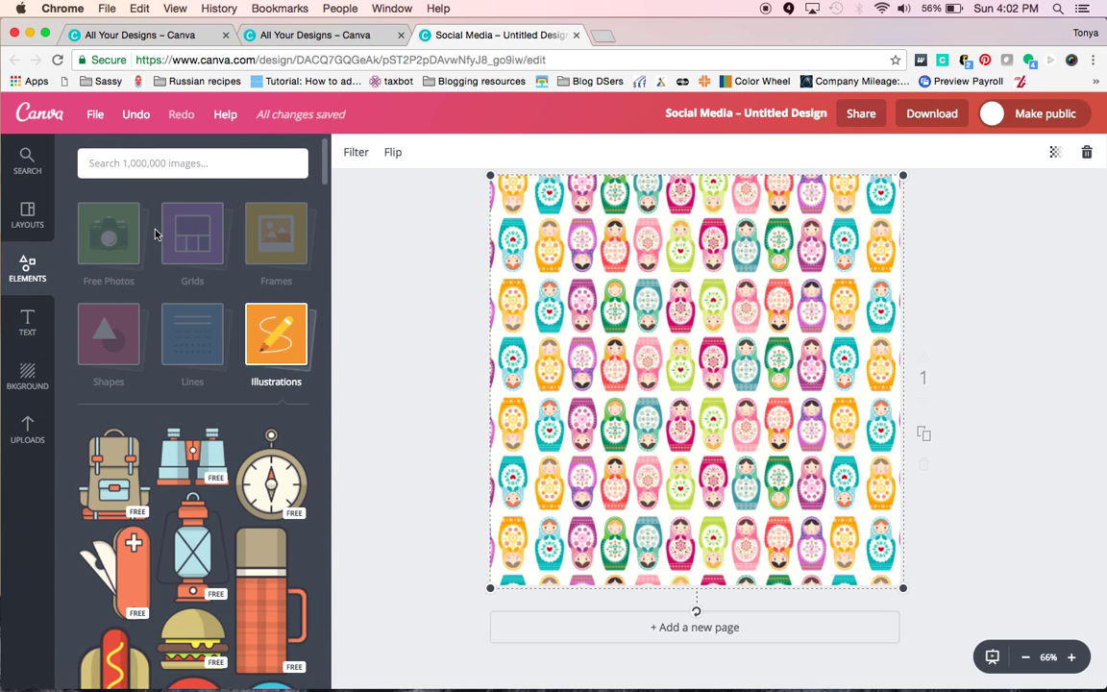
left_click(127, 342)
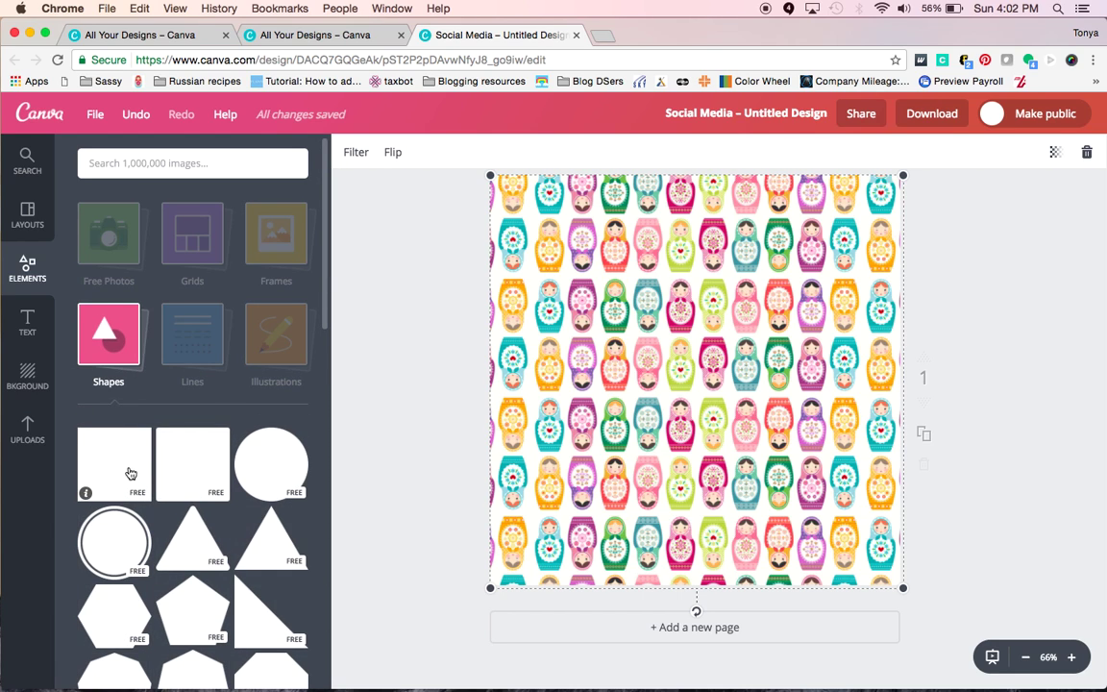
left_click(128, 472)
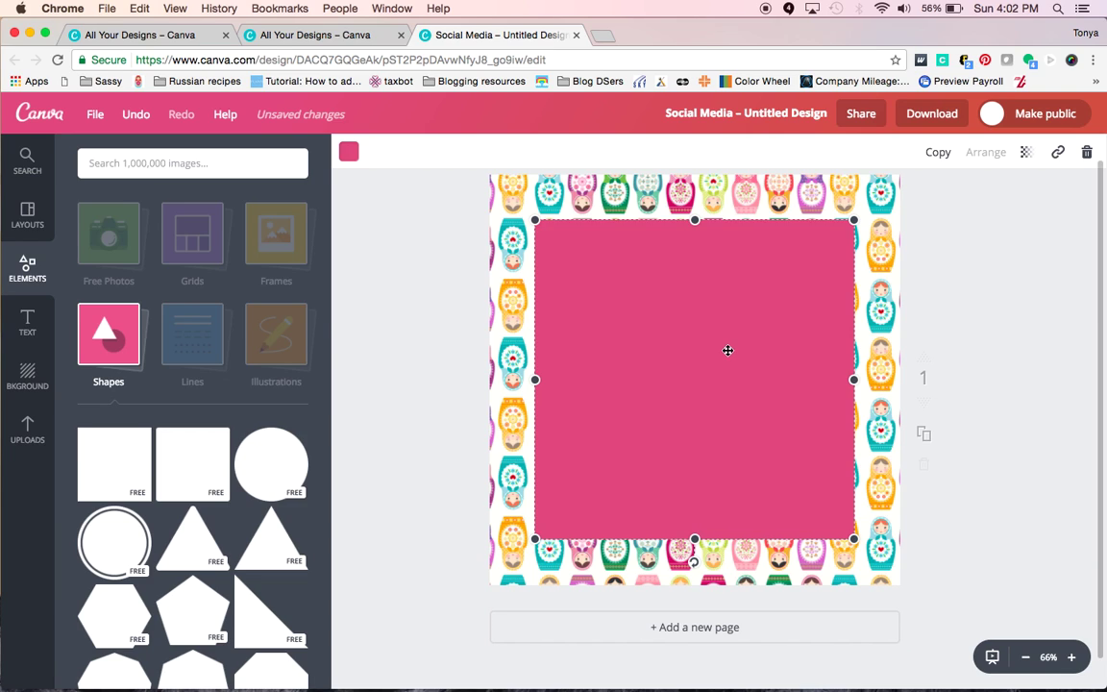
Change the fill color of the square over the pattern to white.
left_click(349, 151)
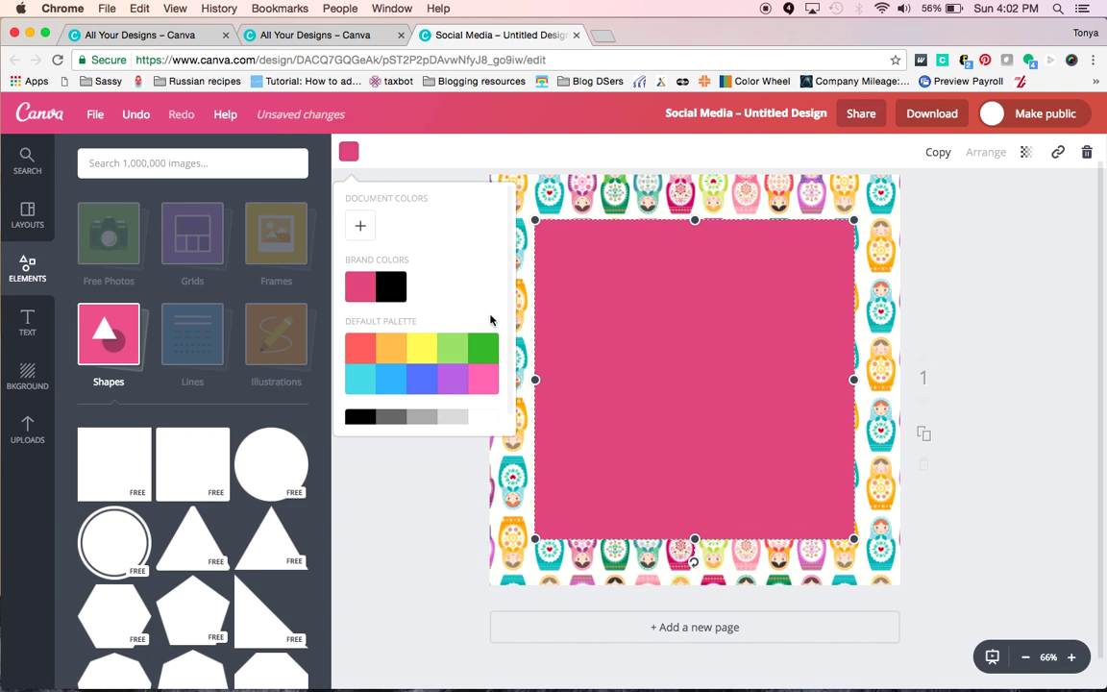
left_click(487, 423)
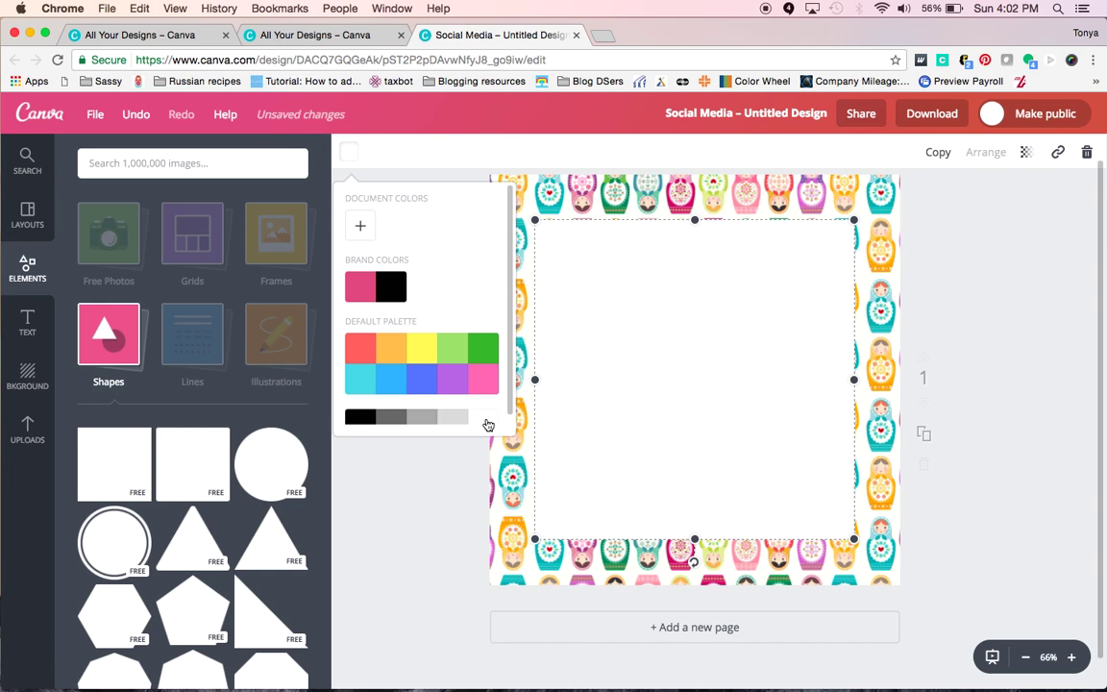
left_click(1043, 371)
scroll(1016, 364, "up", 1)
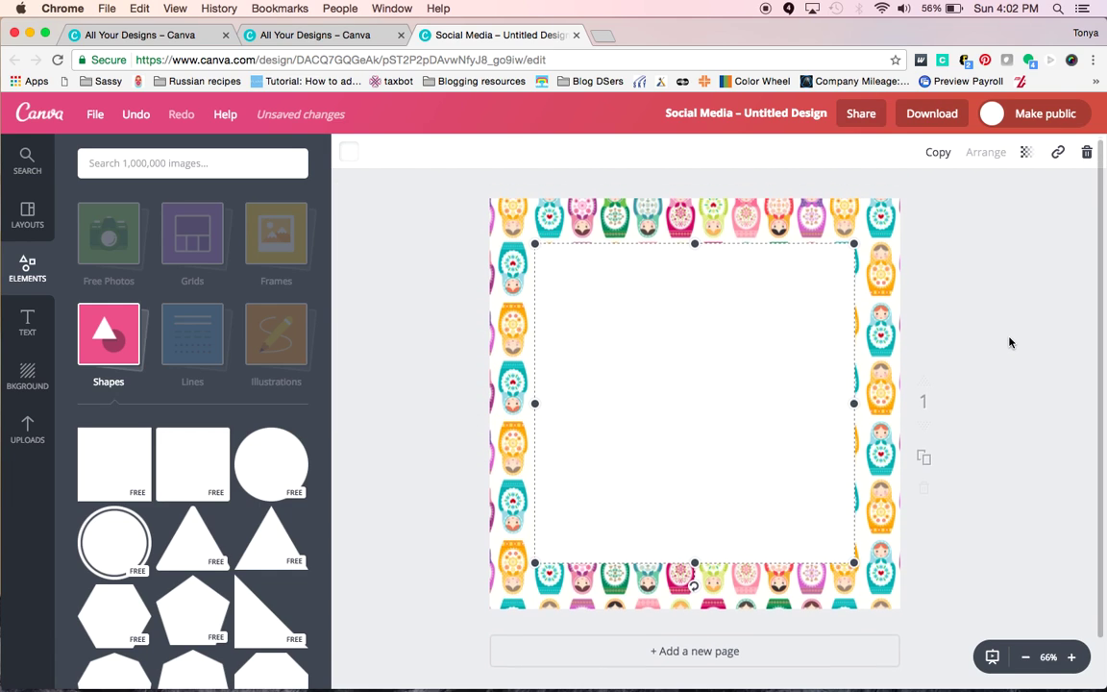
left_click(1027, 658)
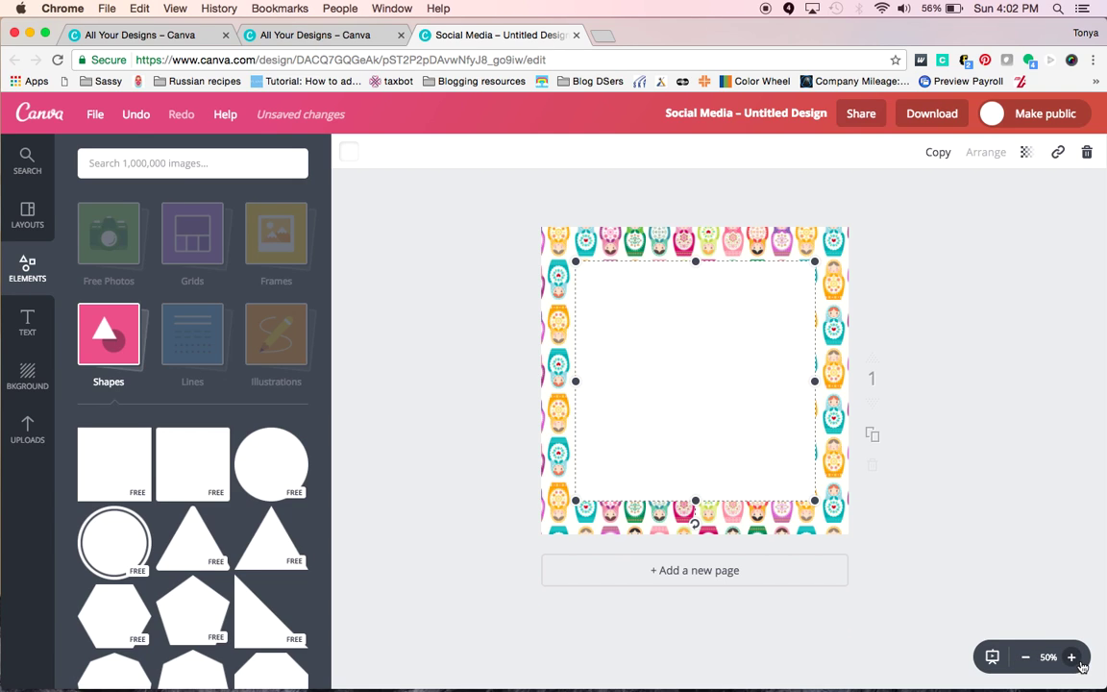
left_click(1073, 658)
left_click(1074, 657)
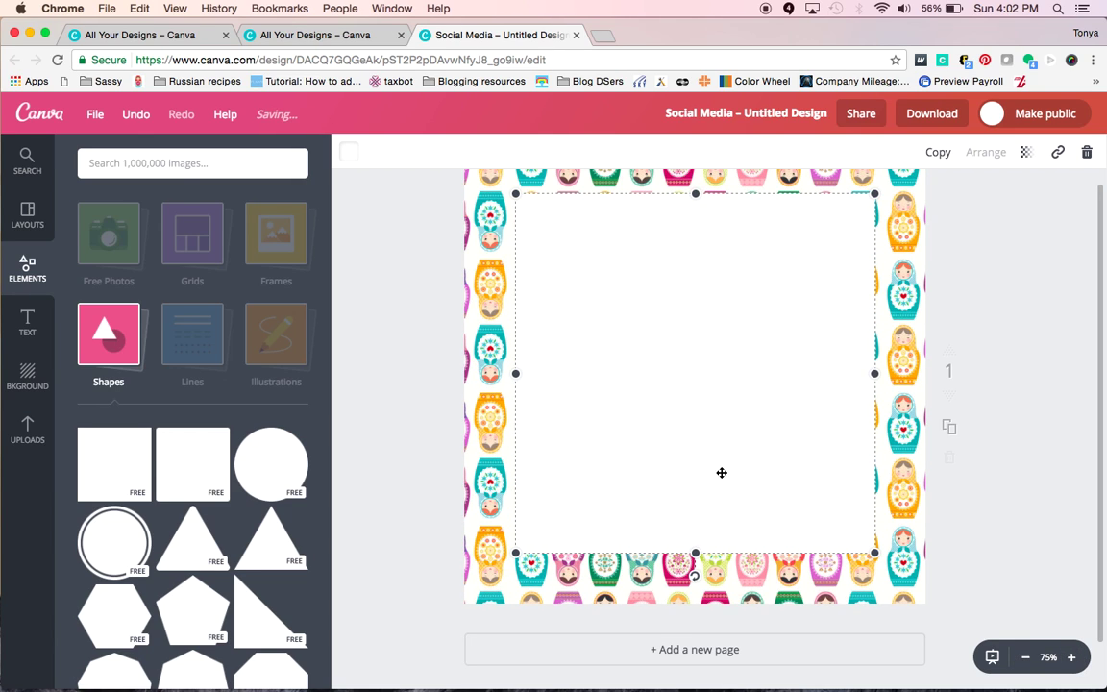
left_click(1026, 658)
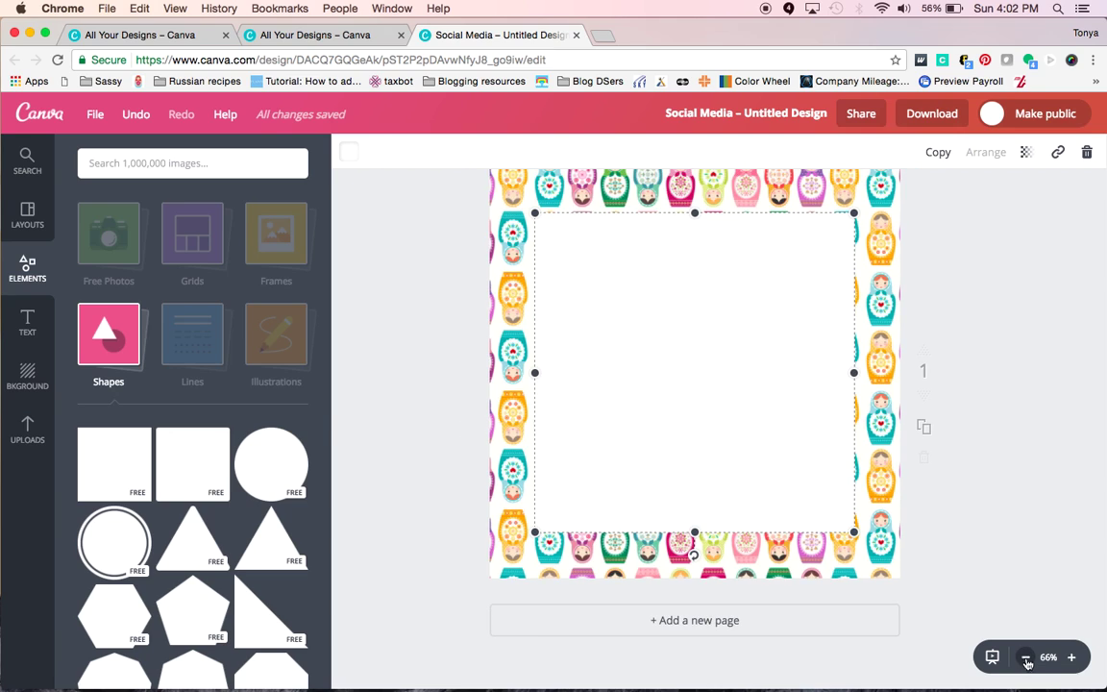
Enlarge the white square slightly and center it over the matryoshka pattern, leaving an even border all around.
left_click(1026, 657)
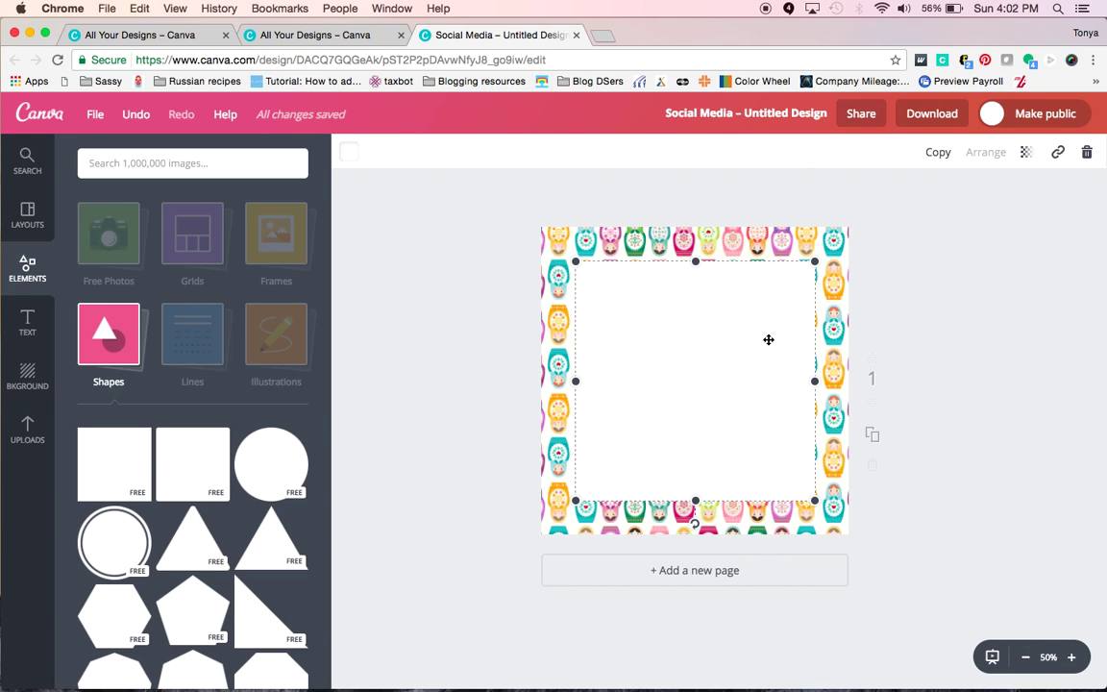
left_click_drag(764, 344, 764, 345)
left_click_drag(814, 500, 765, 484)
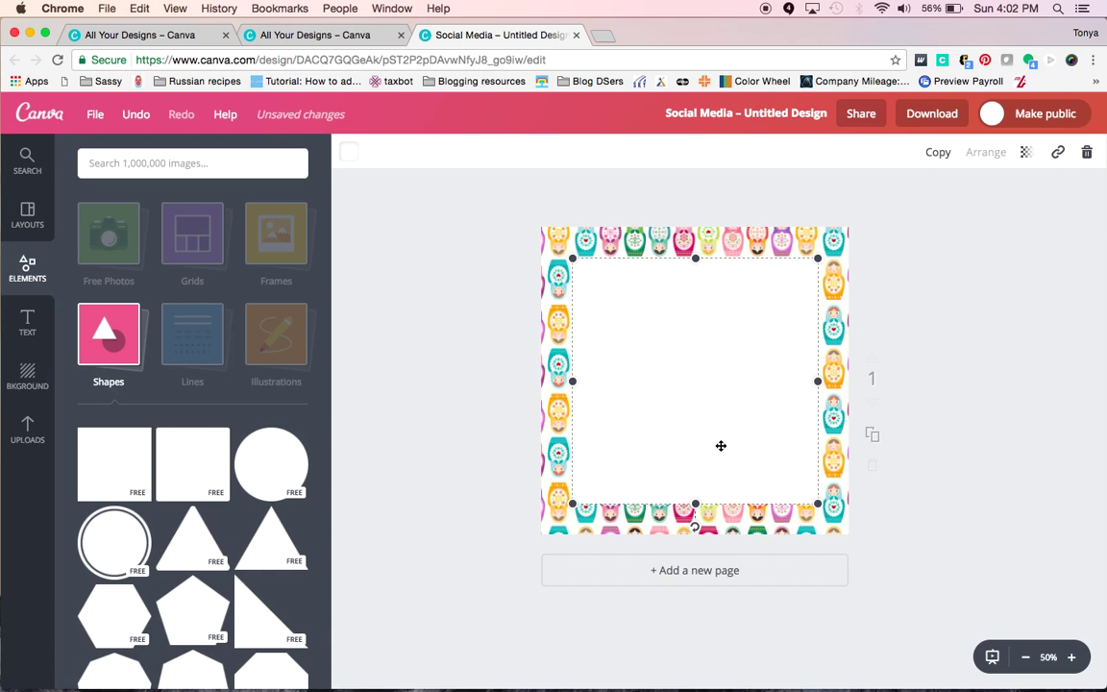
left_click_drag(713, 437, 714, 405)
left_click_drag(710, 477, 712, 476)
Look through the ready-made text combinations and come back to the basic heading styles.
left_click(28, 323)
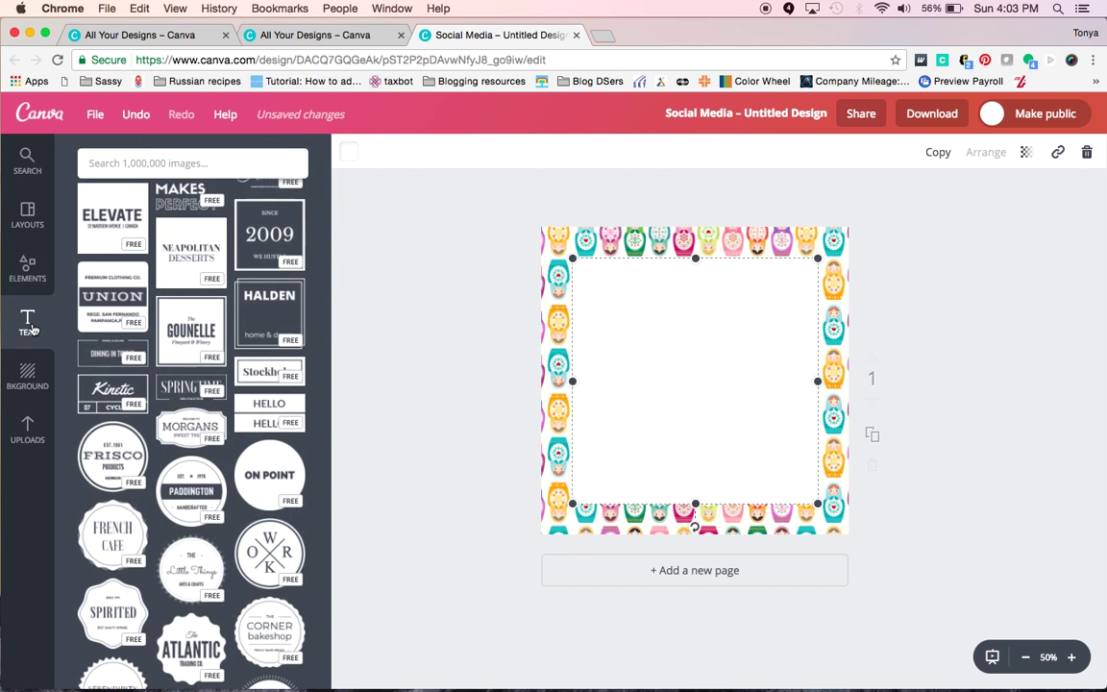
scroll(148, 537, "down", 10)
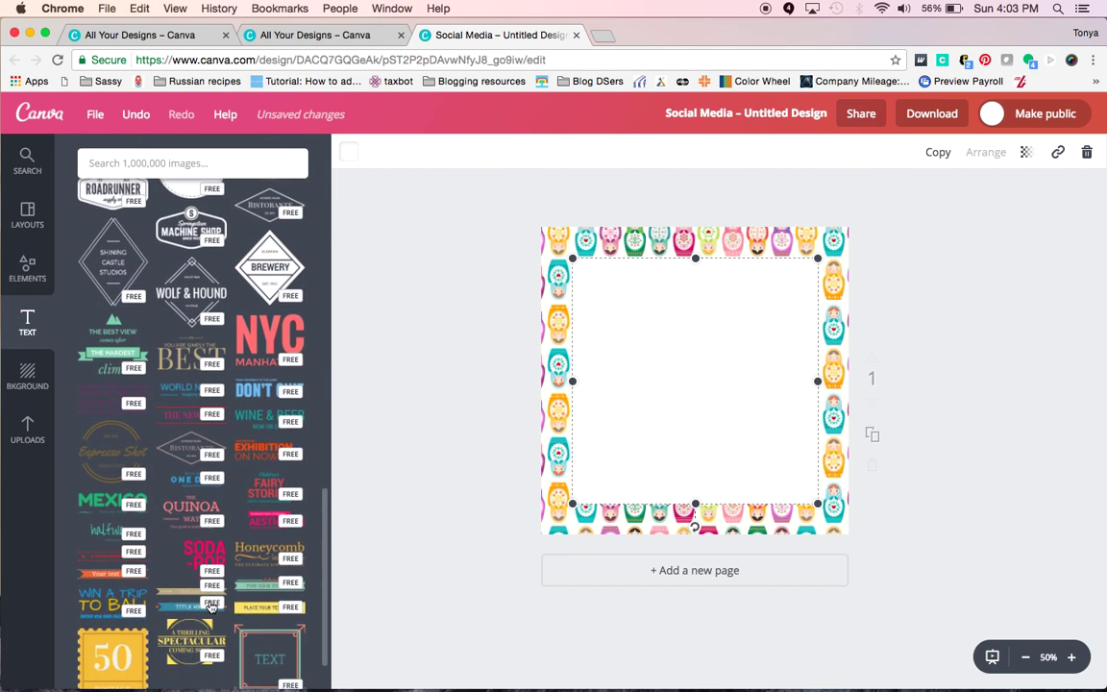
scroll(211, 605, "down", 8)
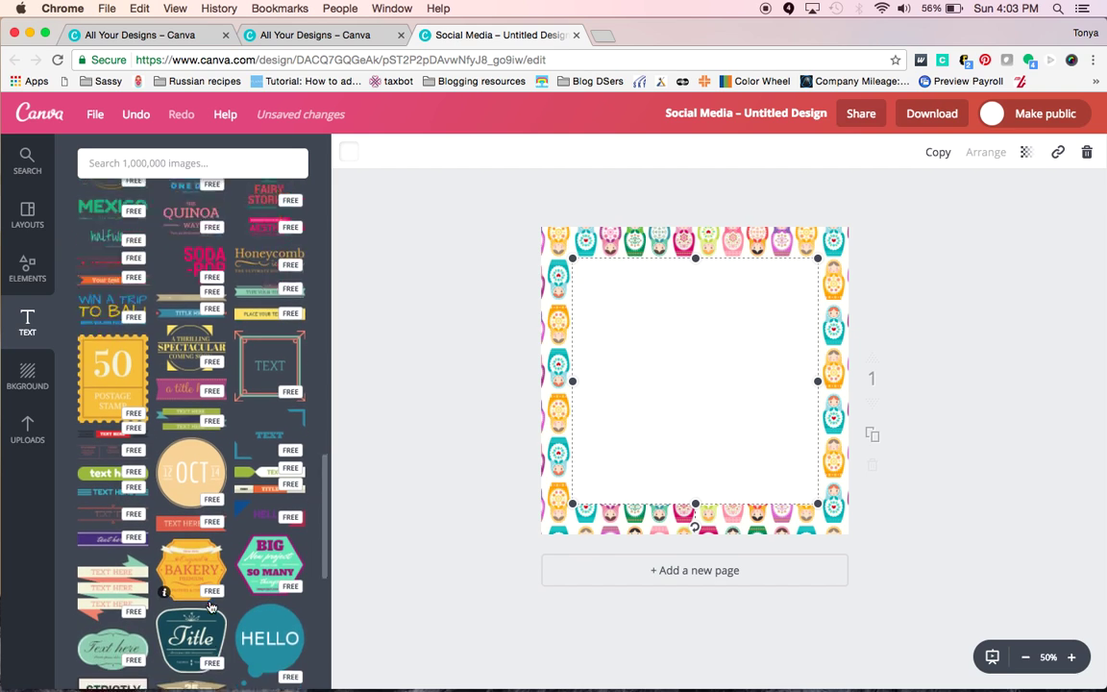
scroll(211, 606, "down", 5)
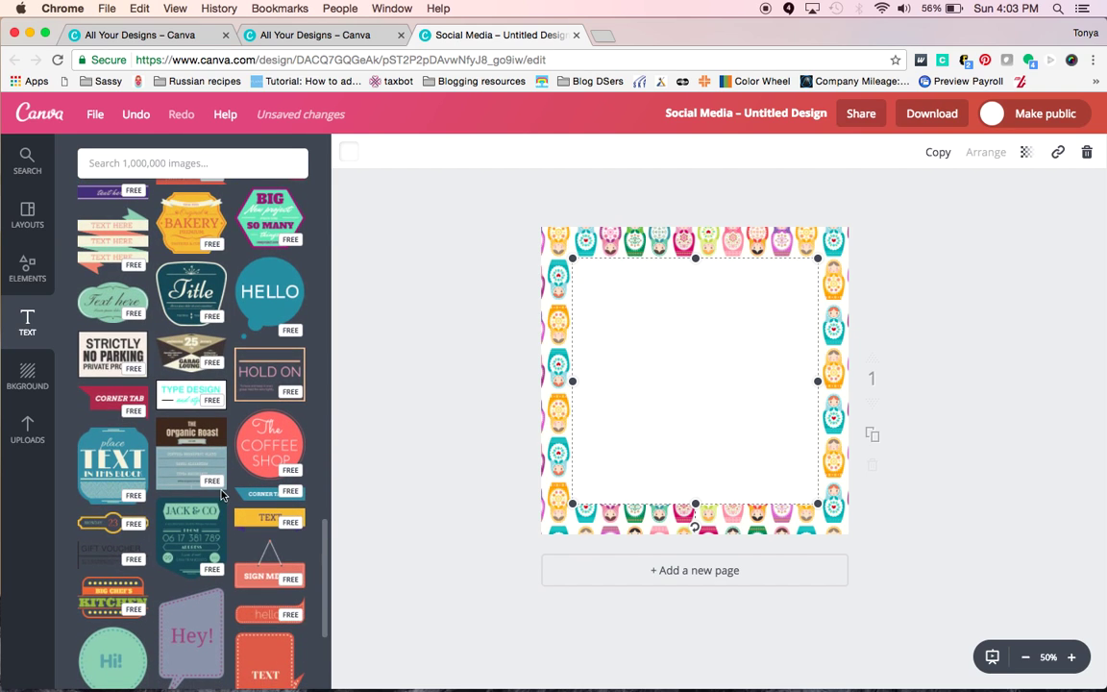
scroll(279, 370, "down", 5)
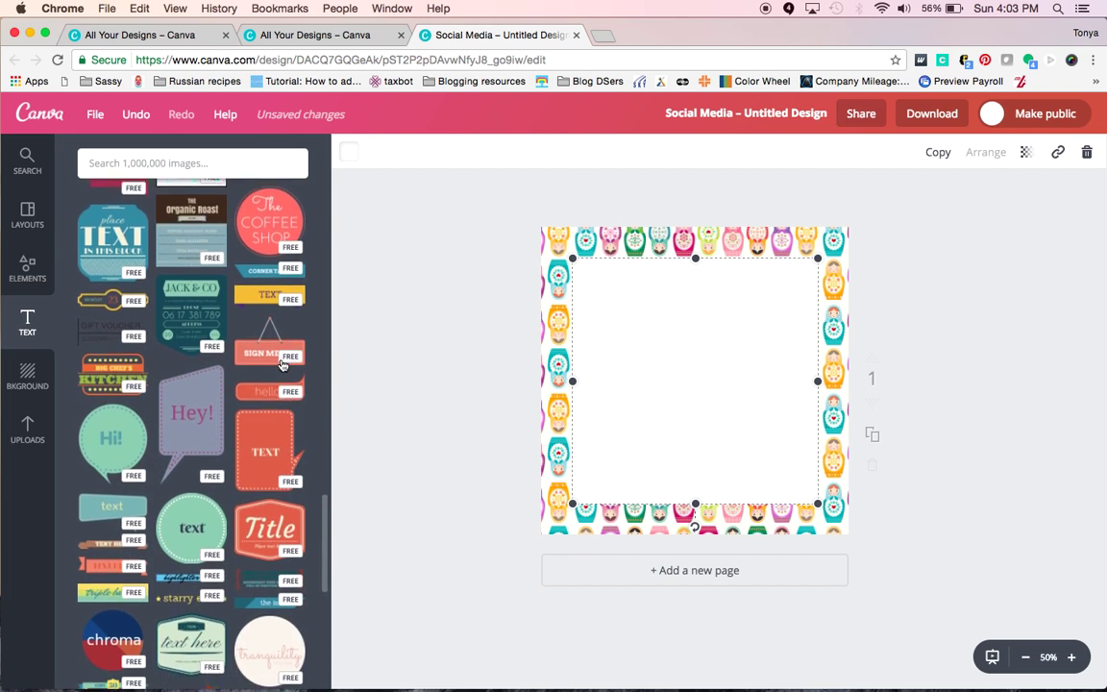
scroll(283, 366, "down", 3)
scroll(283, 379, "up", 10)
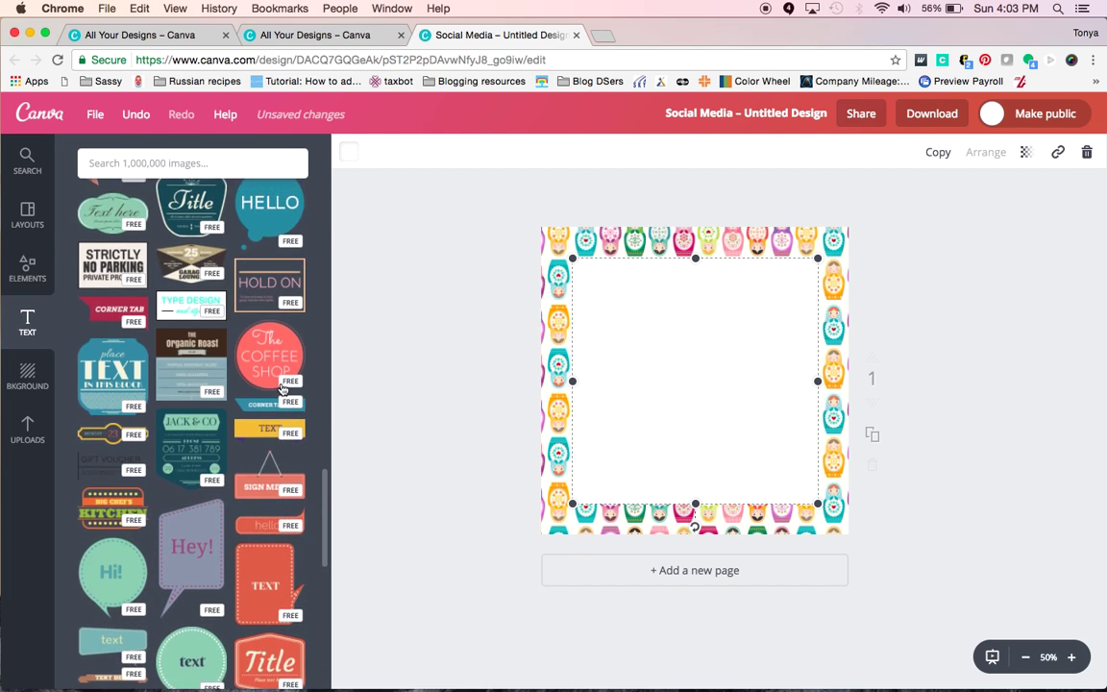
scroll(283, 389, "up", 15)
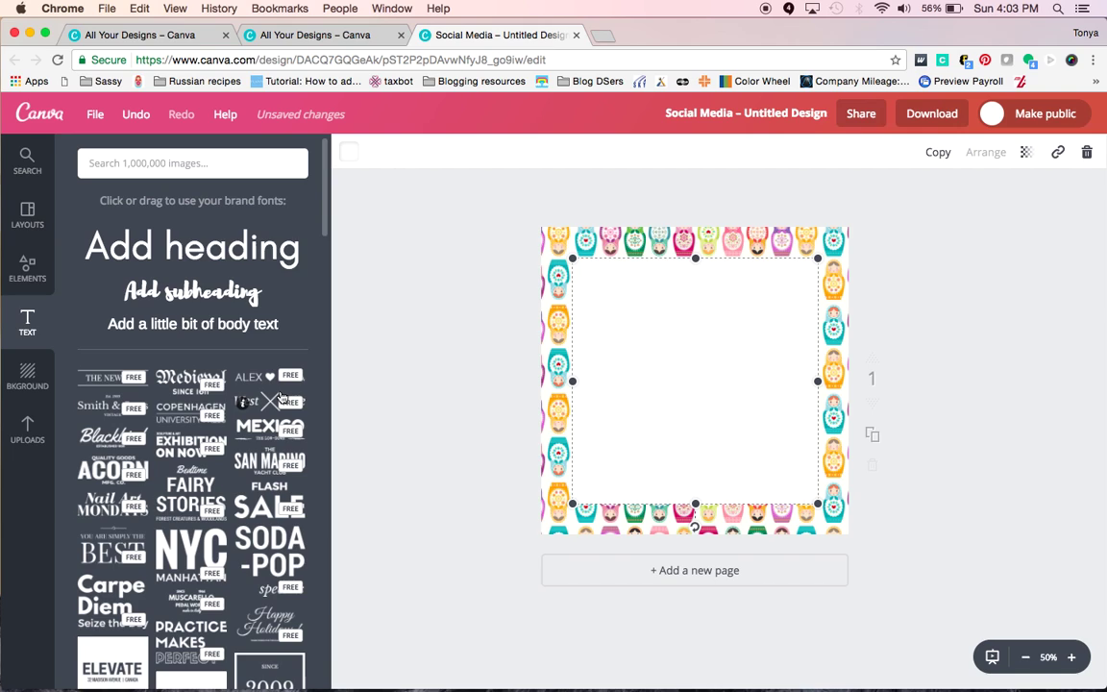
Add a heading text and place it near the upper edge of the white square.
left_click(239, 252)
double_click(695, 394)
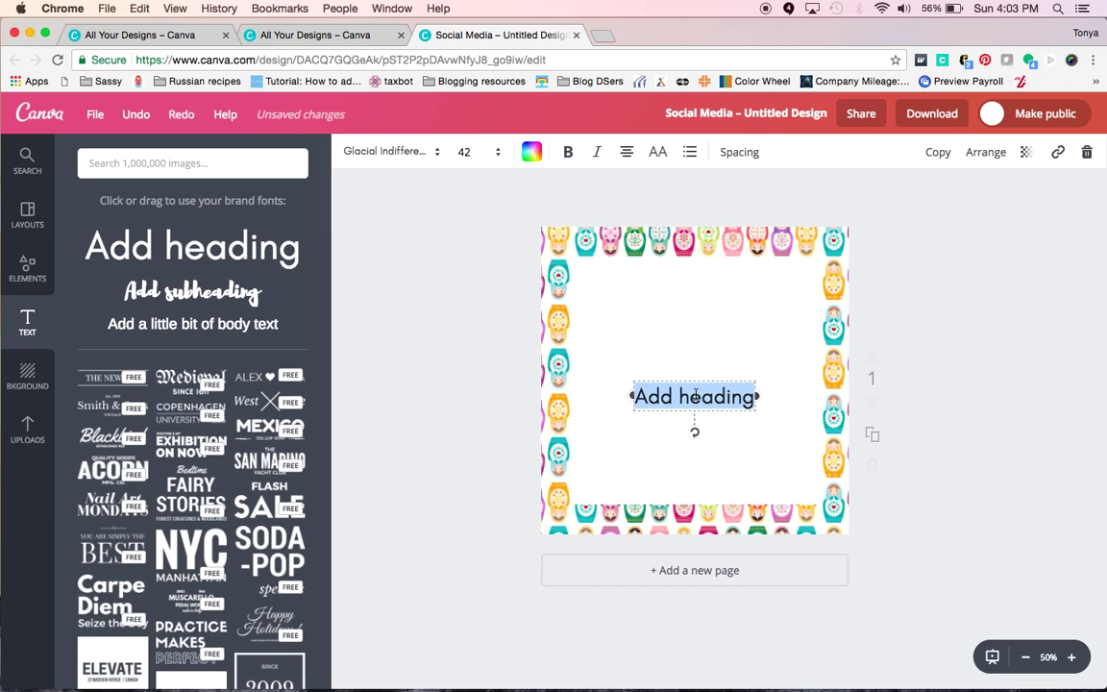
left_click_drag(690, 382, 689, 291)
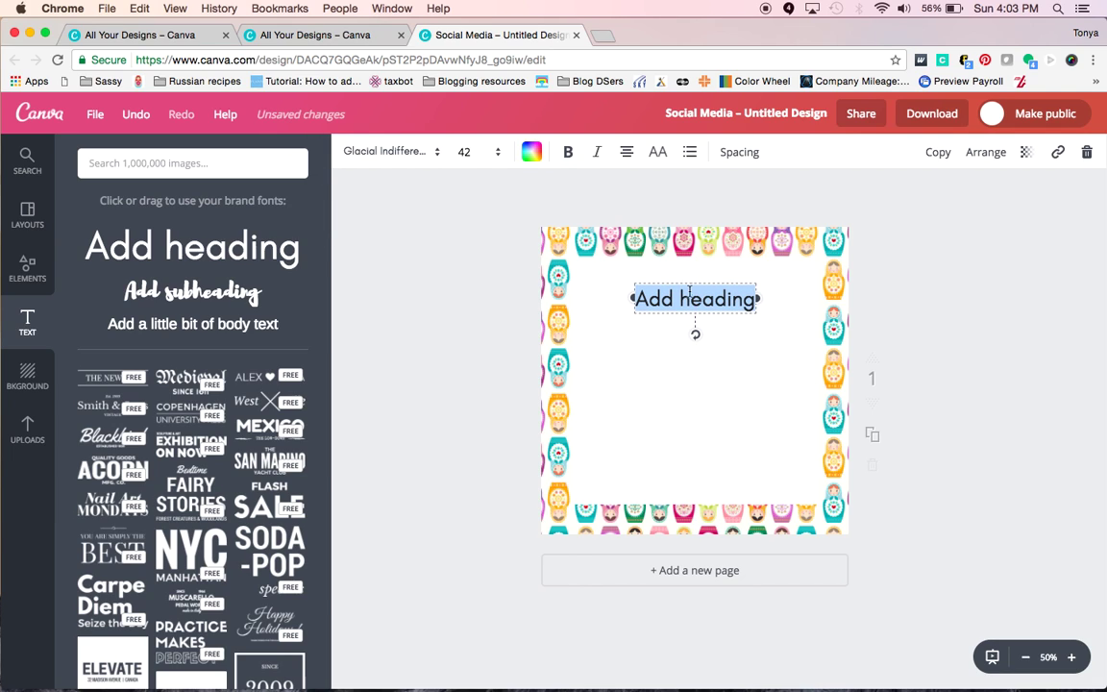
Replace the placeholder heading text with "My 2nd Poshtriversary".
double_click(689, 296)
key("BackSpace")
key("BackSpace")
key("BackSpace")
key("BackSpace")
key("BackSpace")
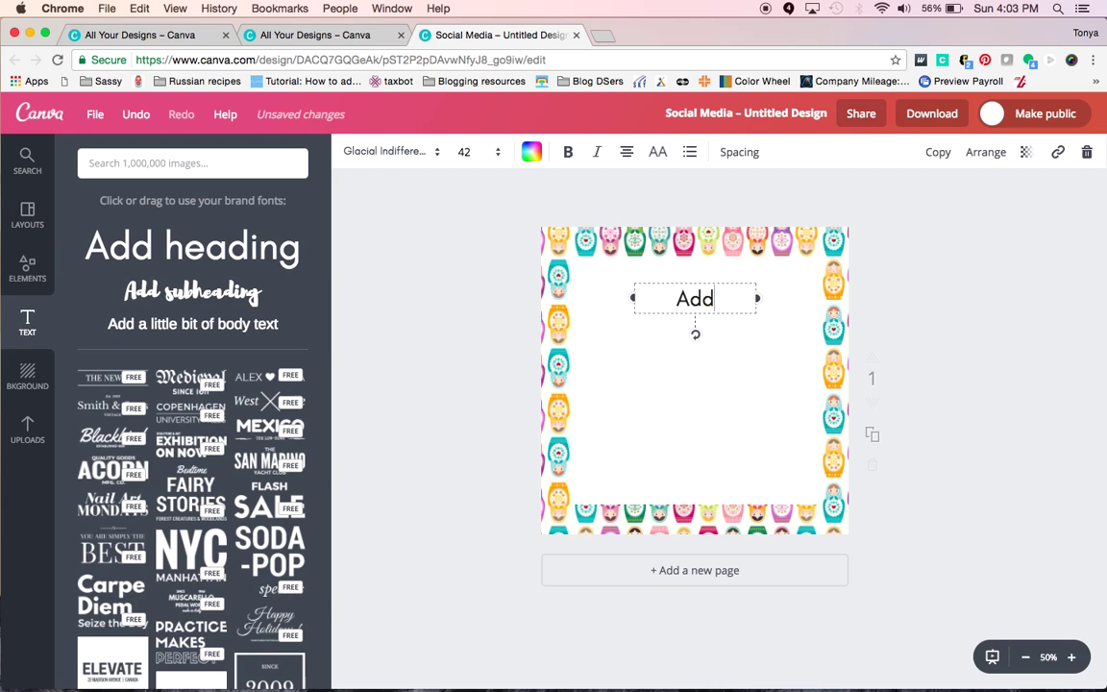
type("My 3")
type("n")
key("BackSpace")
key("BackSpace")
type("2n")
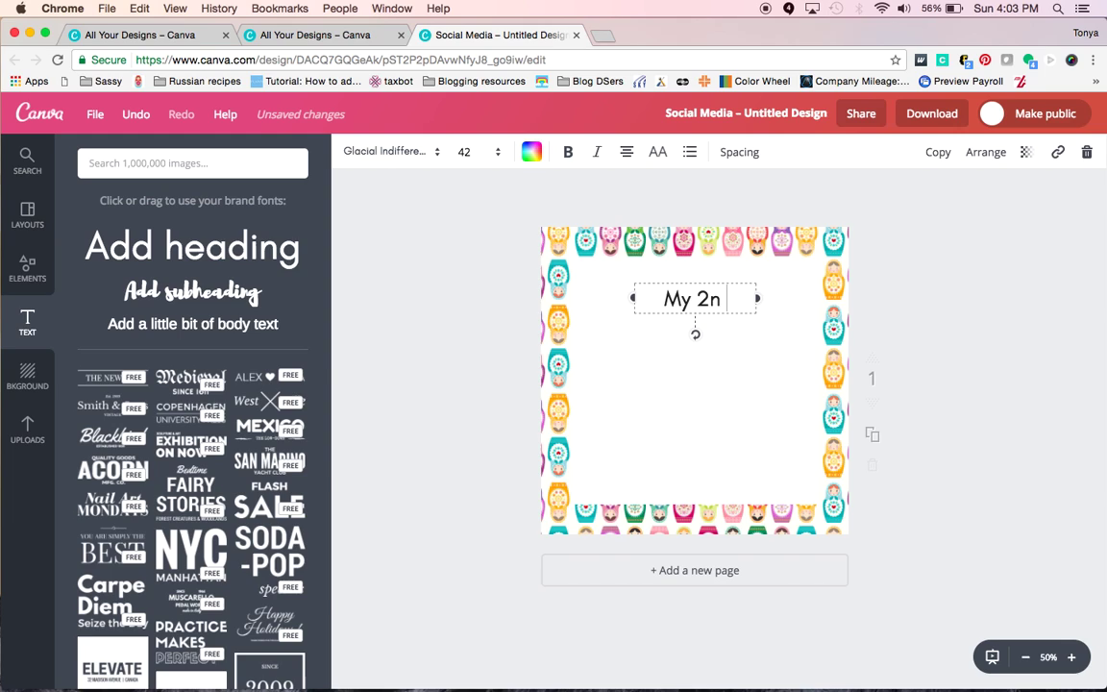
type("d Posh")
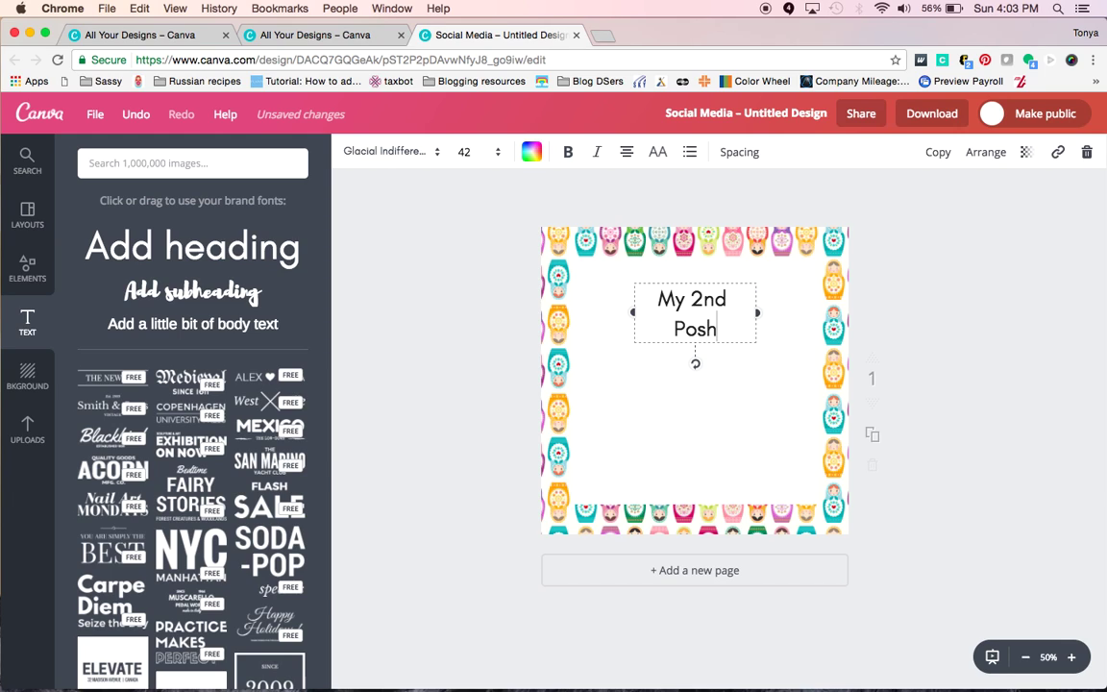
type("traiversary")
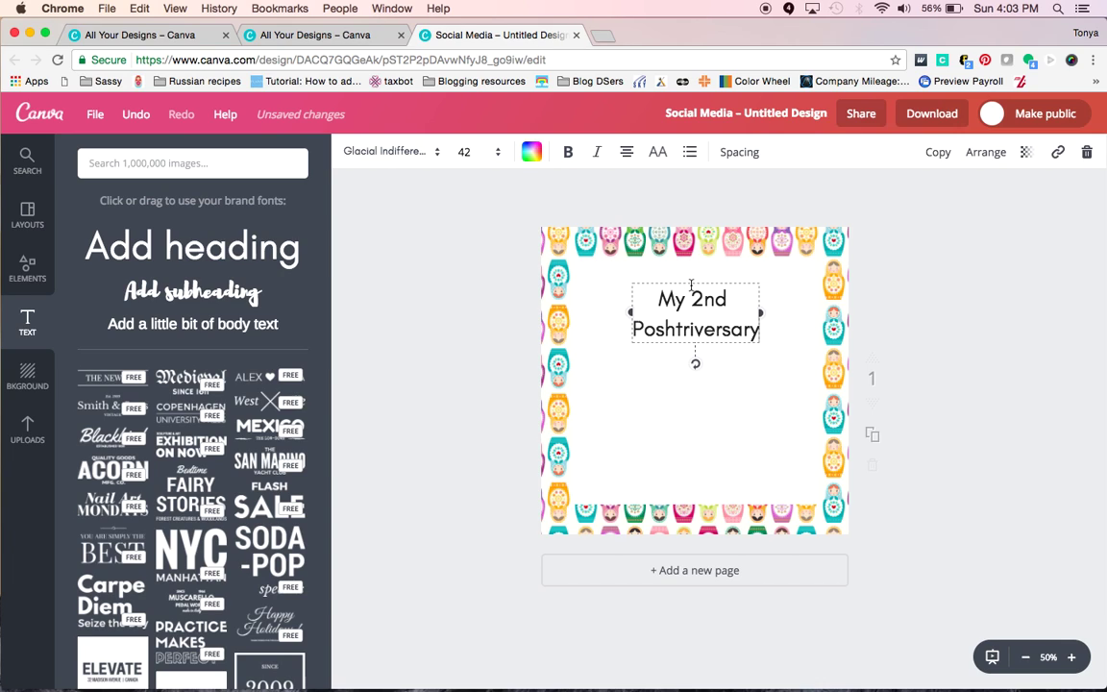
Move the heading up slightly and correct its second word to "Poshtraversary".
left_click_drag(692, 283, 692, 271)
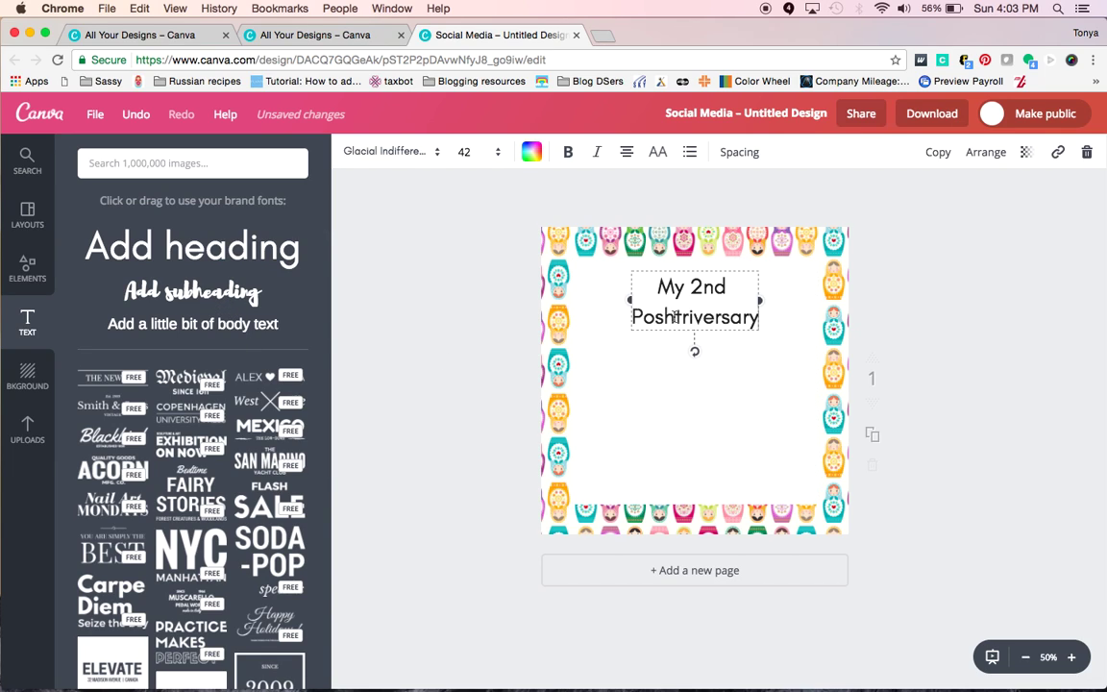
key("BackSpace")
type("a")
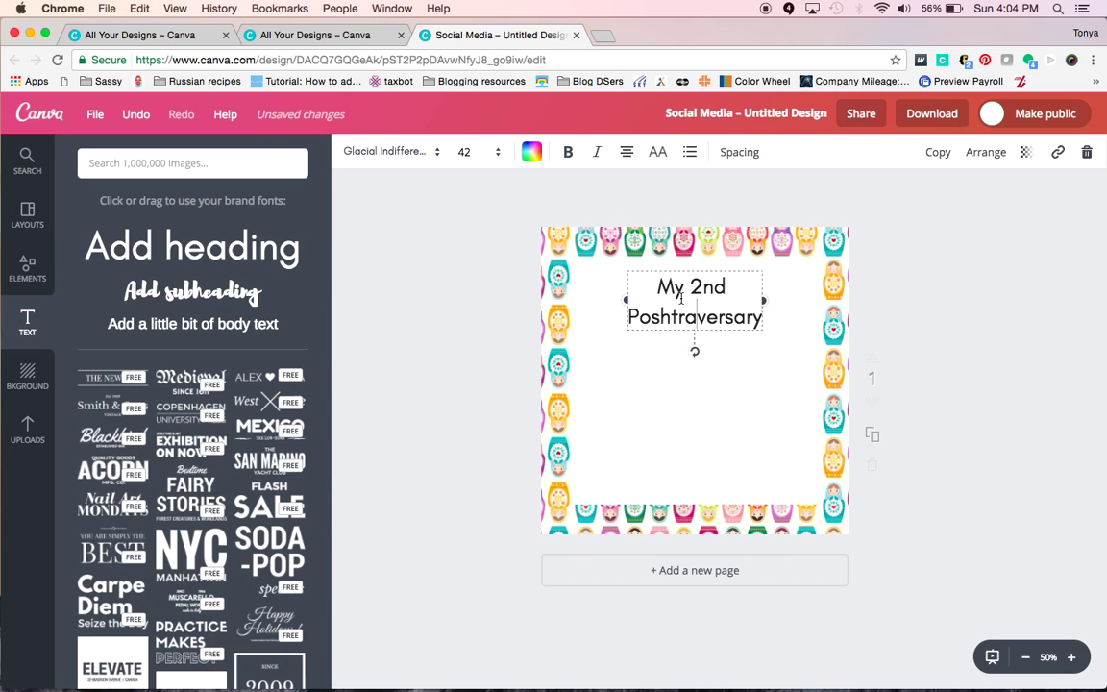
Set the heading's font to Brusher and widen its text box on both sides.
left_click_drag(656, 285, 754, 320)
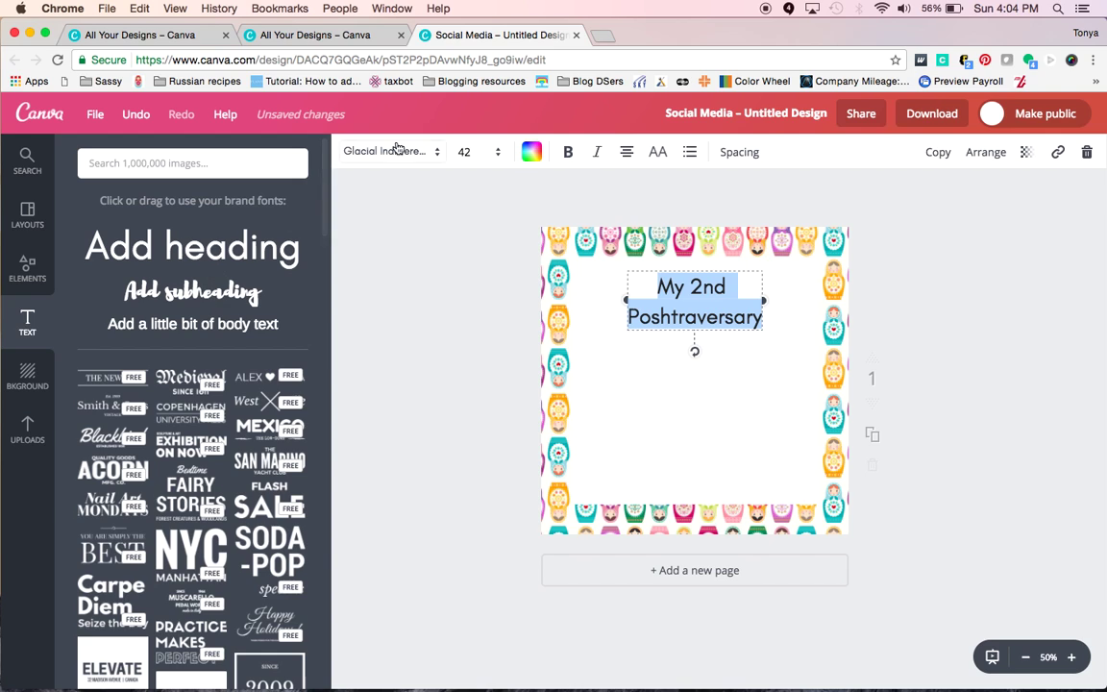
left_click(397, 149)
scroll(430, 309, "up", 5)
scroll(430, 308, "up", 10)
scroll(431, 308, "down", 3)
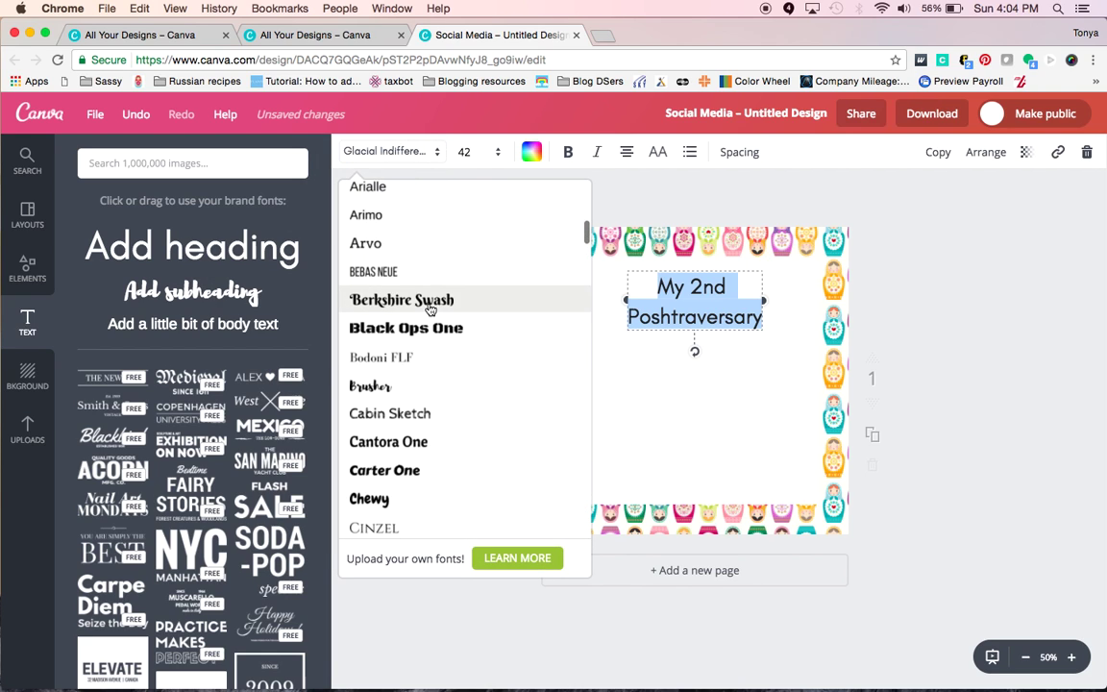
scroll(431, 309, "down", 2)
left_click(430, 321)
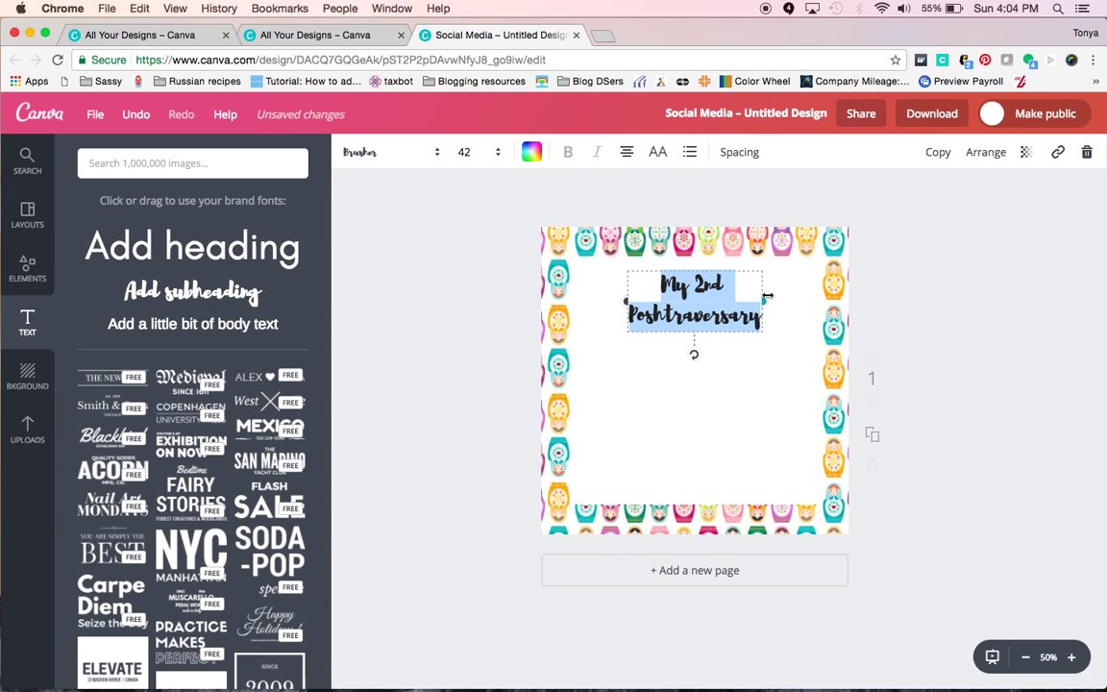
left_click_drag(763, 302, 794, 302)
left_click_drag(625, 305, 597, 302)
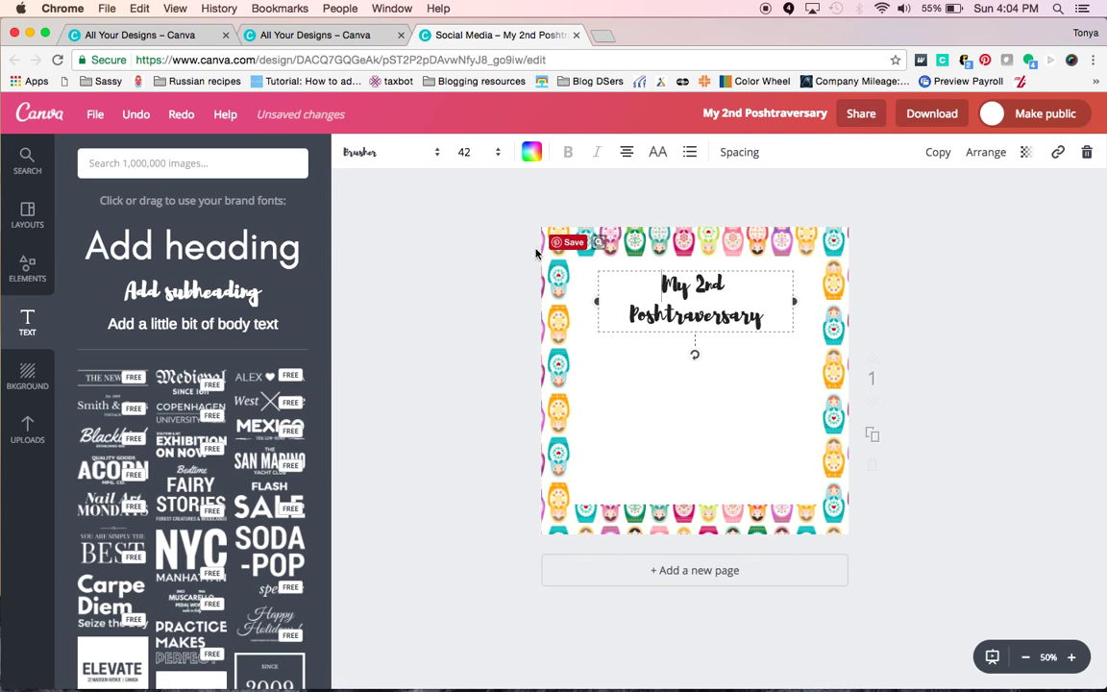
Try the Bebas Neue and Berkshire Swash fonts on the heading, and return it to Brusher.
left_click(437, 155)
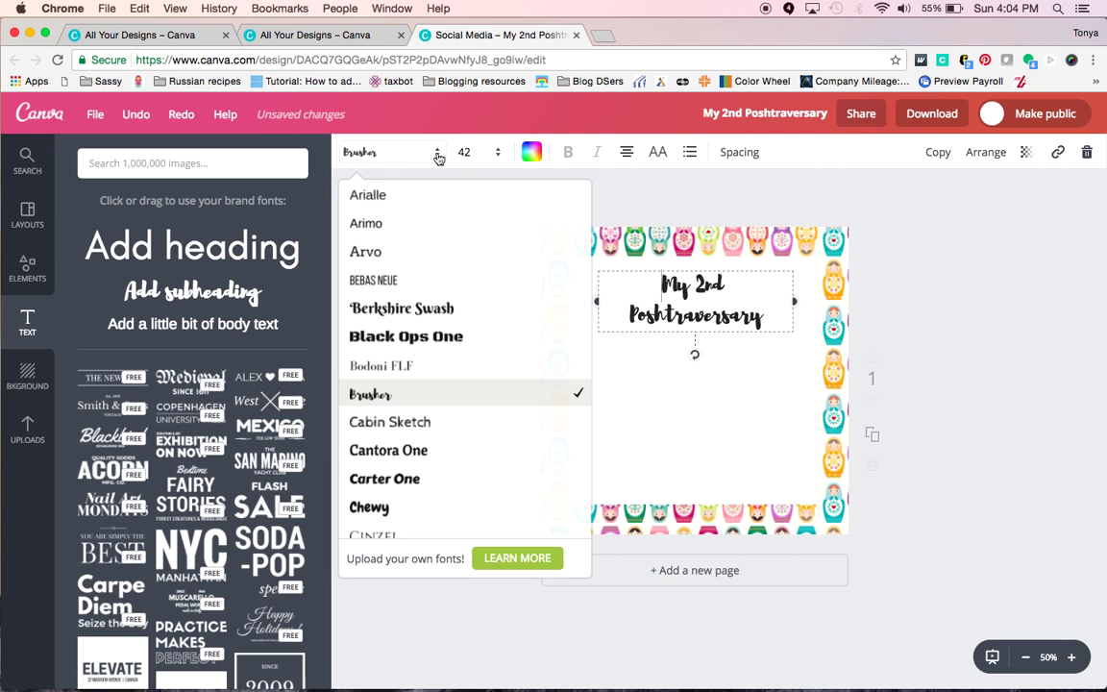
left_click(431, 282)
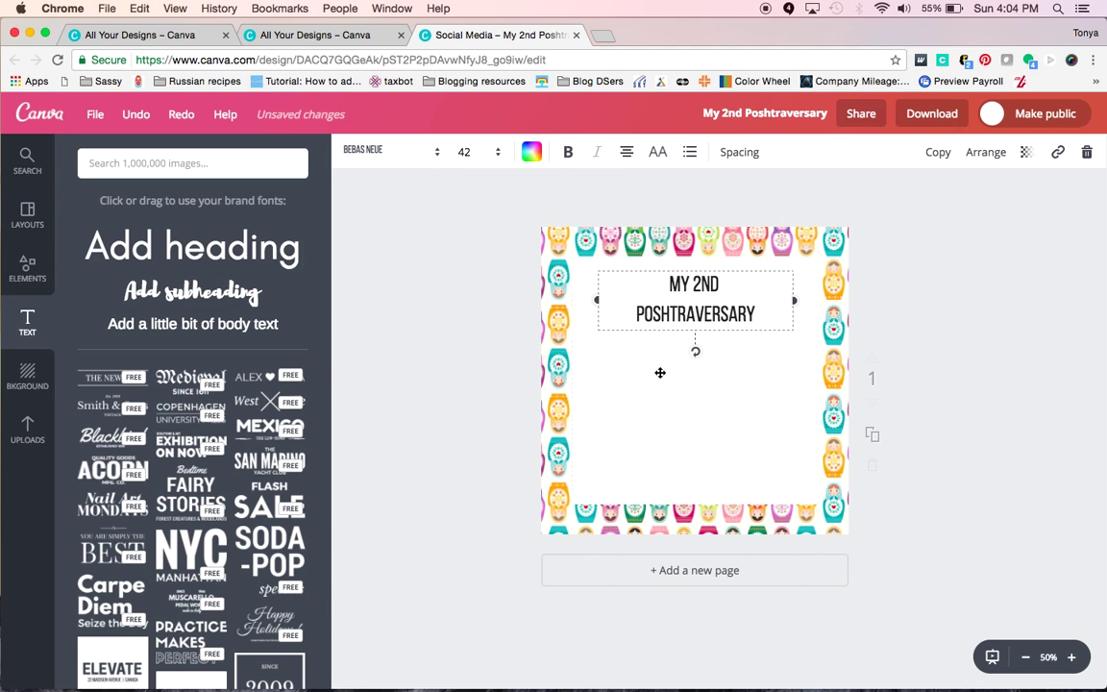
left_click(389, 149)
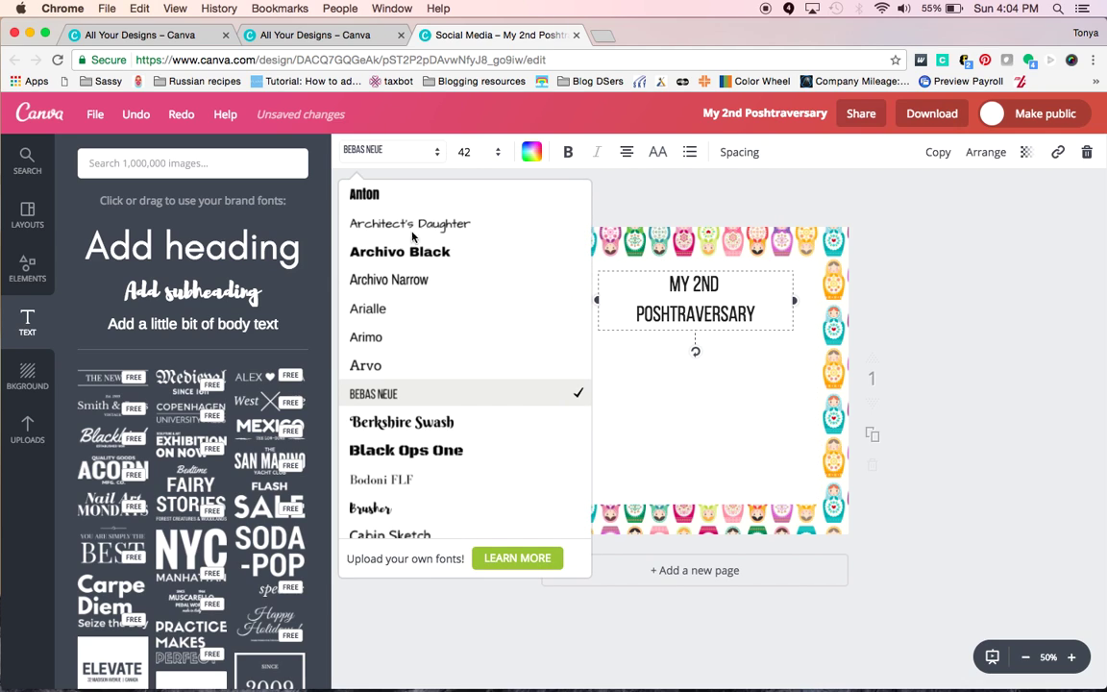
left_click(400, 423)
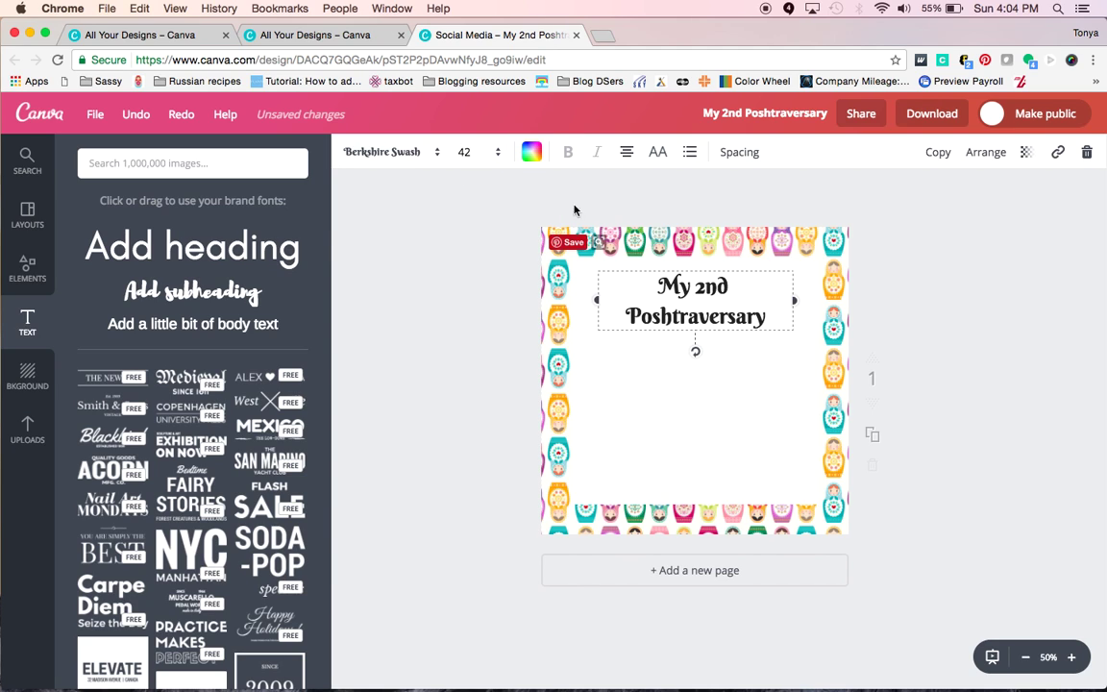
left_click(438, 159)
scroll(420, 264, "up", 1)
scroll(420, 264, "down", 5)
scroll(423, 334, "down", 1)
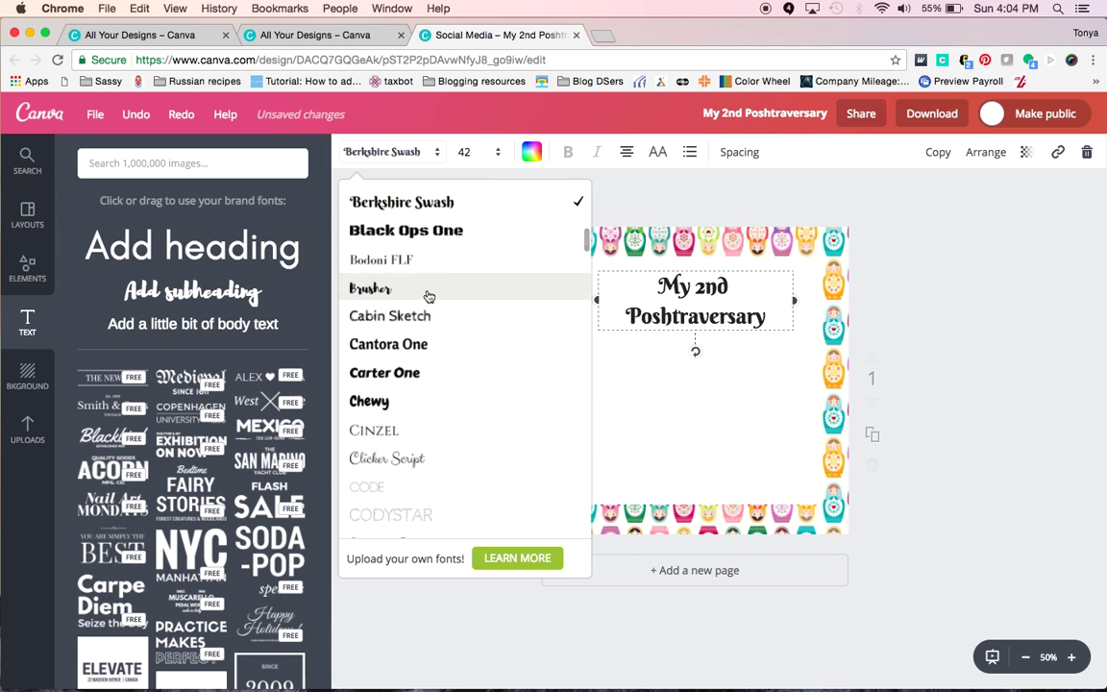
left_click(385, 268)
left_click(763, 383)
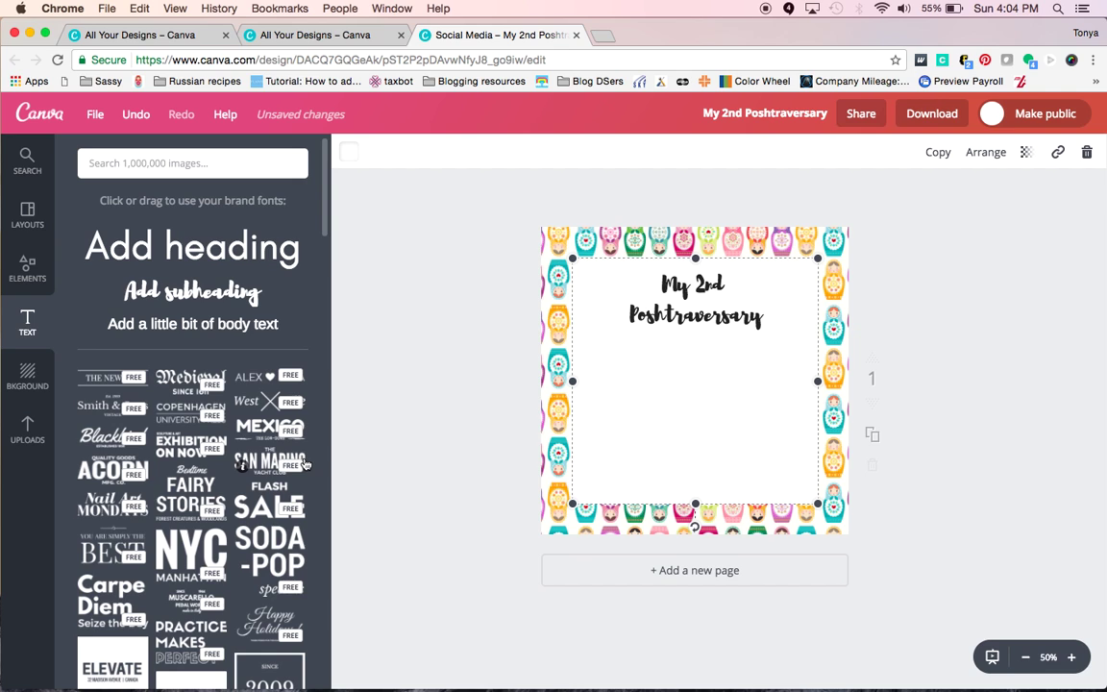
Add the "Practice Makes Perfect" text combination and place it below the heading on the white square.
scroll(221, 528, "down", 3)
scroll(232, 557, "down", 3)
scroll(232, 557, "down", 3)
scroll(211, 512, "up", 4)
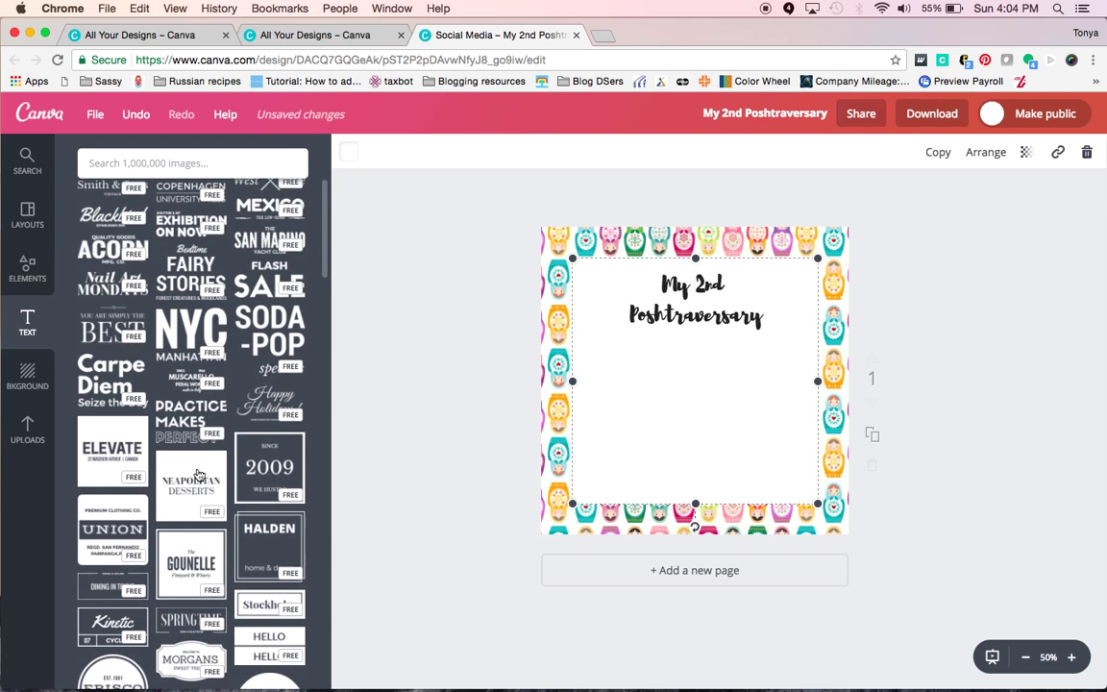
left_click(192, 418)
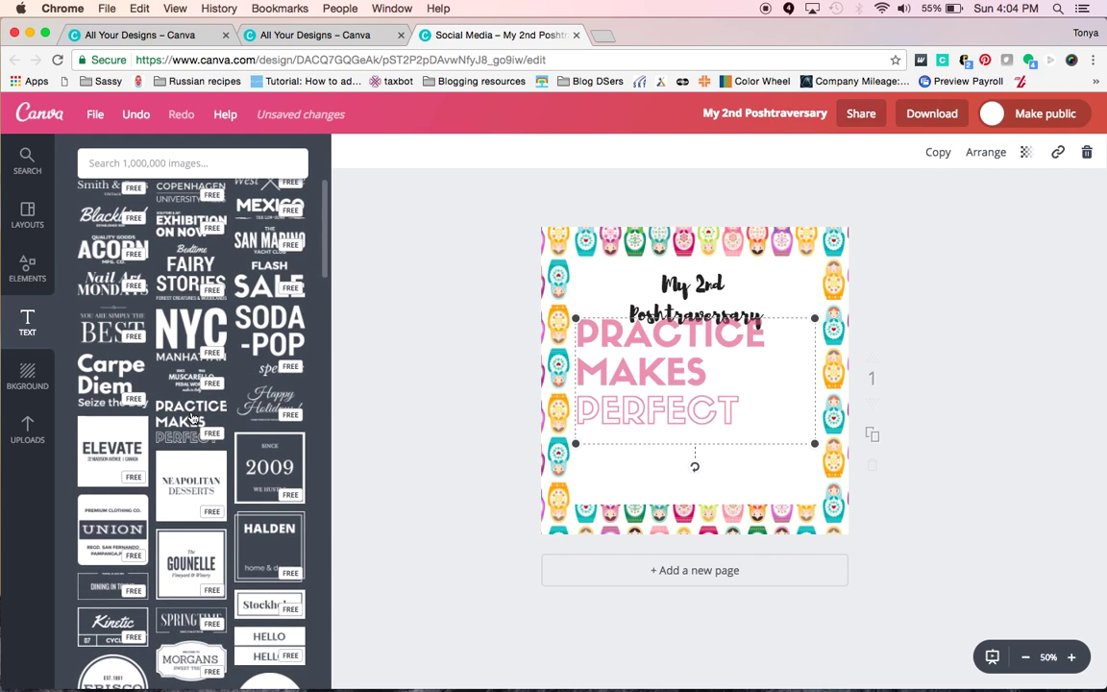
left_click_drag(640, 356, 646, 383)
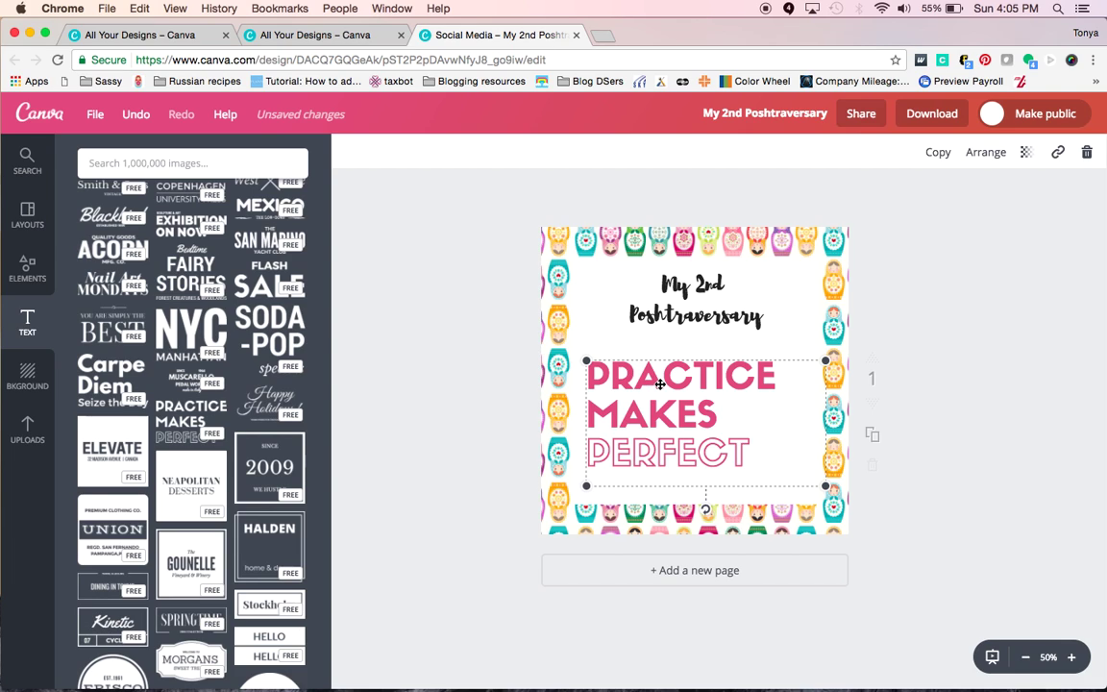
Replace the word "PRACTICE" in the pink text combination with "BUY THREE".
left_click(672, 377)
left_click(672, 415)
left_click(753, 363)
left_click(769, 377)
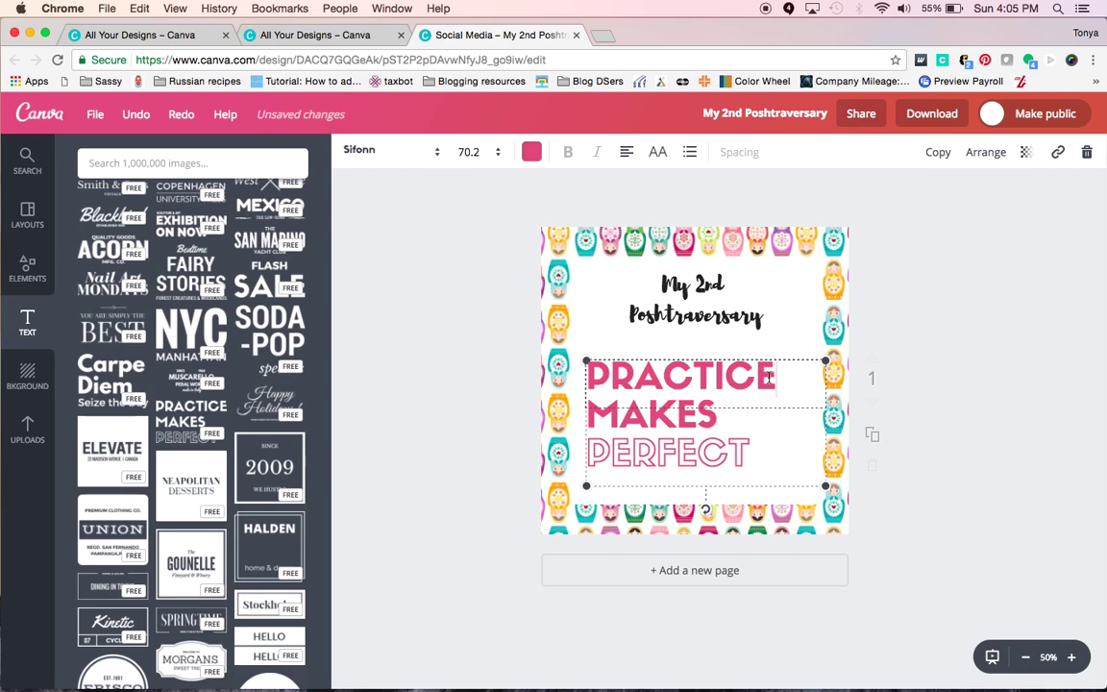
key("BackSpace")
key("BackSpace")
key("BackSpace")
key("BackSpace")
key("BackSpace")
key("BackSpace")
key("BackSpace")
key("BackSpace")
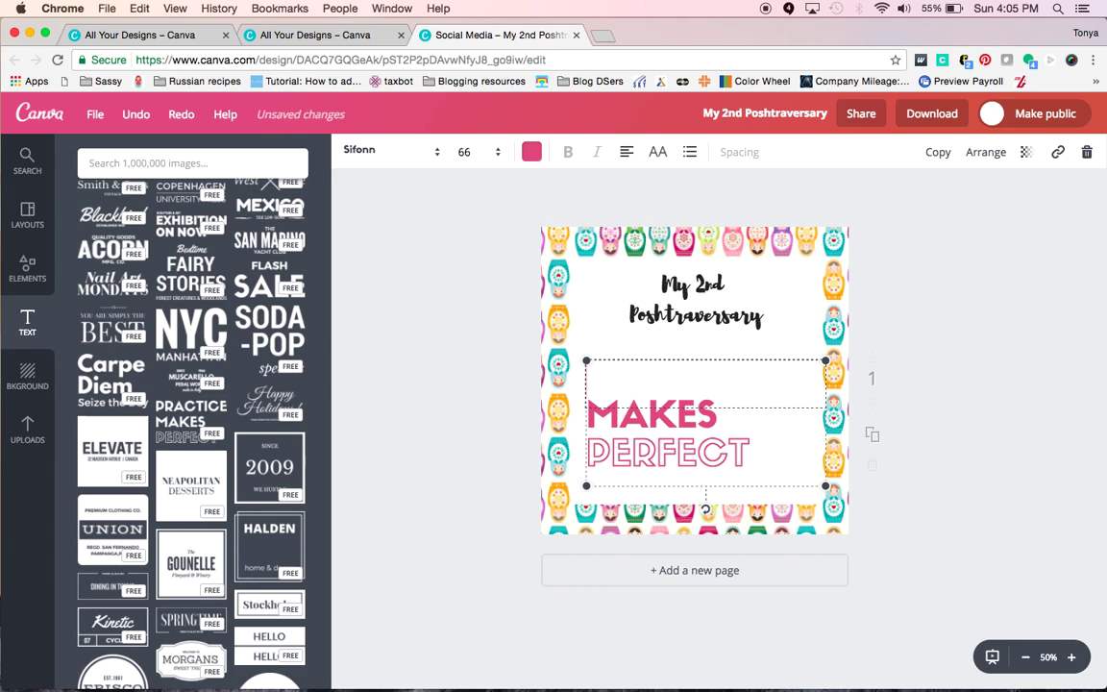
type("buy")
key("BackSpace")
key("BackSpace")
key("BackSpace")
type("BUY")
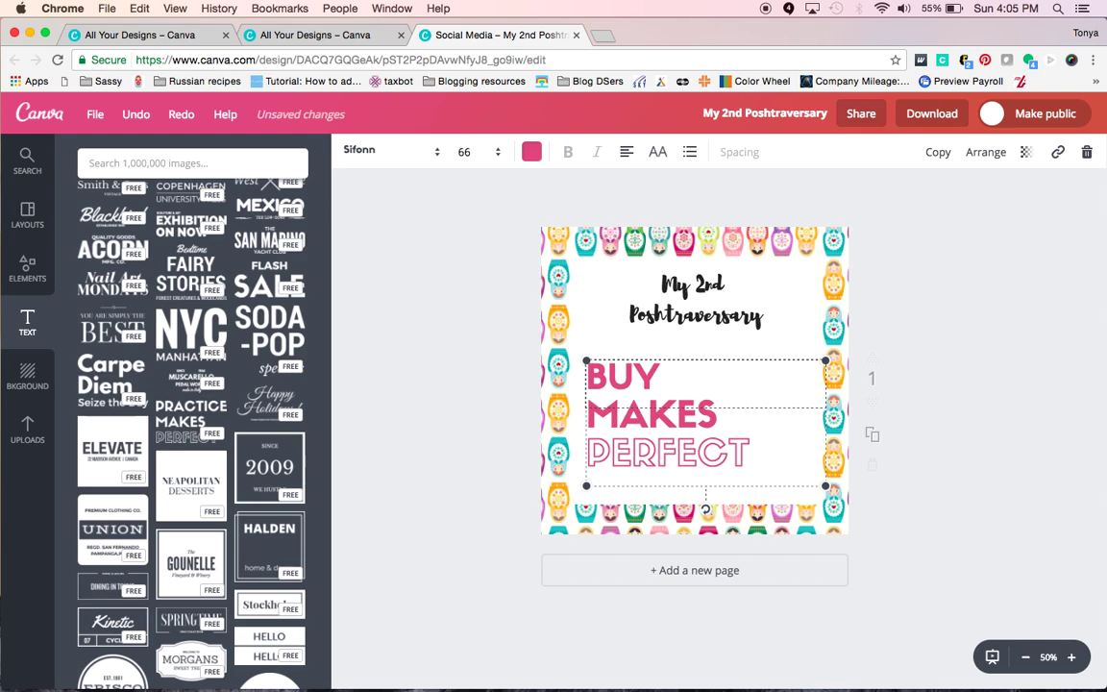
type(" THREE")
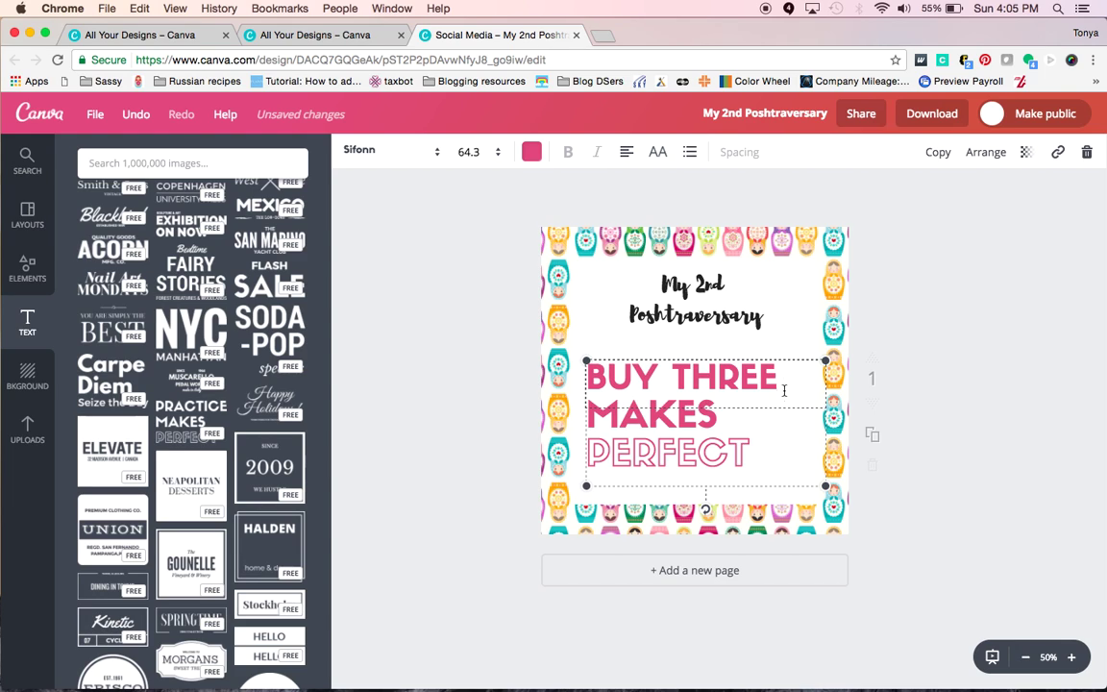
Replace the word "MAKES" in the pink text combination with "GET ONE".
left_click(718, 411)
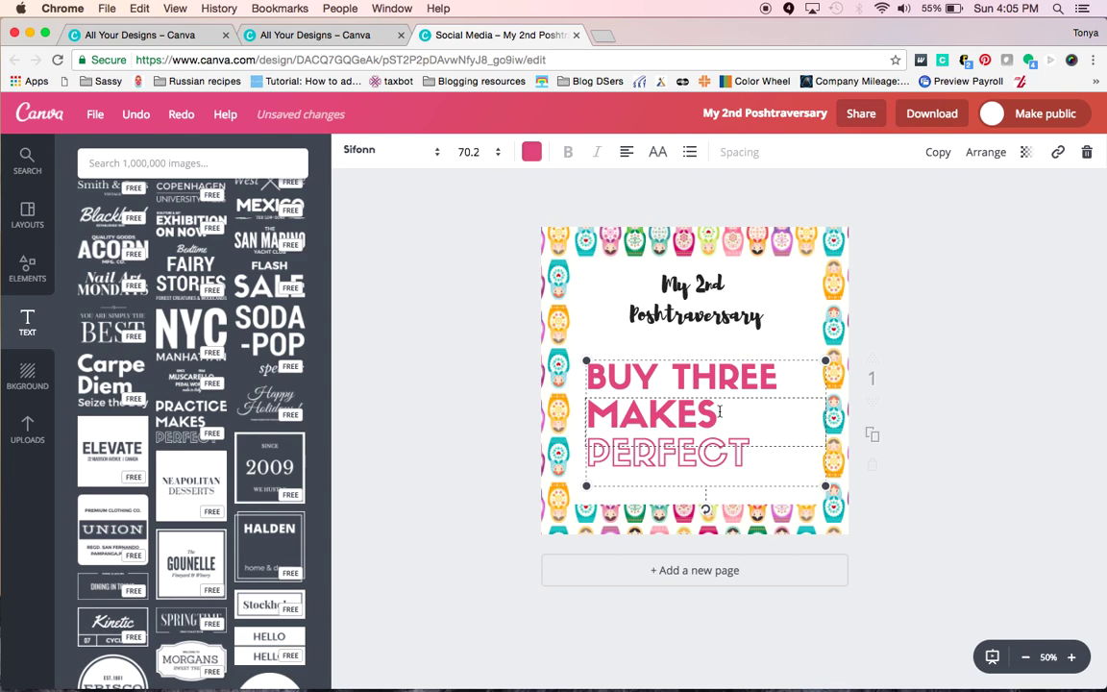
left_click_drag(718, 411, 580, 413)
type("GET ONE")
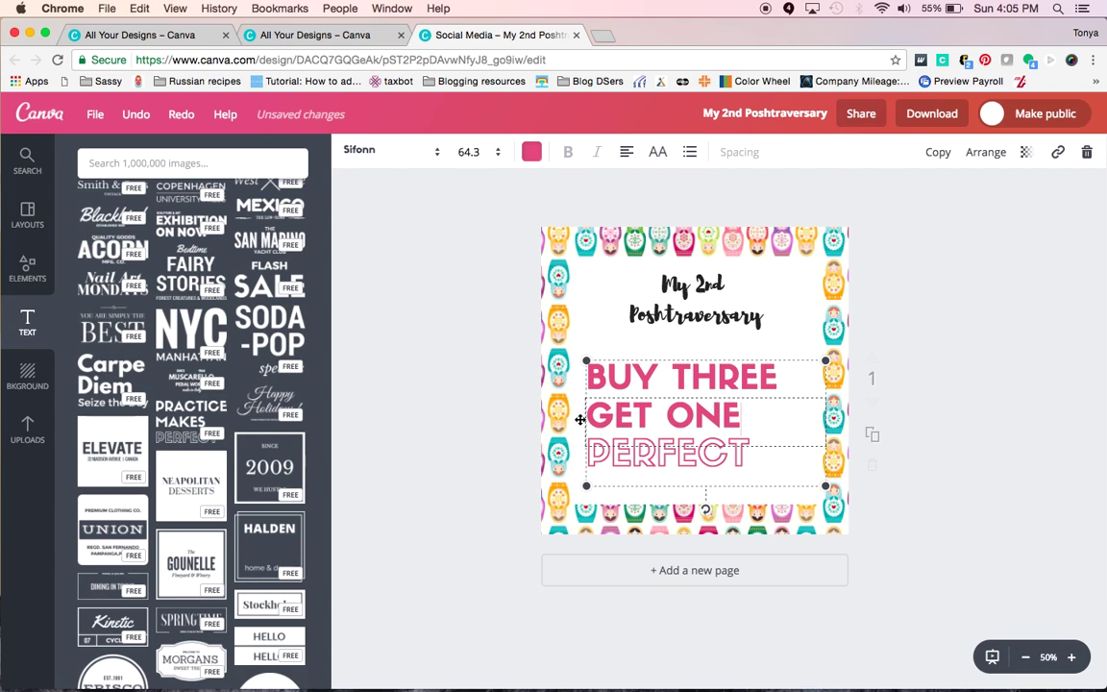
Replace the outlined word "PERFECT" in the pink text combination with "FREE".
double_click(663, 452)
type("GRE")
key("BackSpace")
key("BackSpace")
key("BackSpace")
type("FREE")
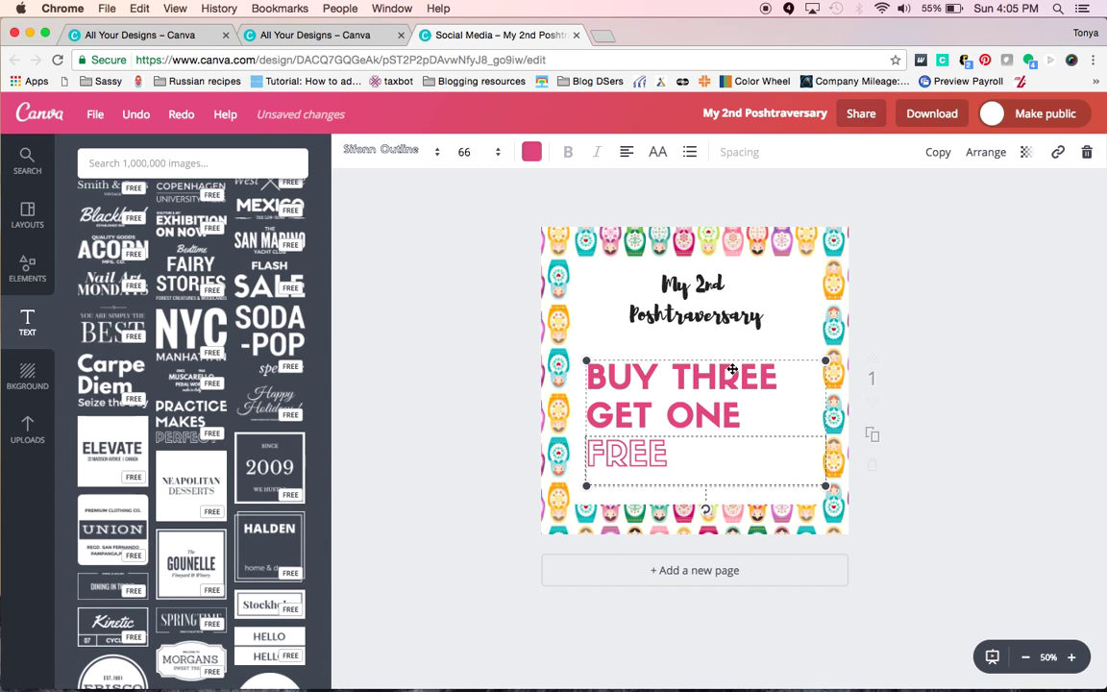
Shift the pink promotional text block slightly up and to the right beneath the heading.
left_click_drag(732, 369, 728, 292)
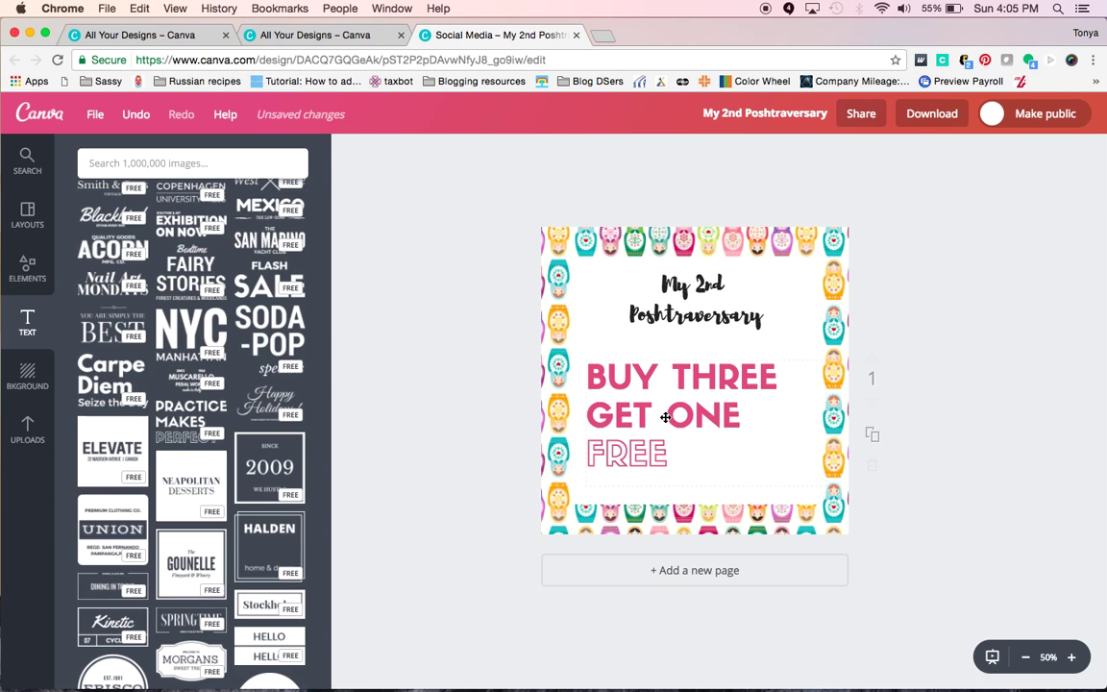
triple_click(666, 417)
key("Escape")
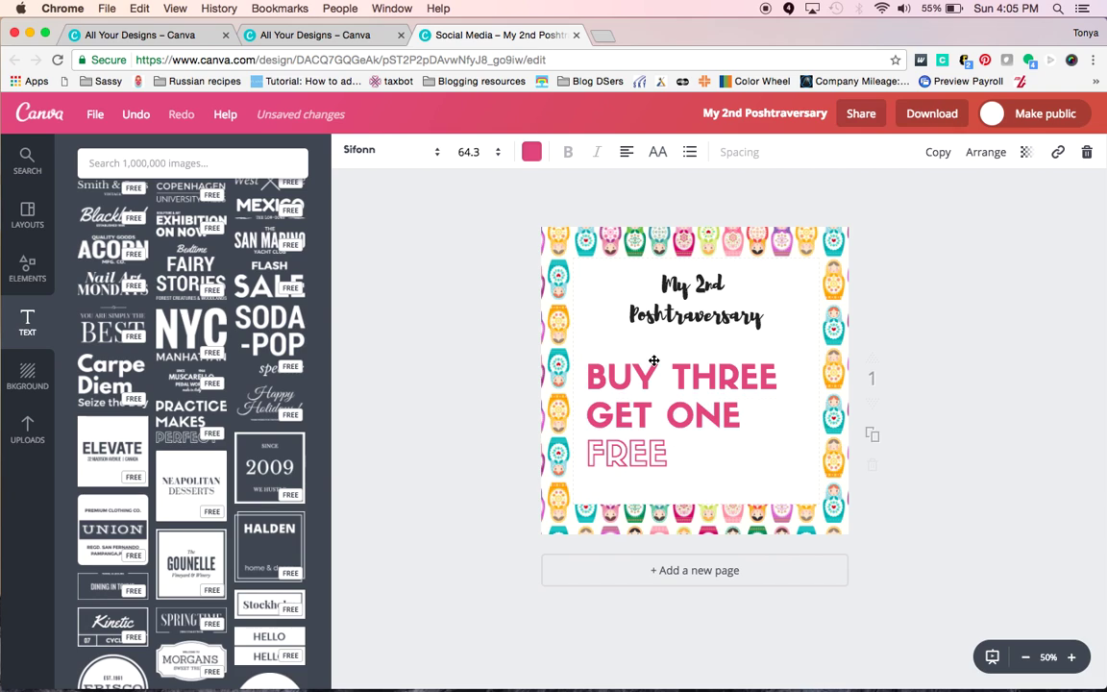
key("Escape")
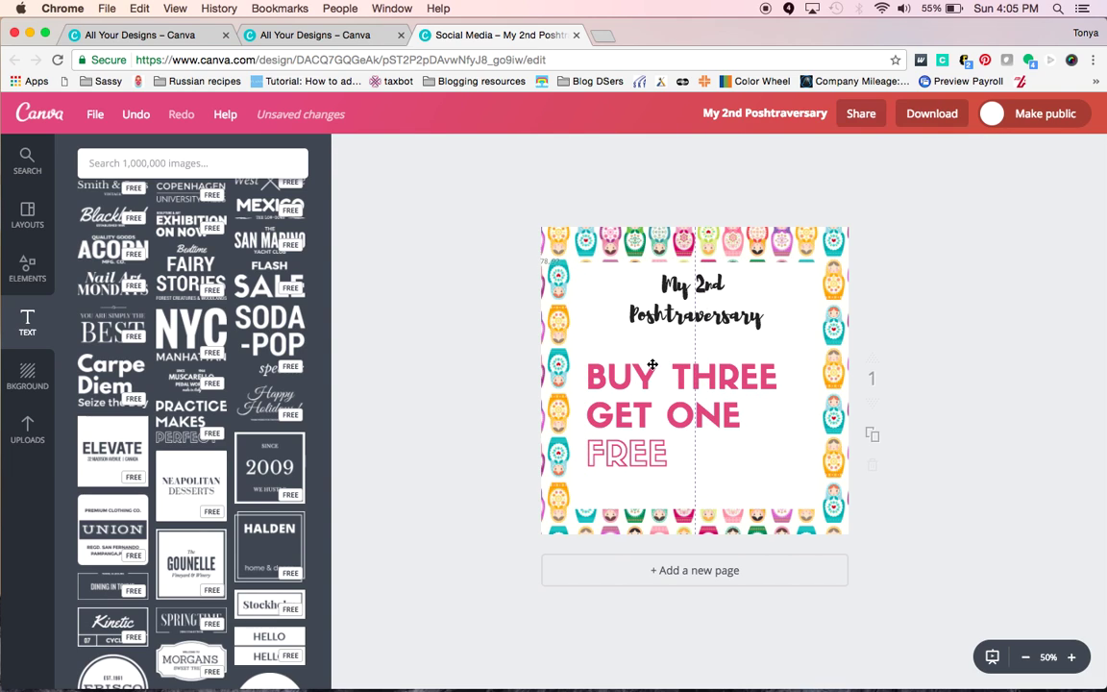
triple_click(654, 367)
left_click_drag(649, 361, 673, 355)
Try center alignment on the "BUY THREE" line, and return it to left alignment.
triple_click(676, 369)
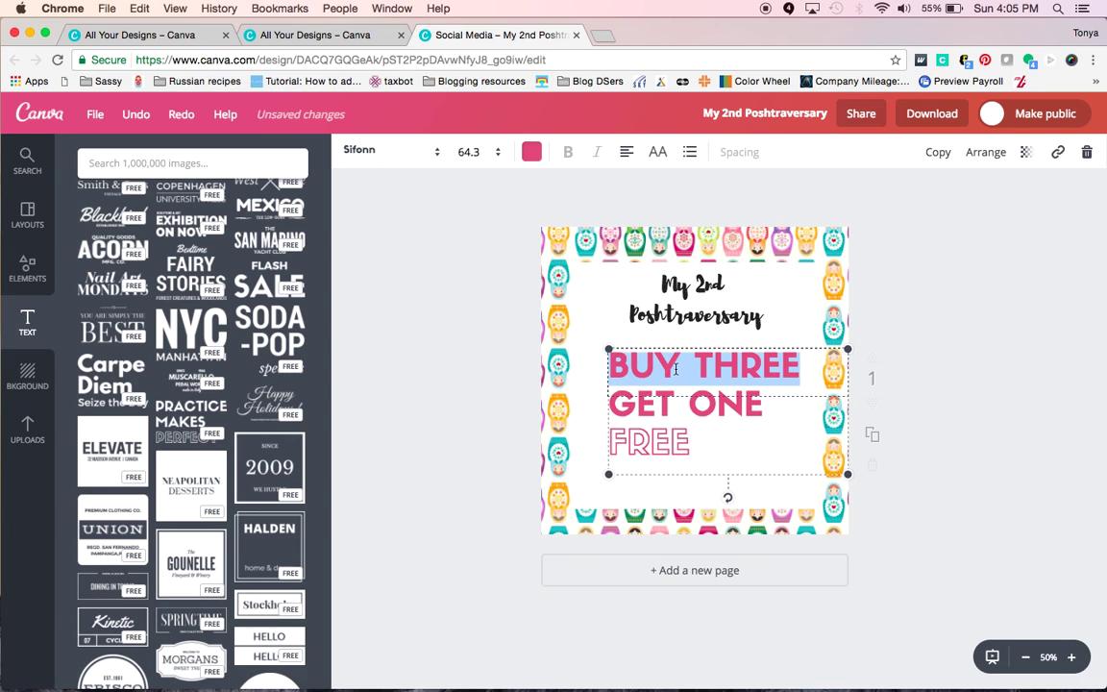
left_click(626, 152)
left_click(660, 198)
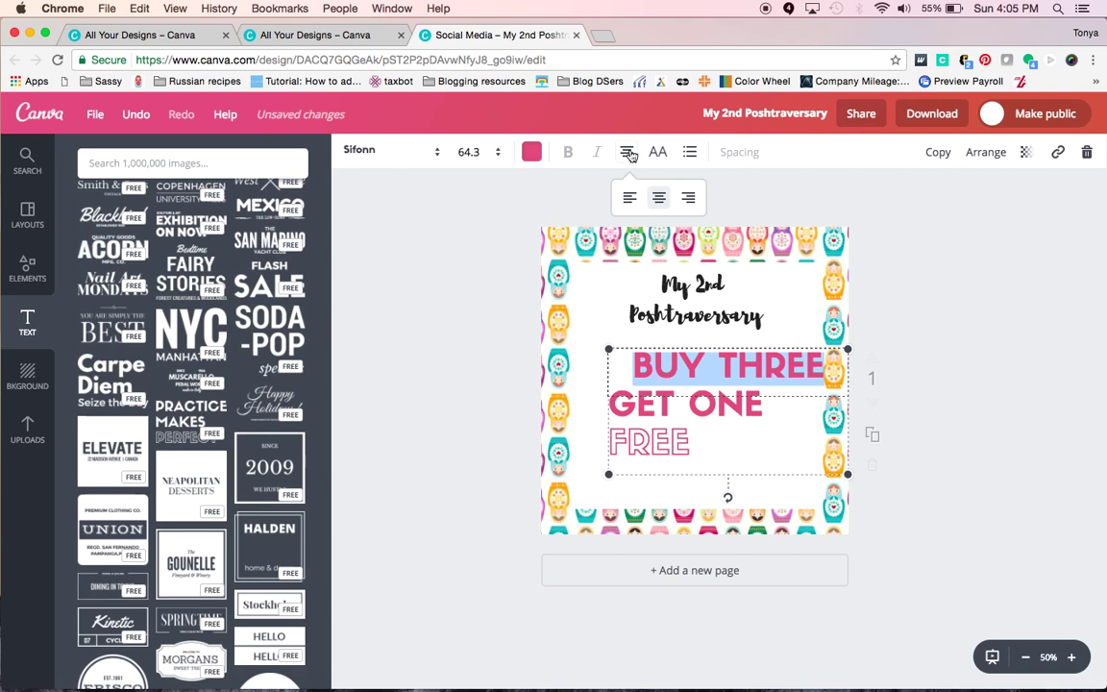
left_click(630, 197)
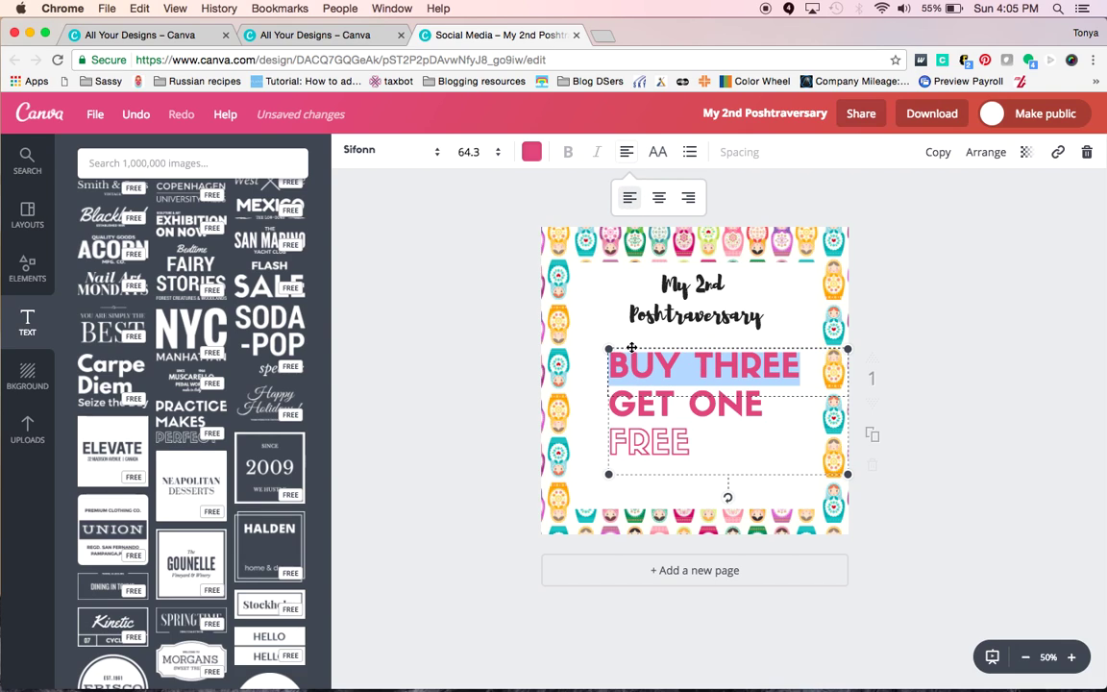
Nudge the pink promotional text block back to the left within the white square.
key("Escape")
left_click_drag(618, 350, 639, 422)
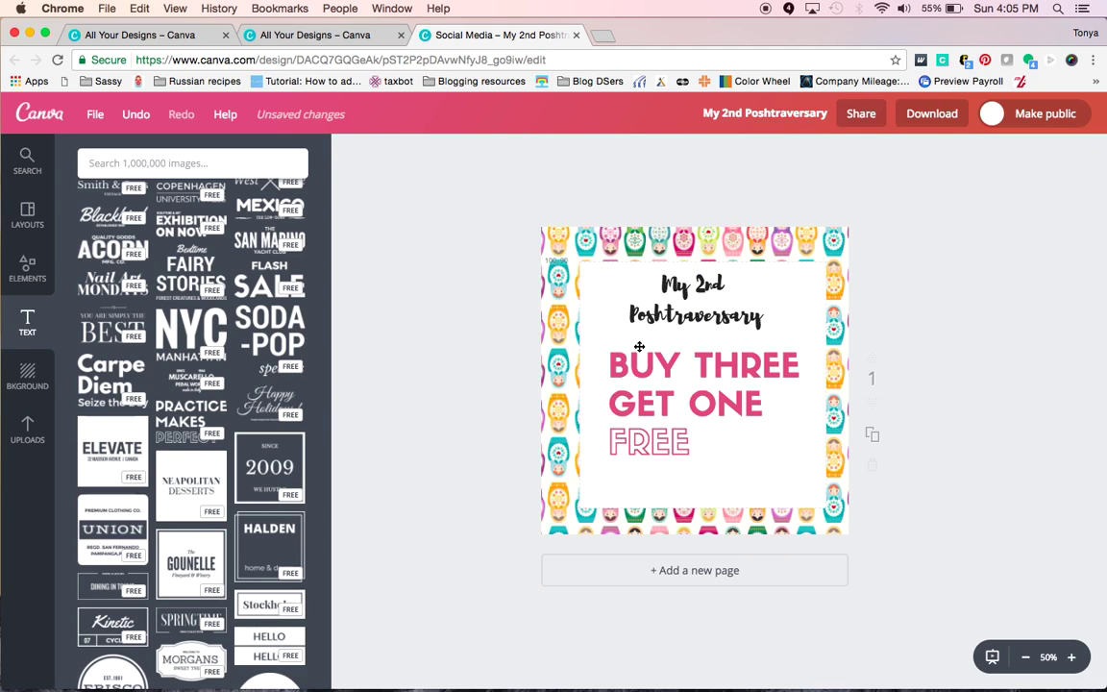
left_click(639, 422)
left_click_drag(639, 422, 622, 357)
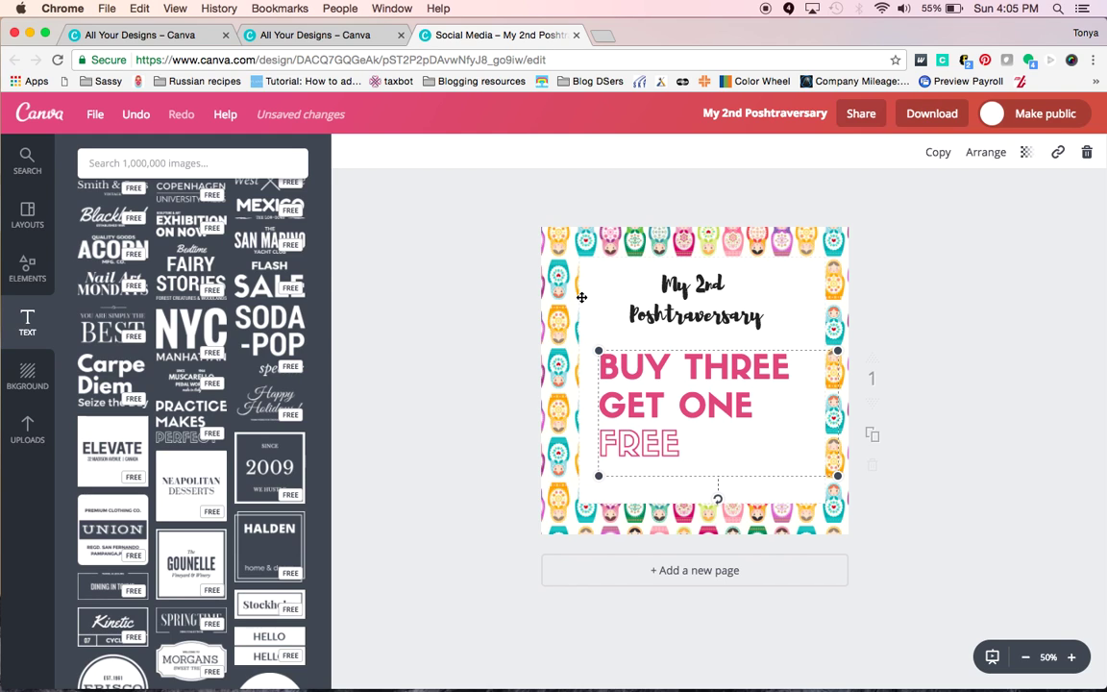
Add the round pink Perfectly Posh Independent Consultant logo from the uploaded images to the white square's lower-right corner.
left_click(27, 429)
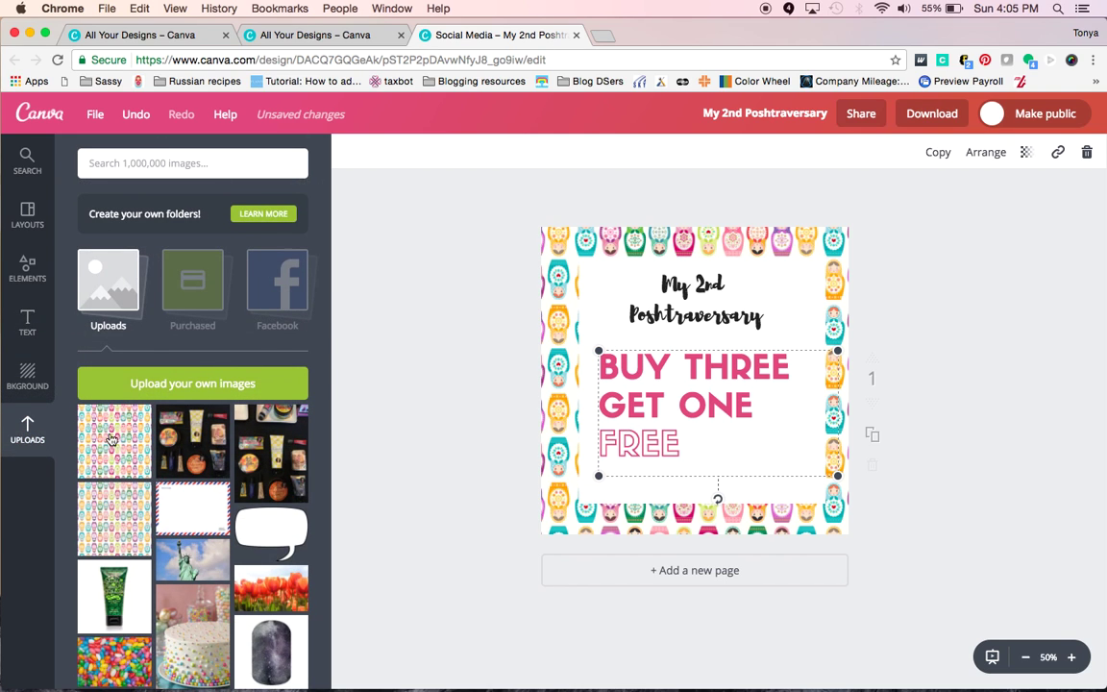
scroll(210, 555, "down", 5)
scroll(210, 555, "down", 10)
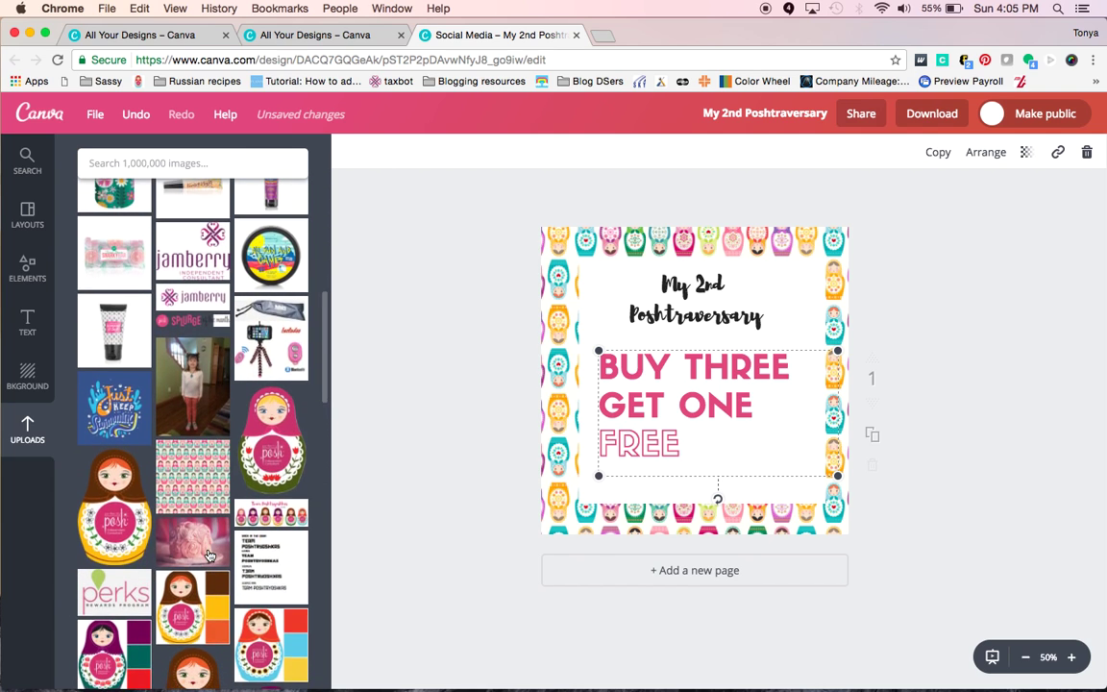
scroll(209, 555, "down", 15)
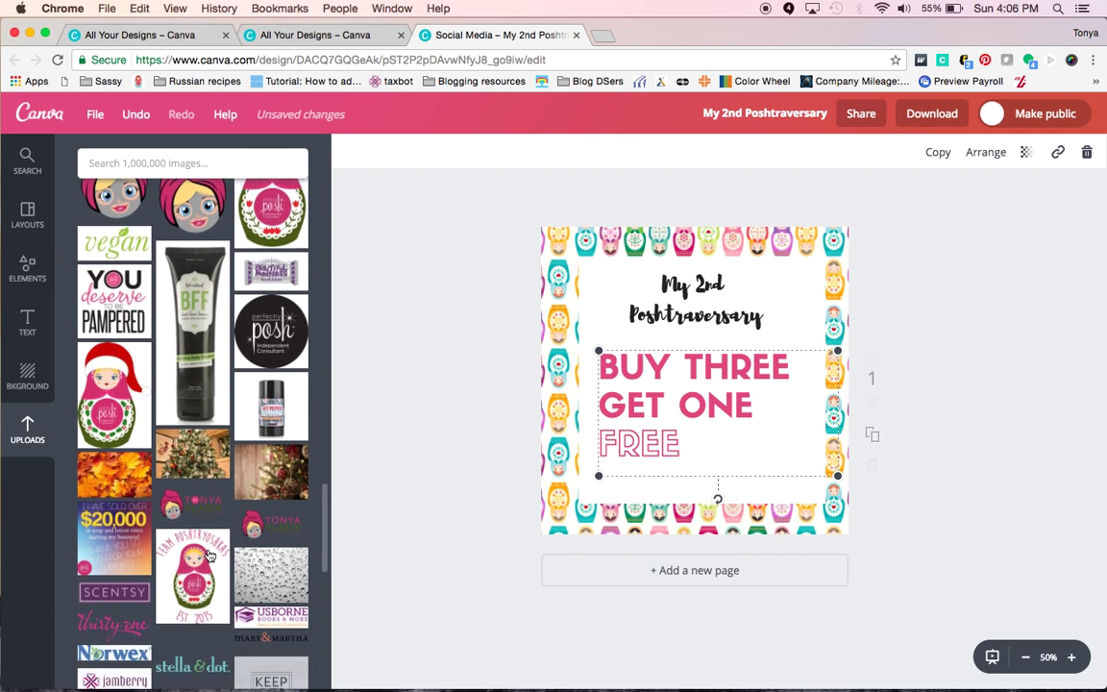
scroll(209, 556, "down", 2)
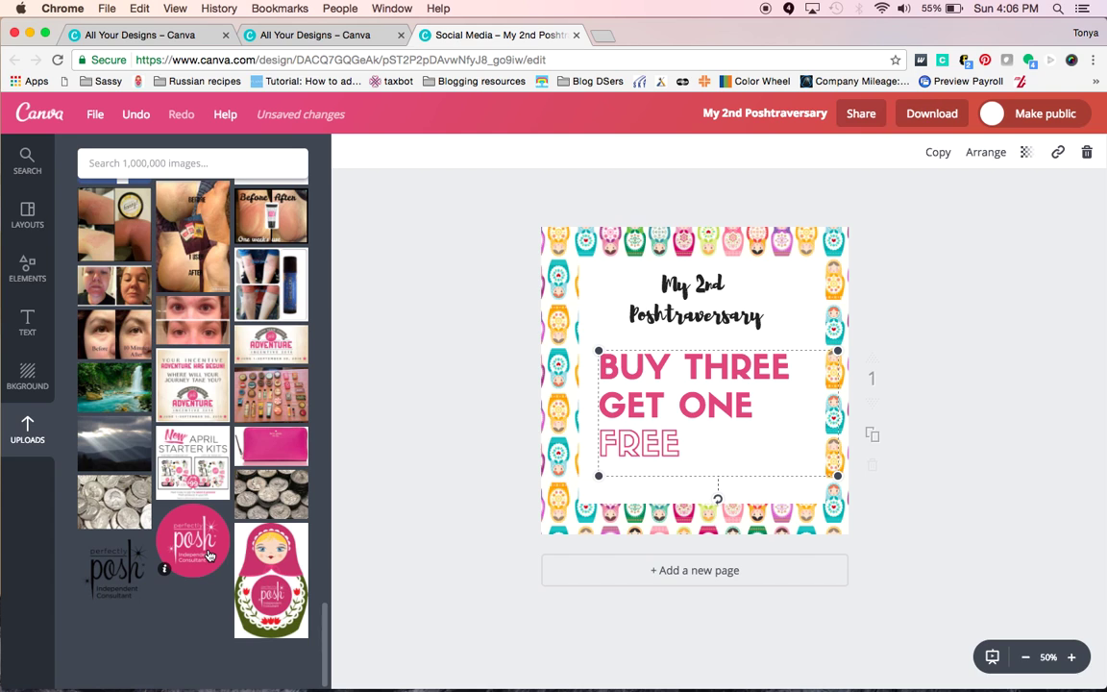
left_click_drag(208, 555, 703, 382)
left_click_drag(856, 235, 811, 453)
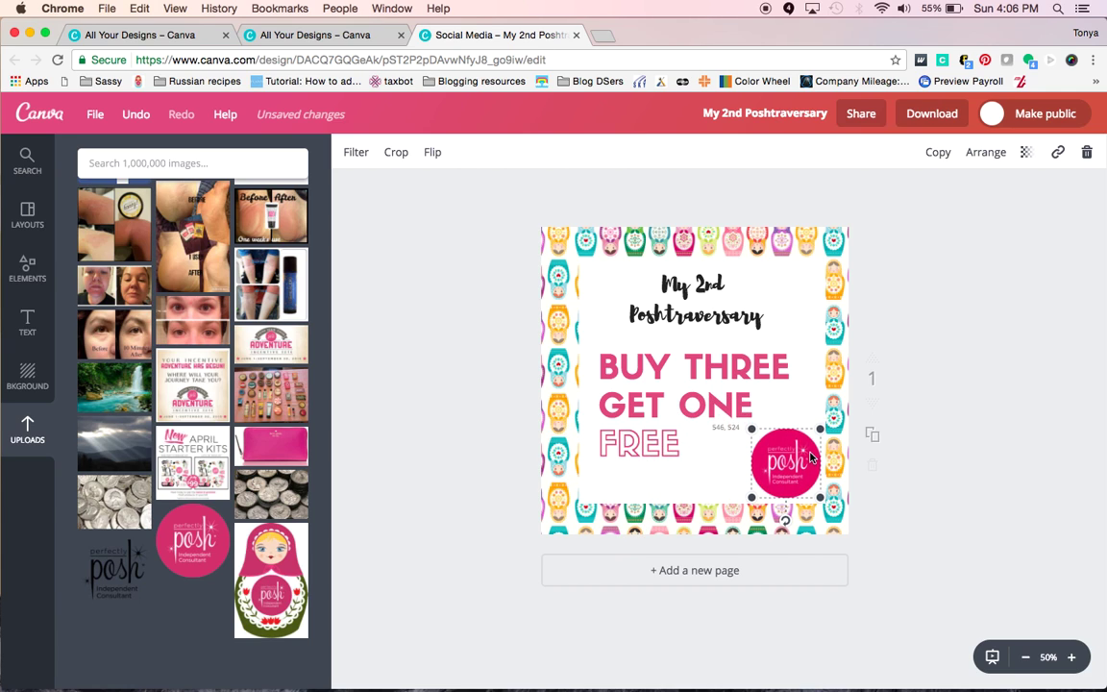
Realign the white square over the matryoshka pattern and nudge the round logo slightly left.
left_click(940, 298)
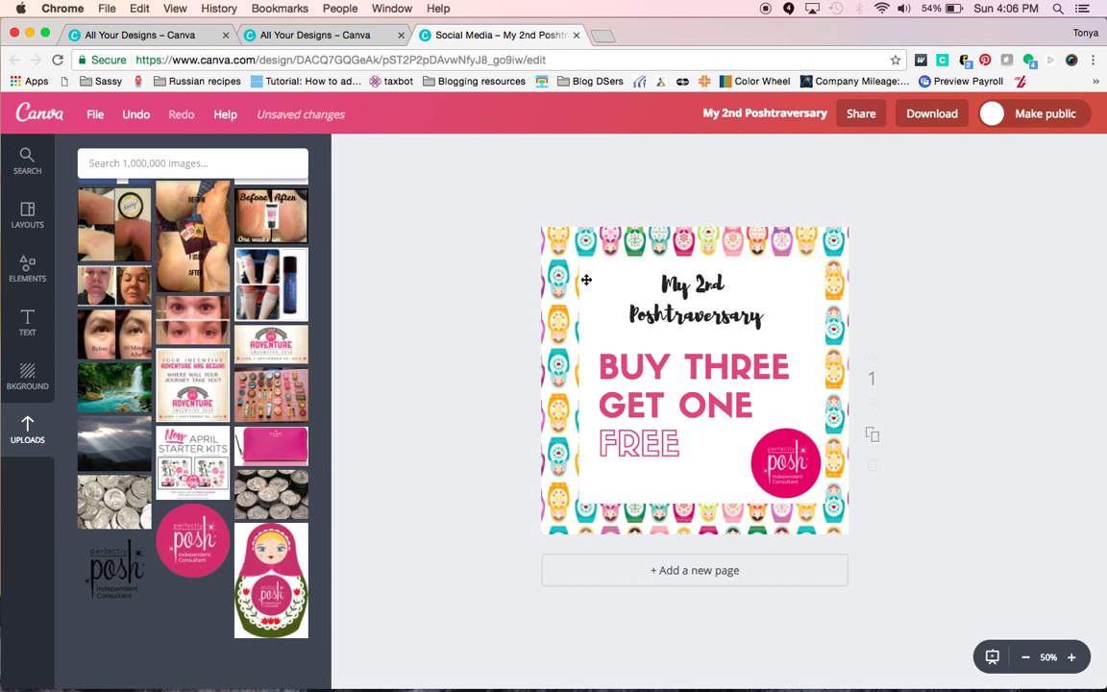
left_click_drag(585, 281, 582, 282)
left_click_drag(791, 448, 788, 452)
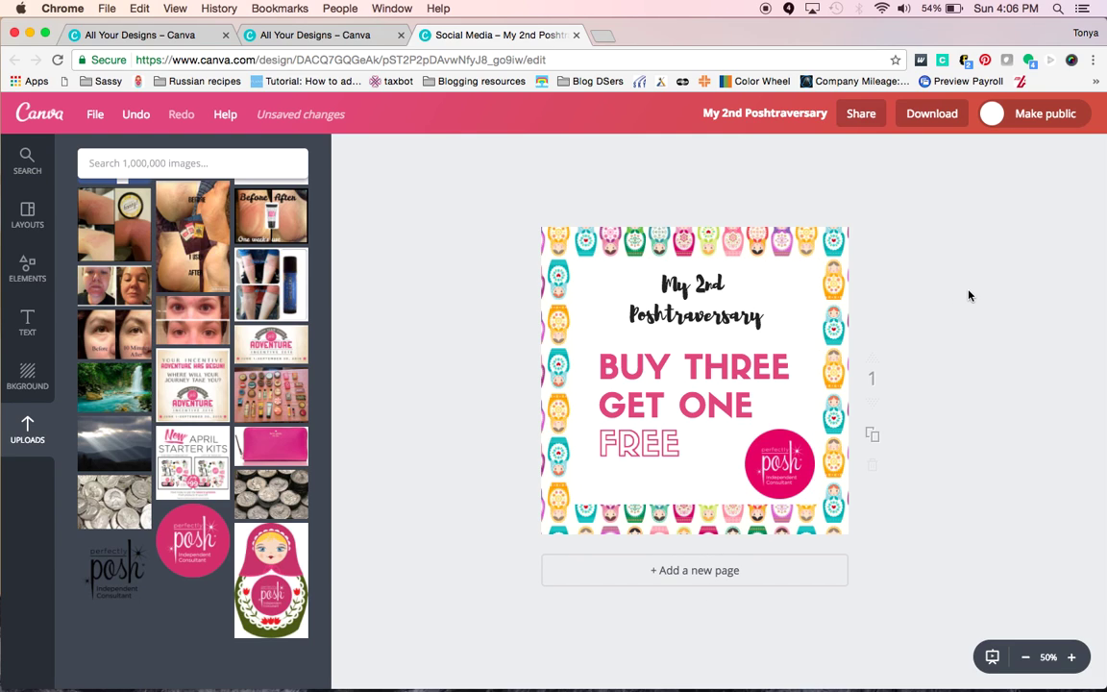
Color the whole "My 2nd Poshtraversary" heading with the default palette's purple.
left_click(672, 301)
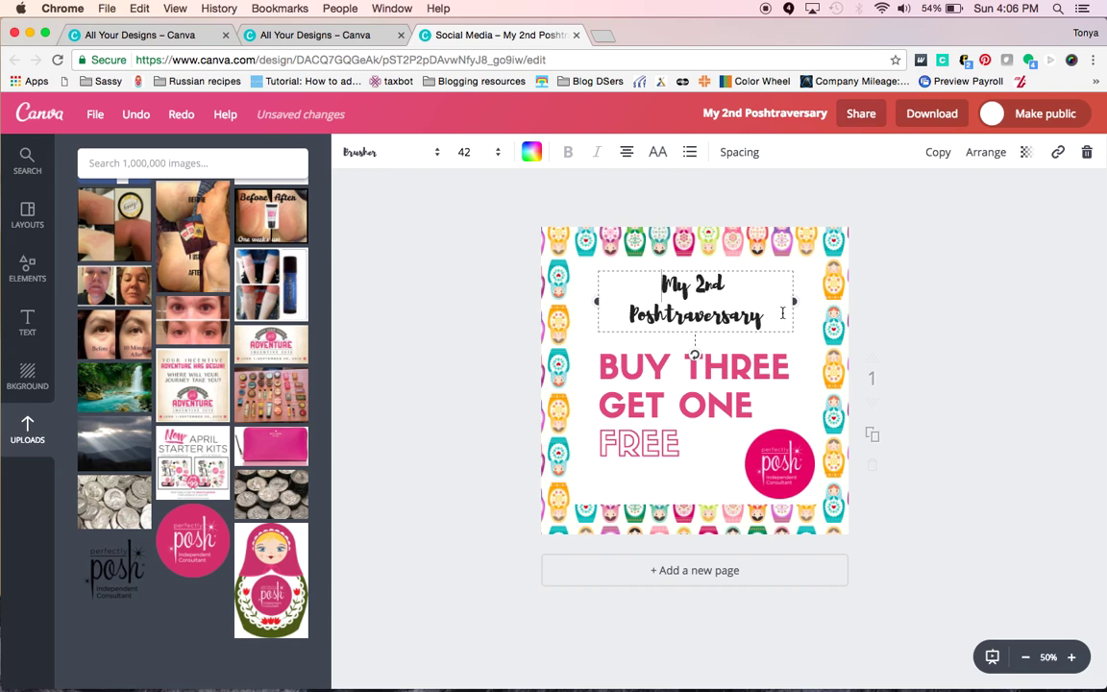
left_click_drag(771, 318, 658, 278)
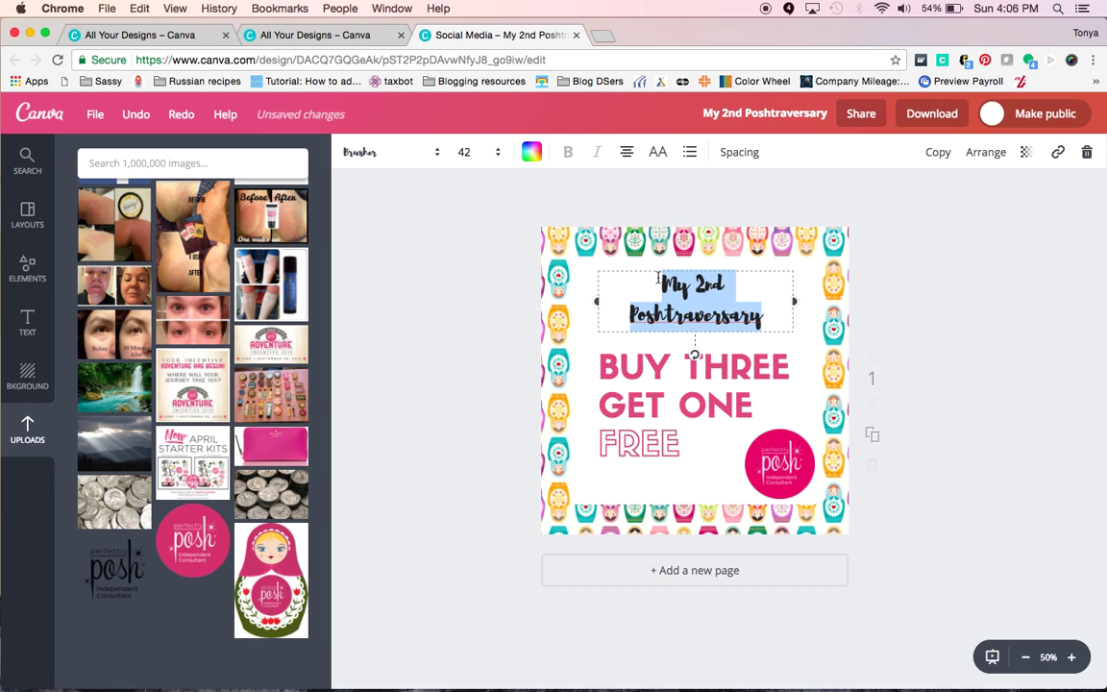
left_click(531, 152)
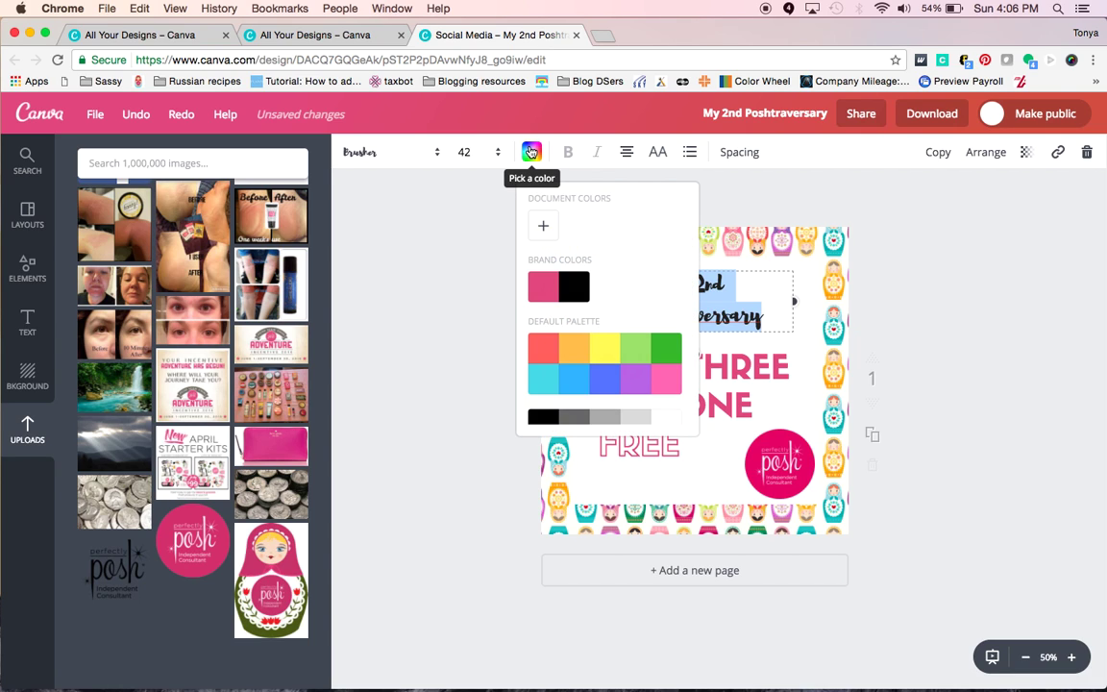
left_click(638, 383)
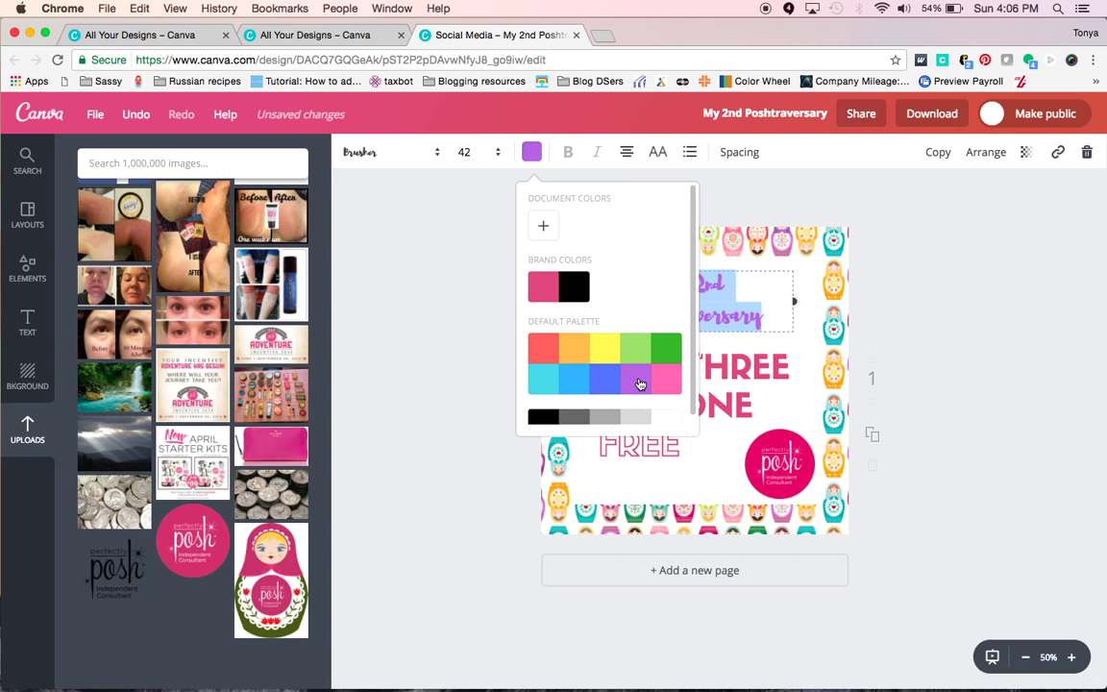
left_click(902, 281)
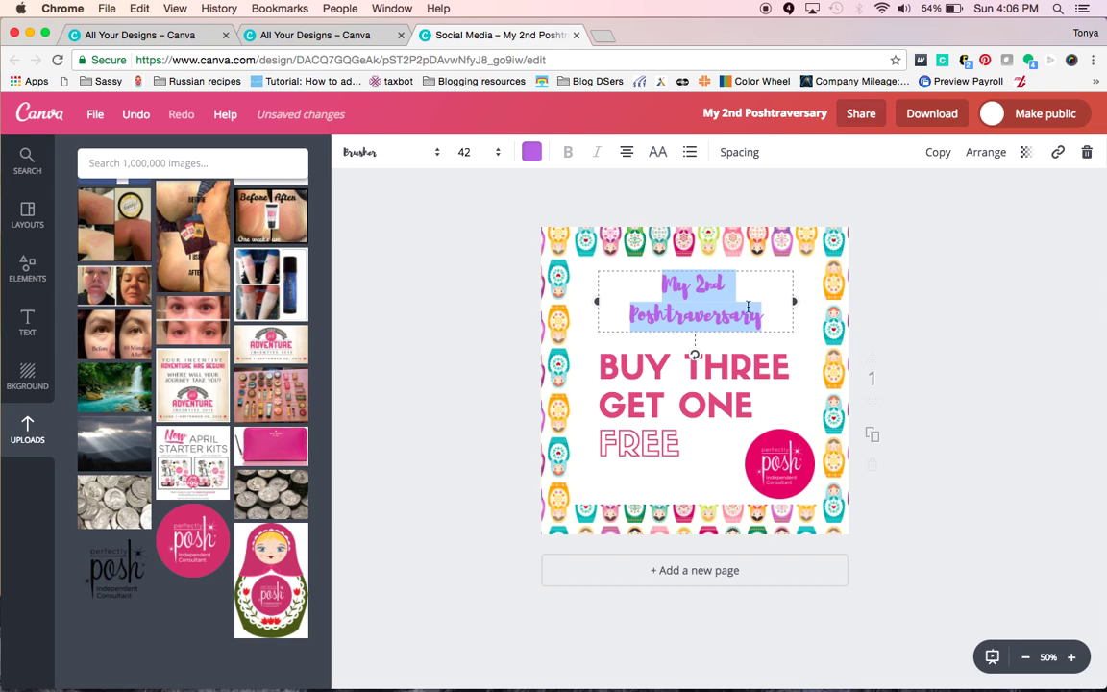
Give the whole "My 2nd Poshtraversary" heading a custom document color in a darker shade of its purple.
left_click(794, 366)
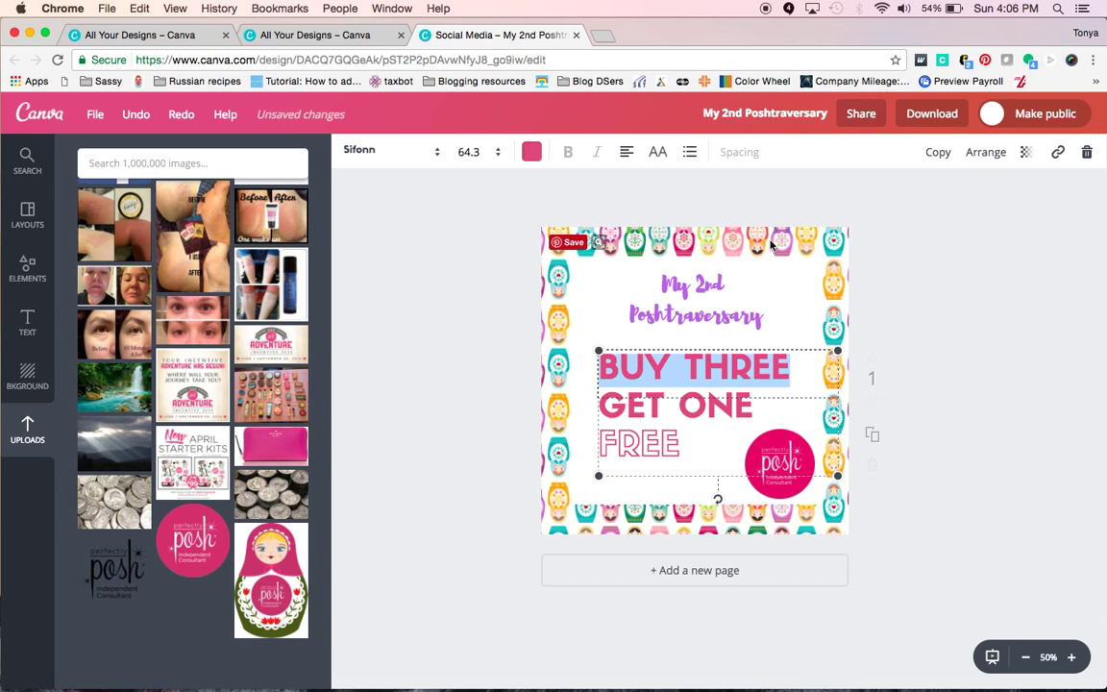
double_click(709, 313)
left_click(690, 285)
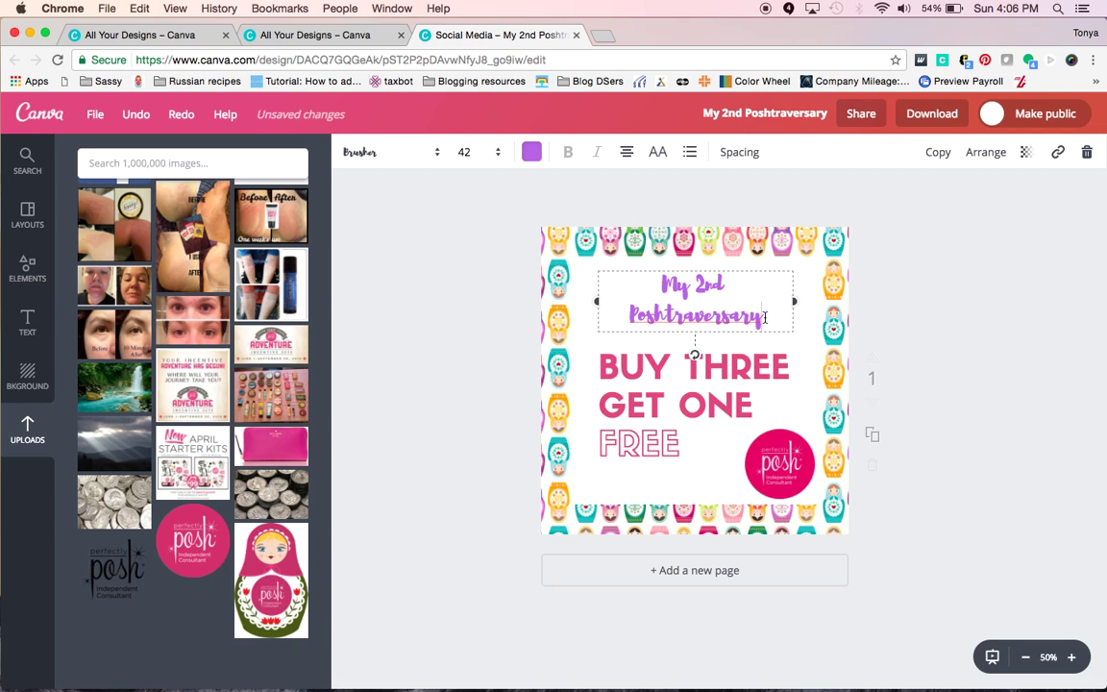
key("ctrl+a")
left_click(531, 152)
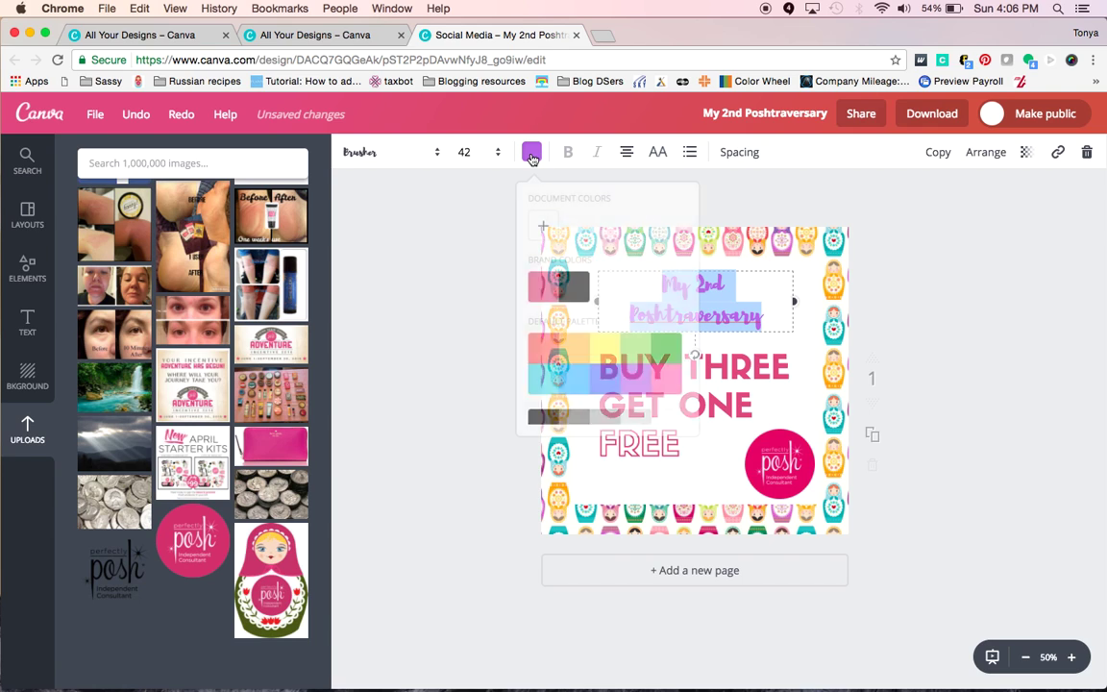
left_click(542, 227)
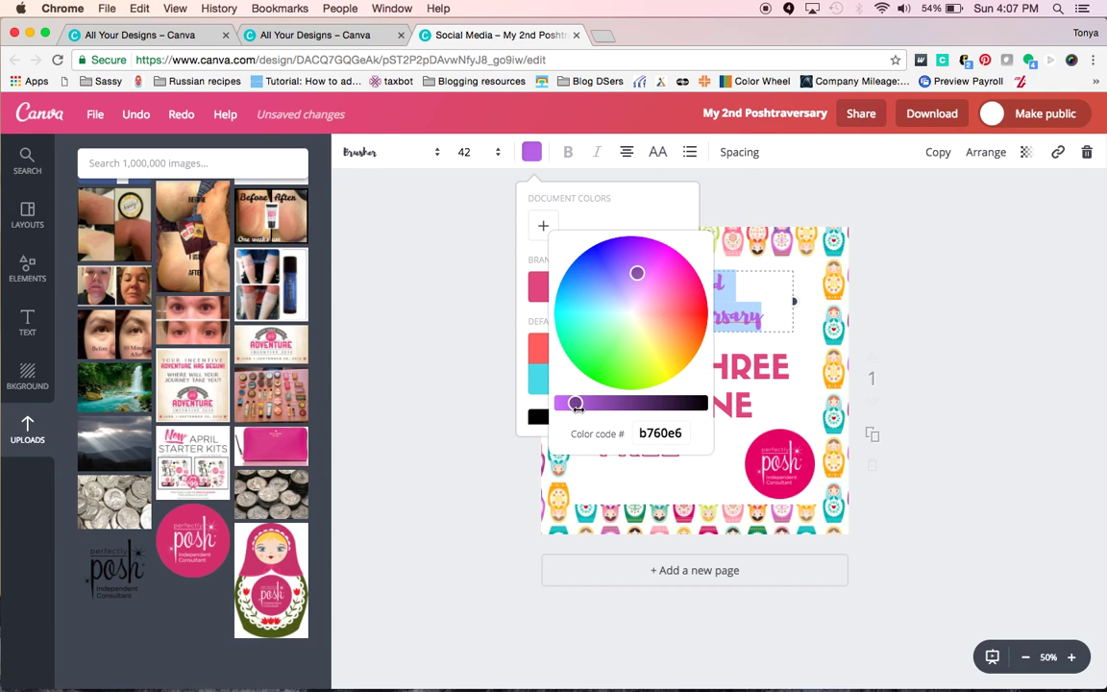
left_click_drag(575, 403, 609, 403)
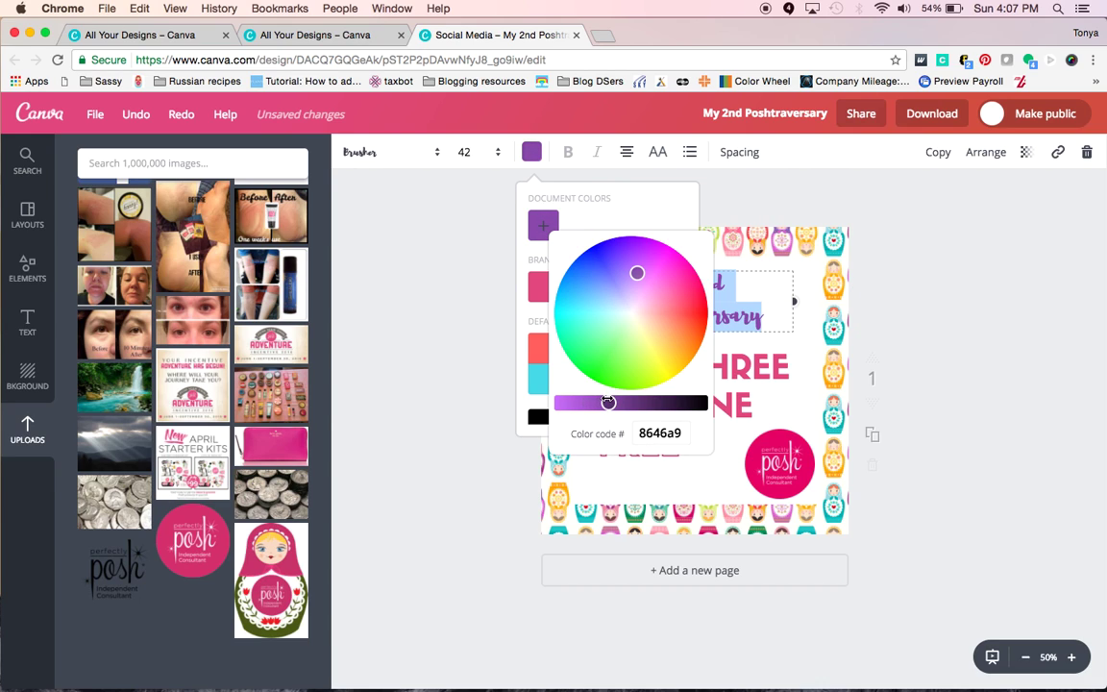
mouse_move(609, 403)
left_mouse_down()
mouse_move(627, 403)
mouse_move(616, 403)
left_mouse_up()
left_click(961, 257)
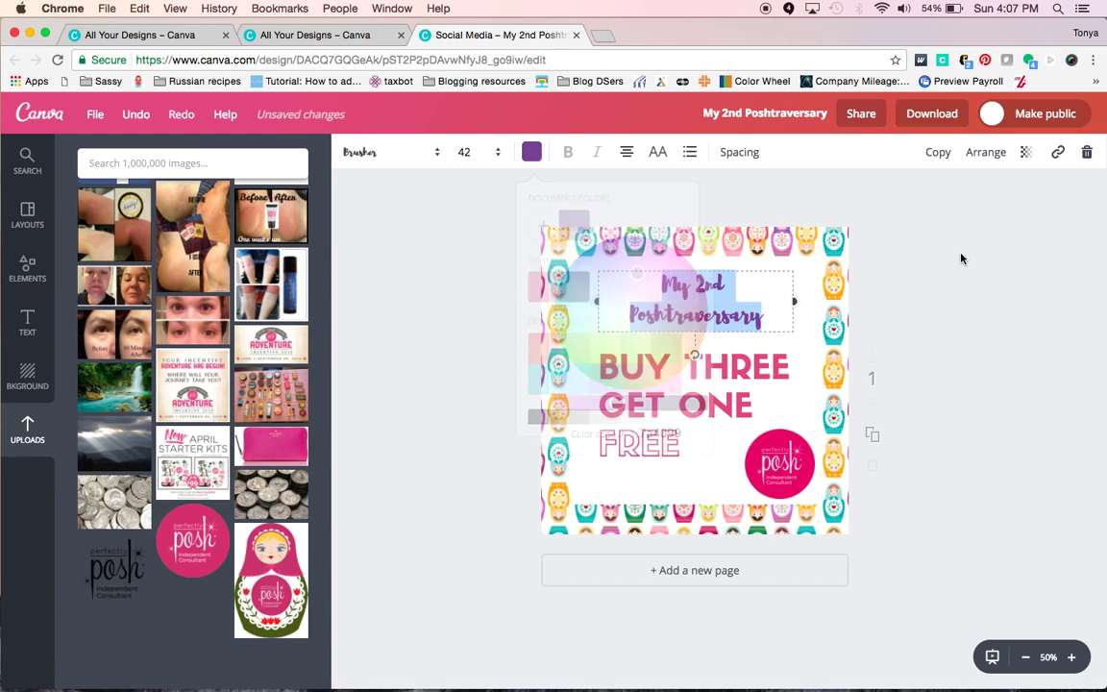
left_click(961, 258)
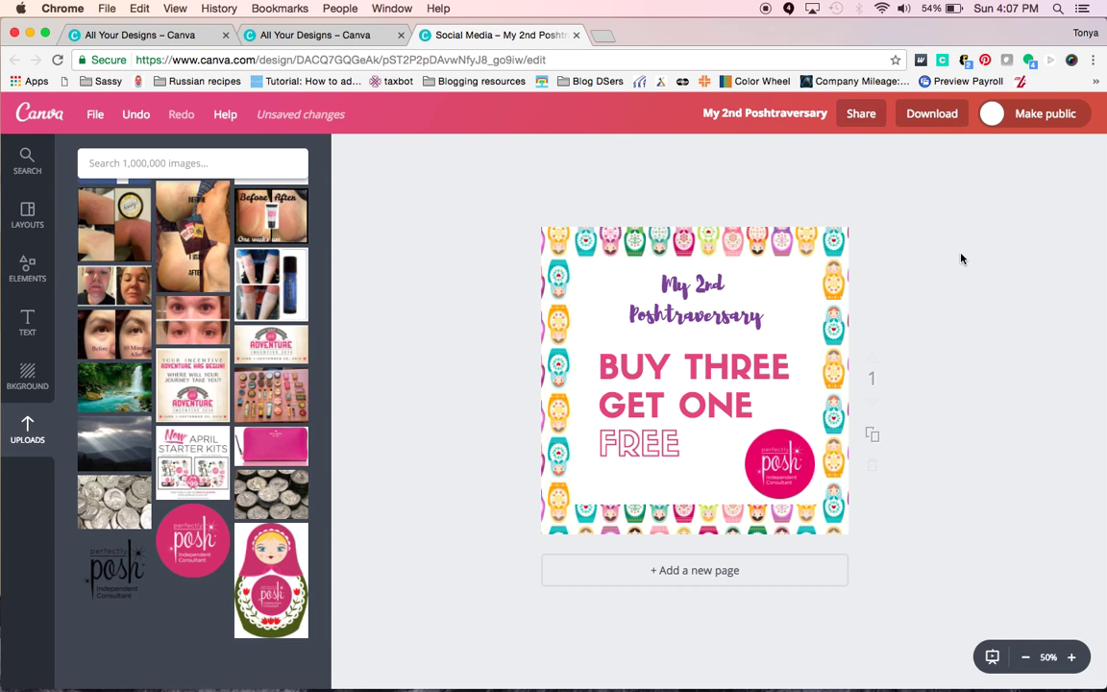
Save the finished sale design.
left_click(95, 114)
left_click(115, 248)
Download the design with the PNG (Recommended) file type and open the downloaded My 2nd Poshtraversary.png.
left_click(933, 114)
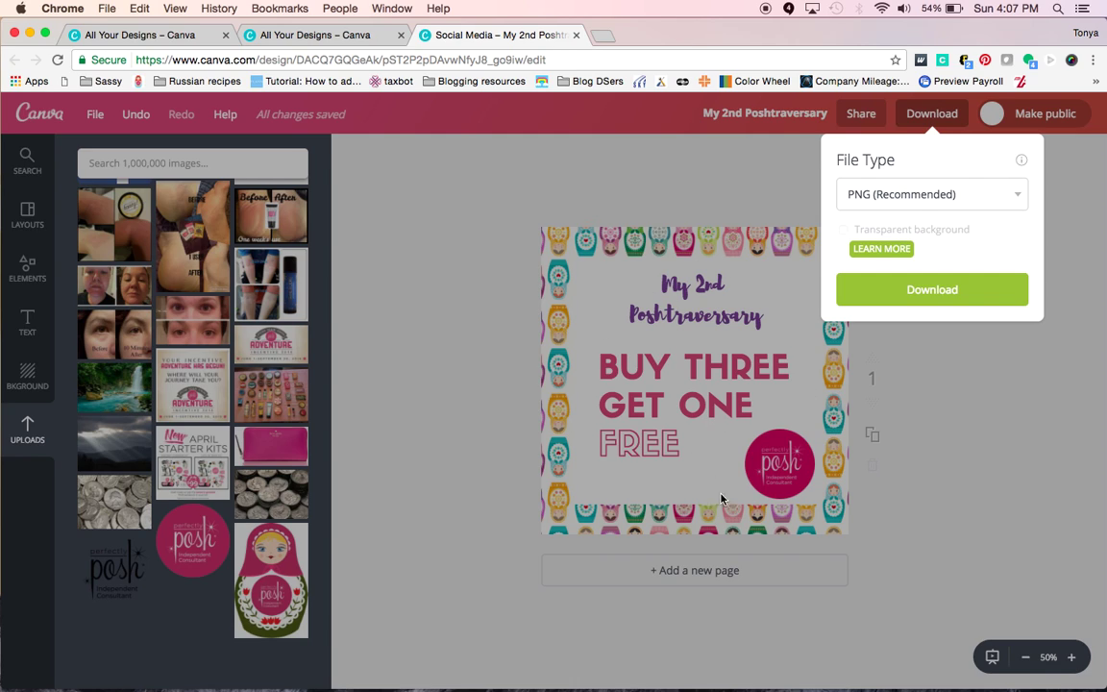
left_click(906, 198)
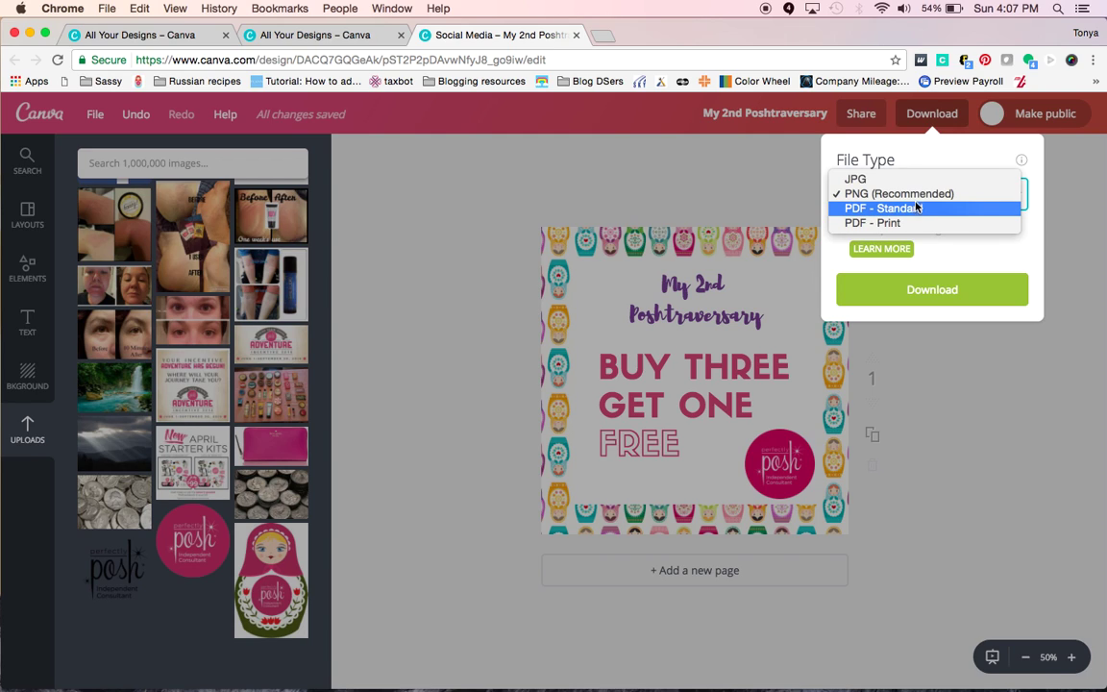
left_click(915, 194)
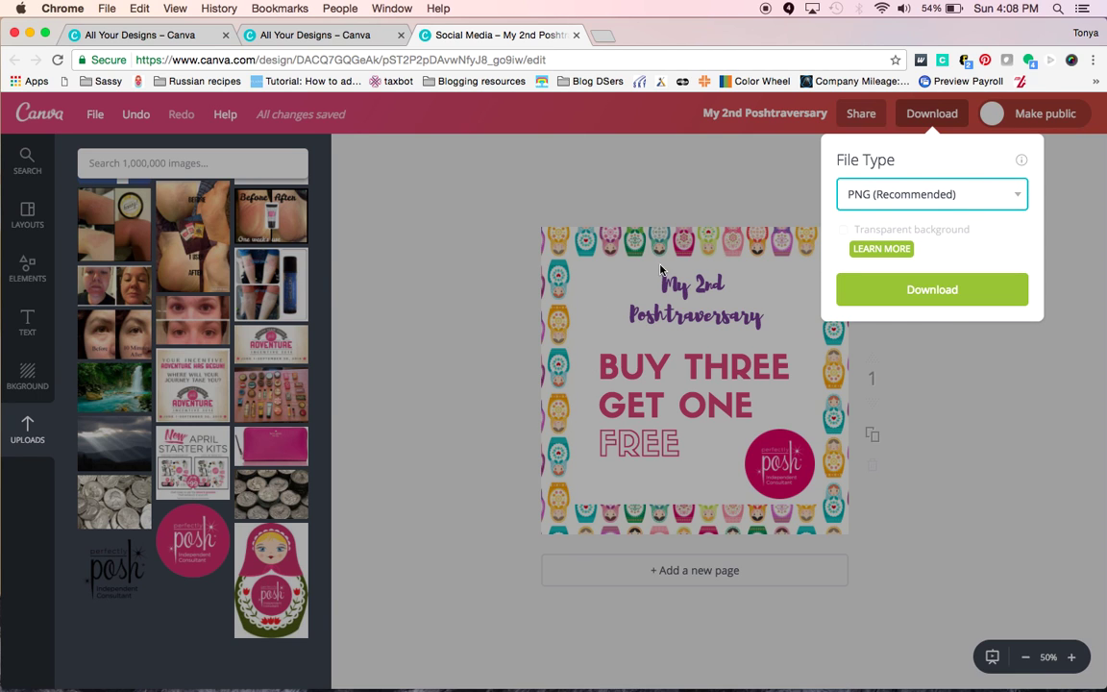
left_click(954, 293)
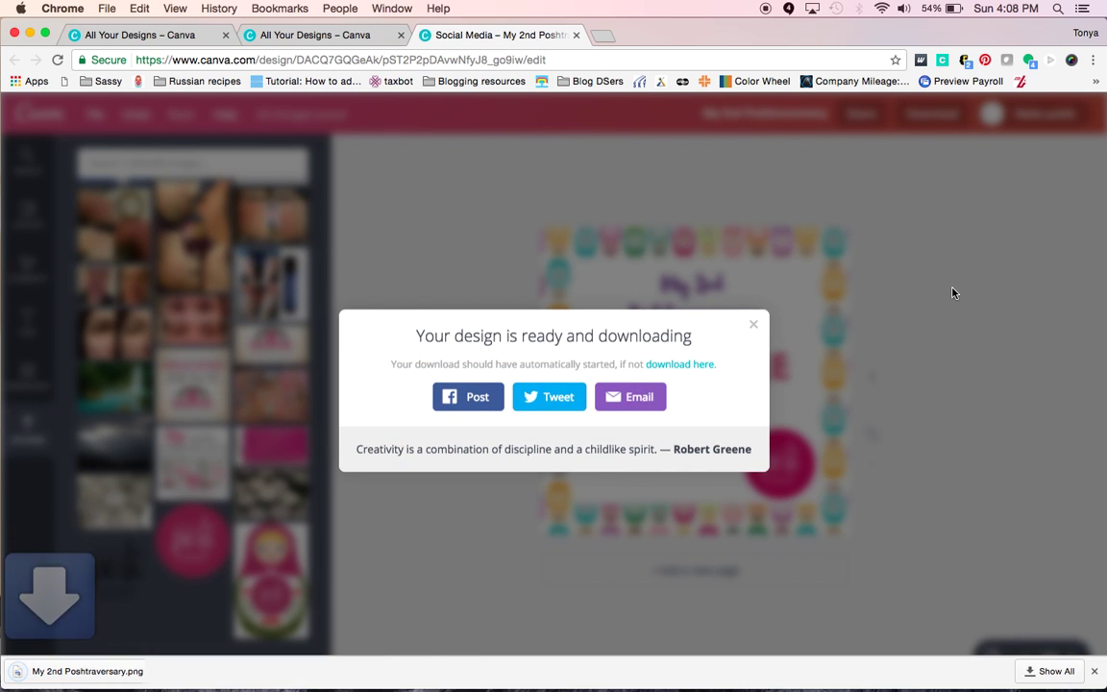
left_click(103, 674)
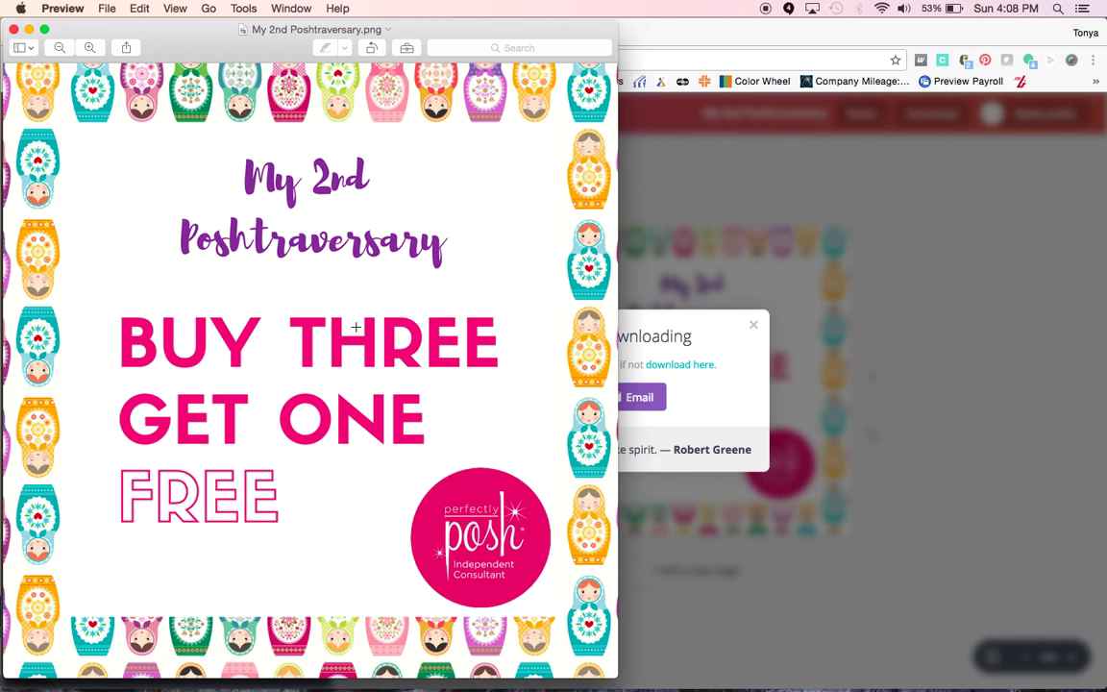
Close the previewed My 2nd Poshtraversary.png and dismiss the download message to return to the Canva design.
left_click(14, 30)
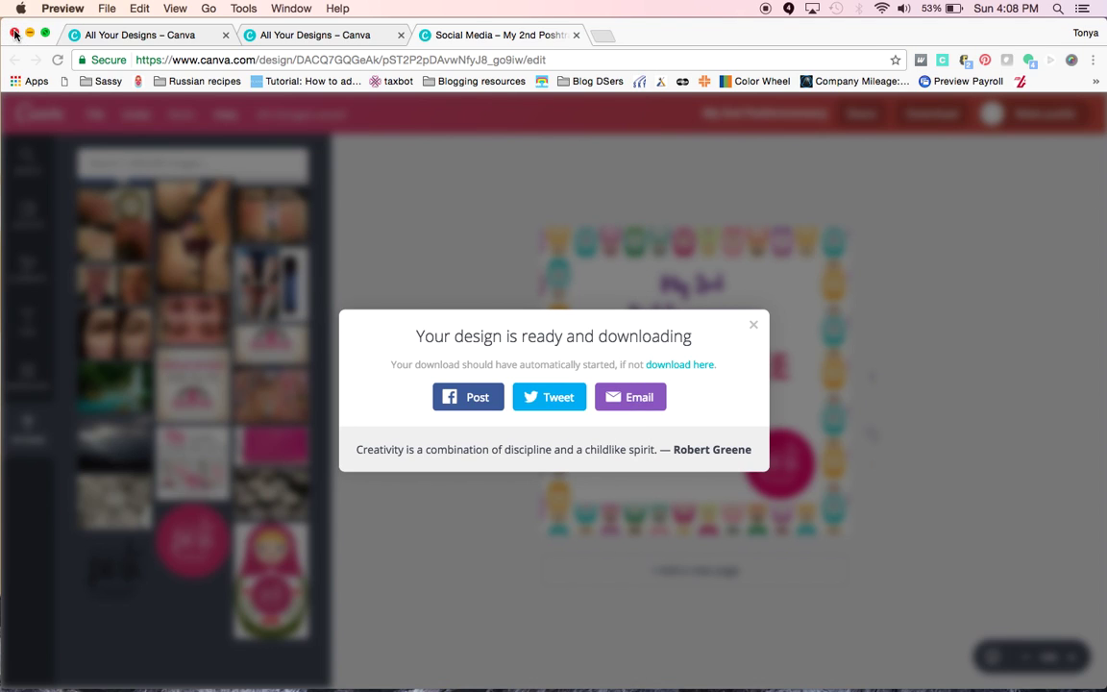
left_click(756, 336)
left_click(755, 326)
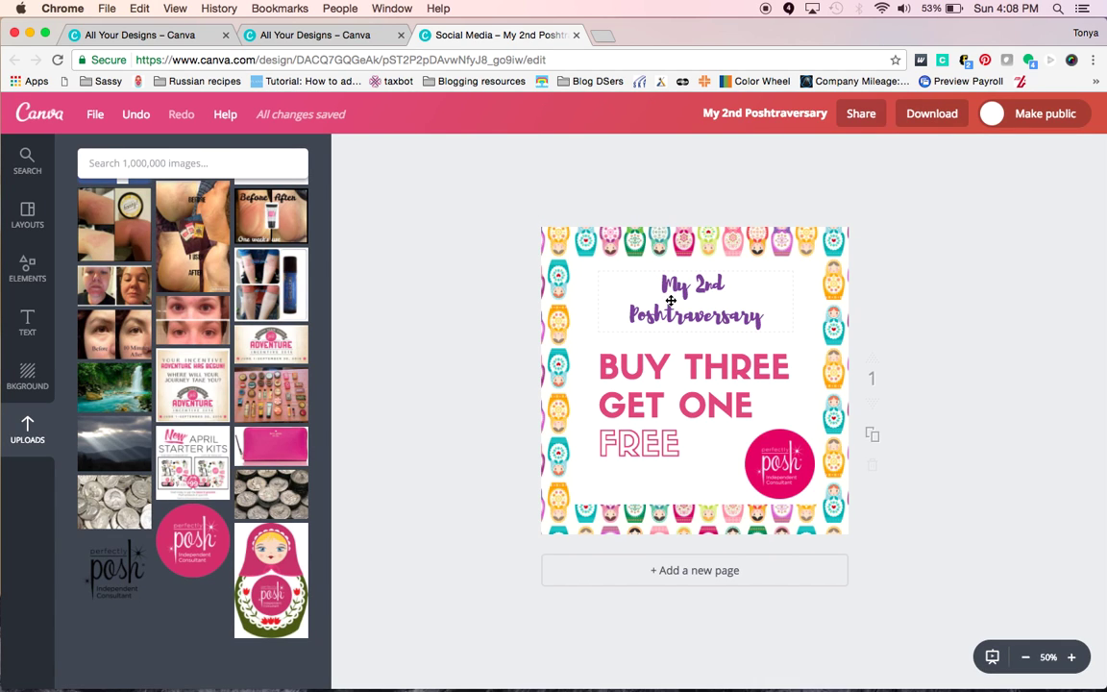
Tighten the spacing of the whole "My 2nd Poshtraversary" heading to a line height of 1.12.
left_click(658, 269)
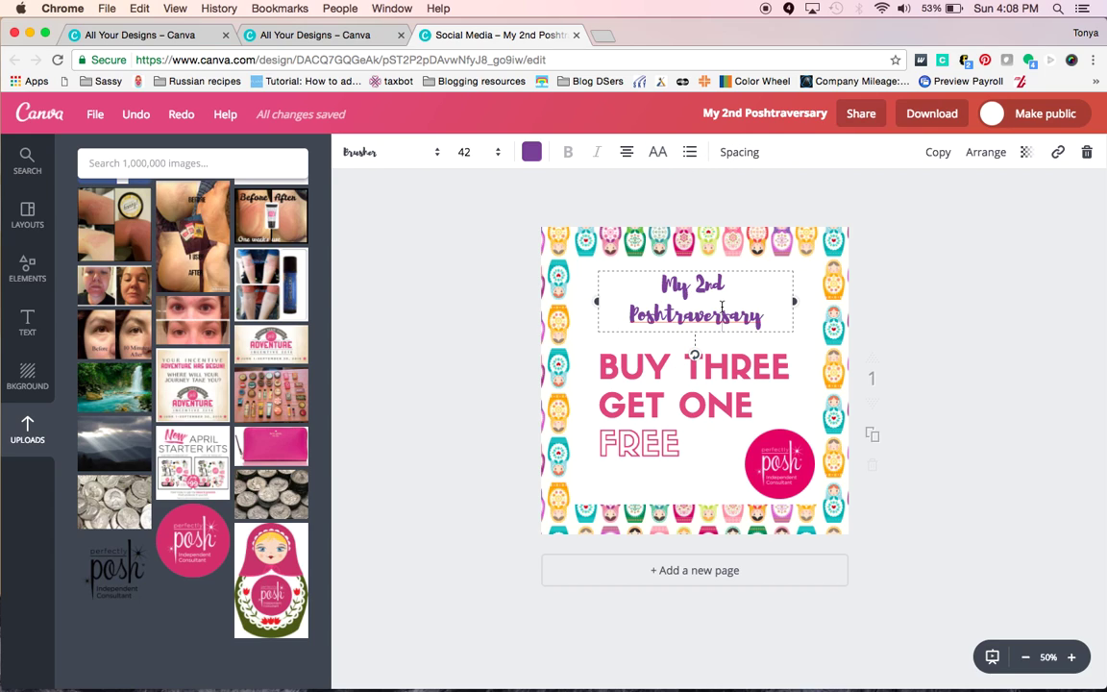
left_click_drag(767, 312, 595, 248)
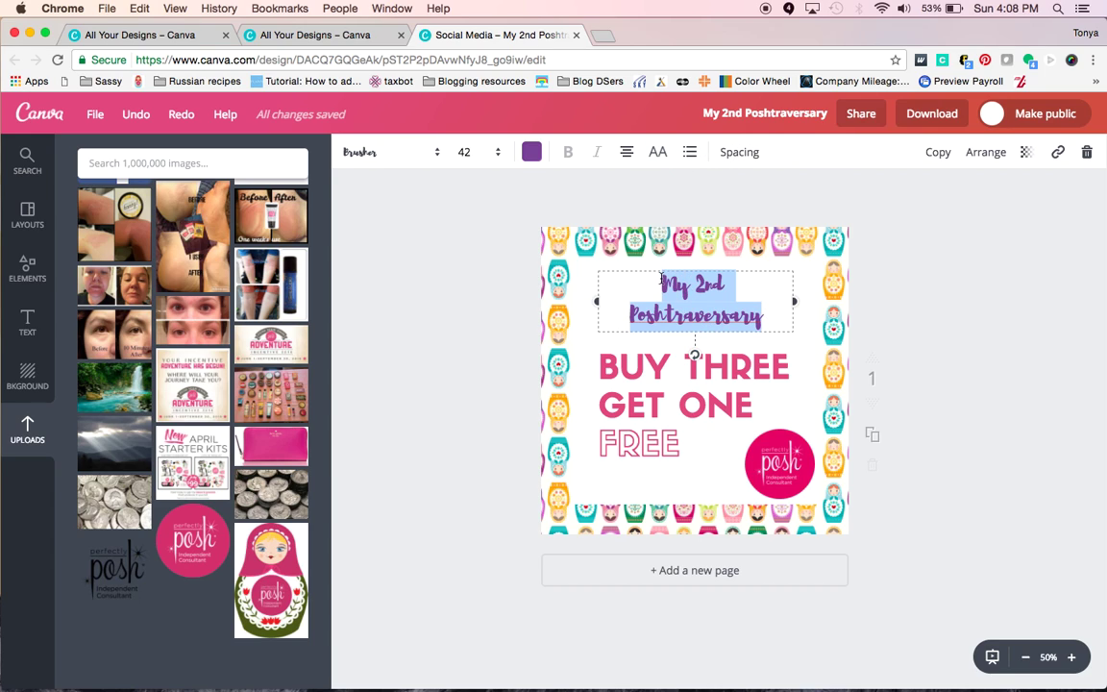
left_click(759, 160)
left_click_drag(826, 198, 838, 228)
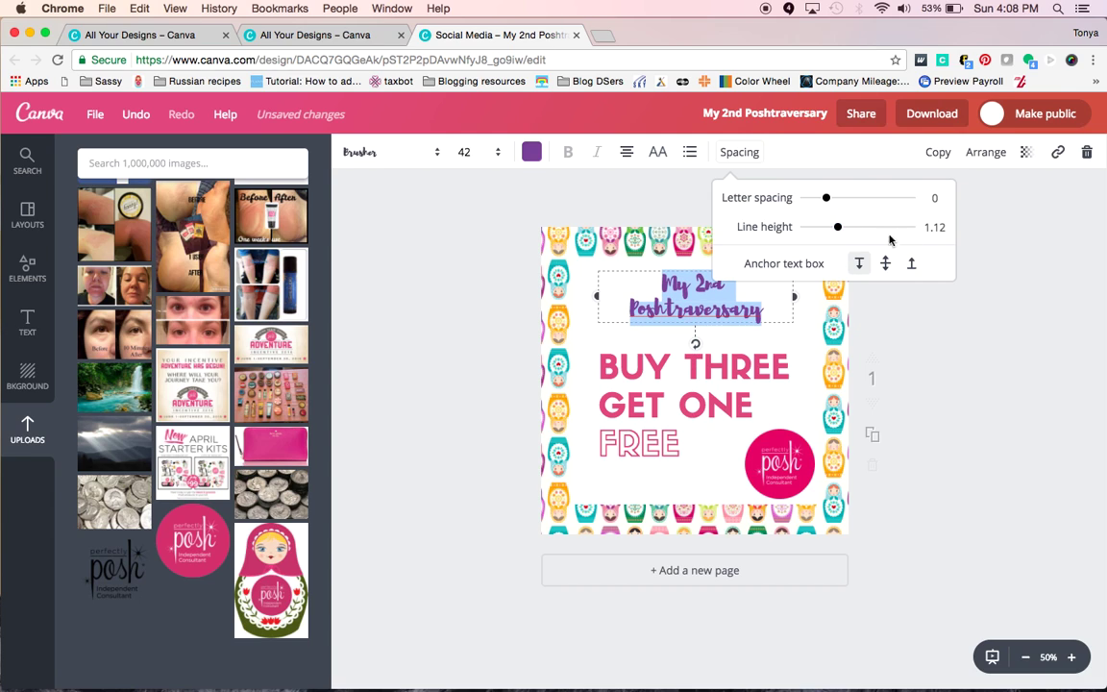
left_click(986, 243)
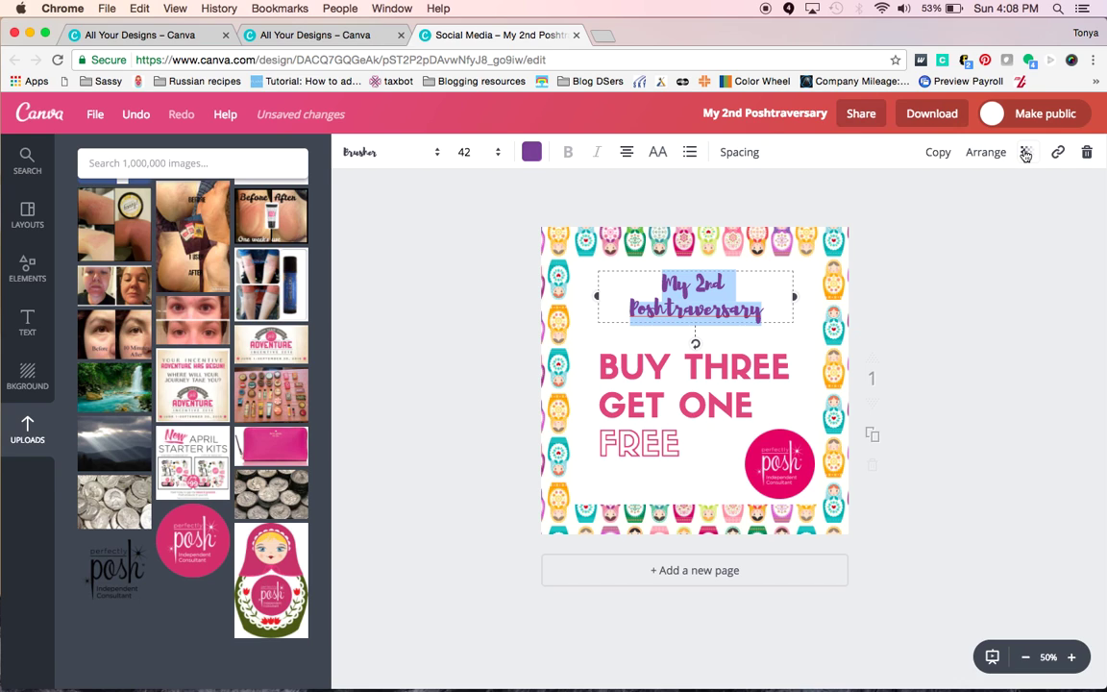
Try out the transparency setting on the white square behind the text, leaving it at 100.
left_click(727, 366)
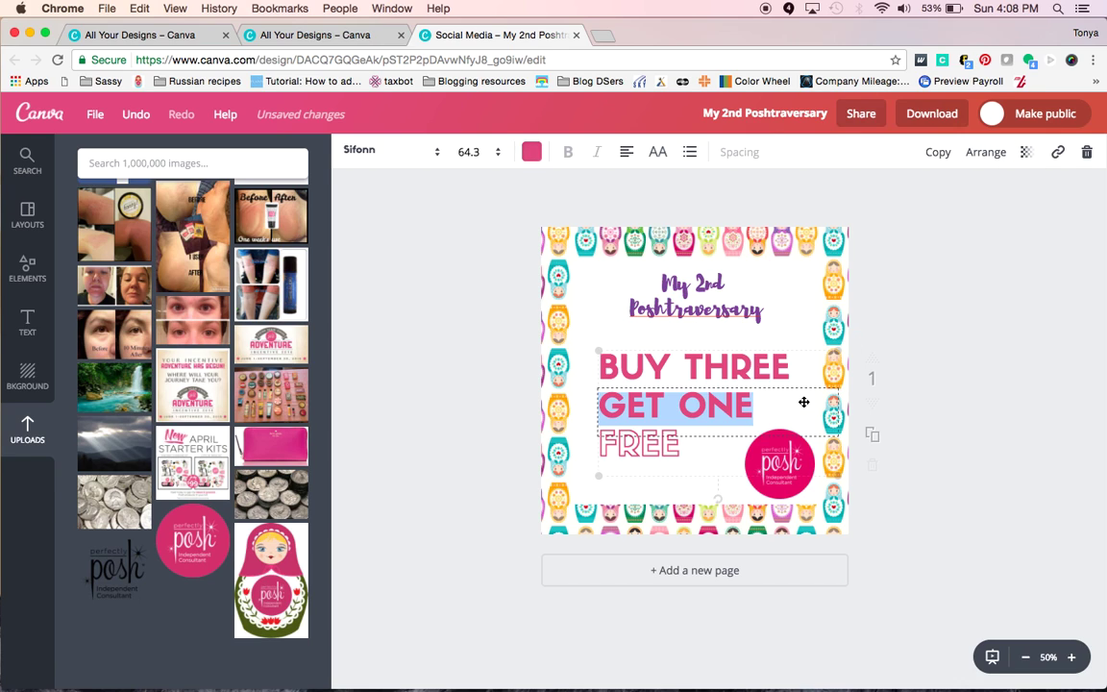
left_click(803, 297)
left_click(1025, 152)
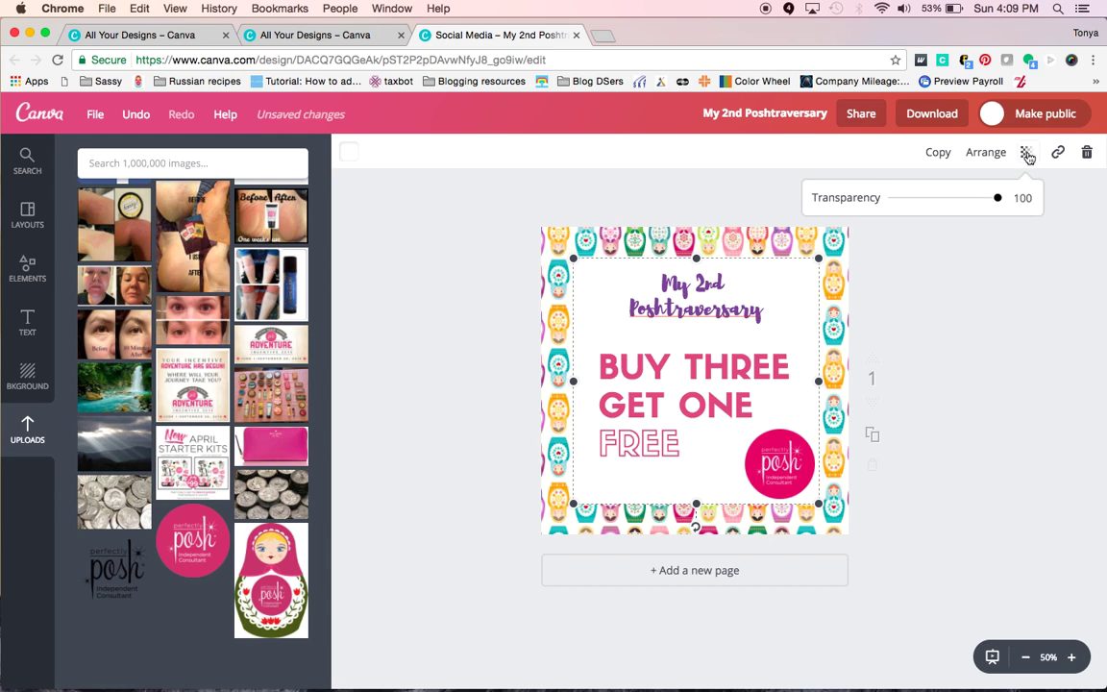
mouse_move(1000, 200)
left_mouse_down()
mouse_move(948, 210)
mouse_move(1015, 198)
left_mouse_up()
Try the "My 2nd Poshtraversary" heading in uppercase and switch it back to its original letter case.
left_click(650, 390)
double_click(654, 389)
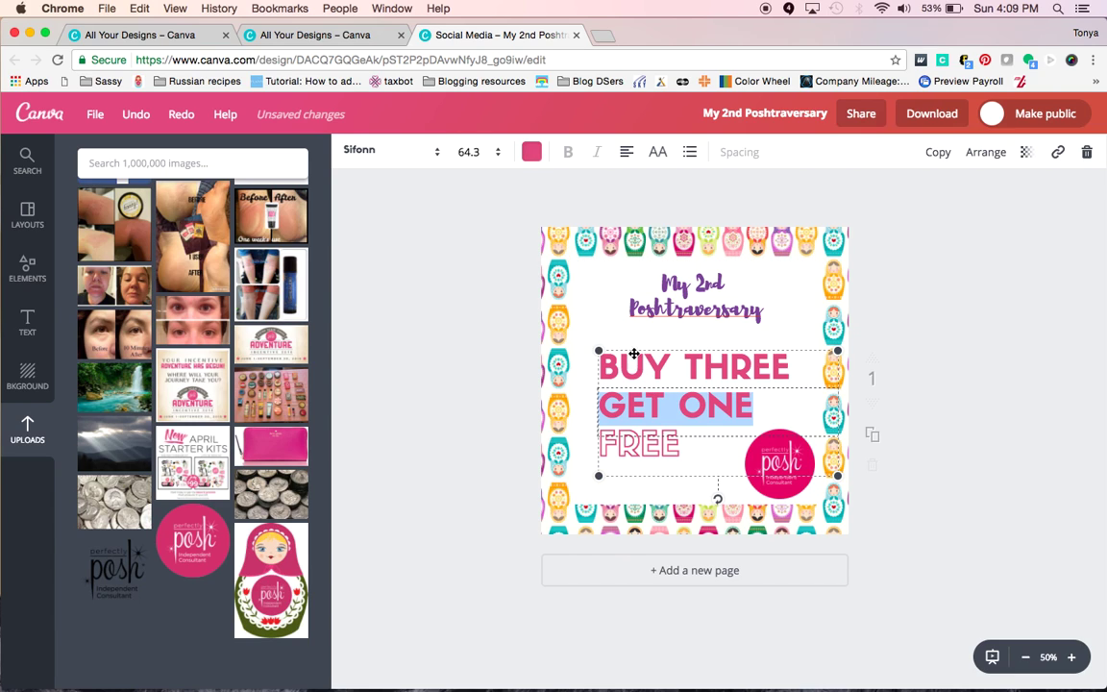
left_click(659, 151)
left_click(662, 281)
left_click(659, 151)
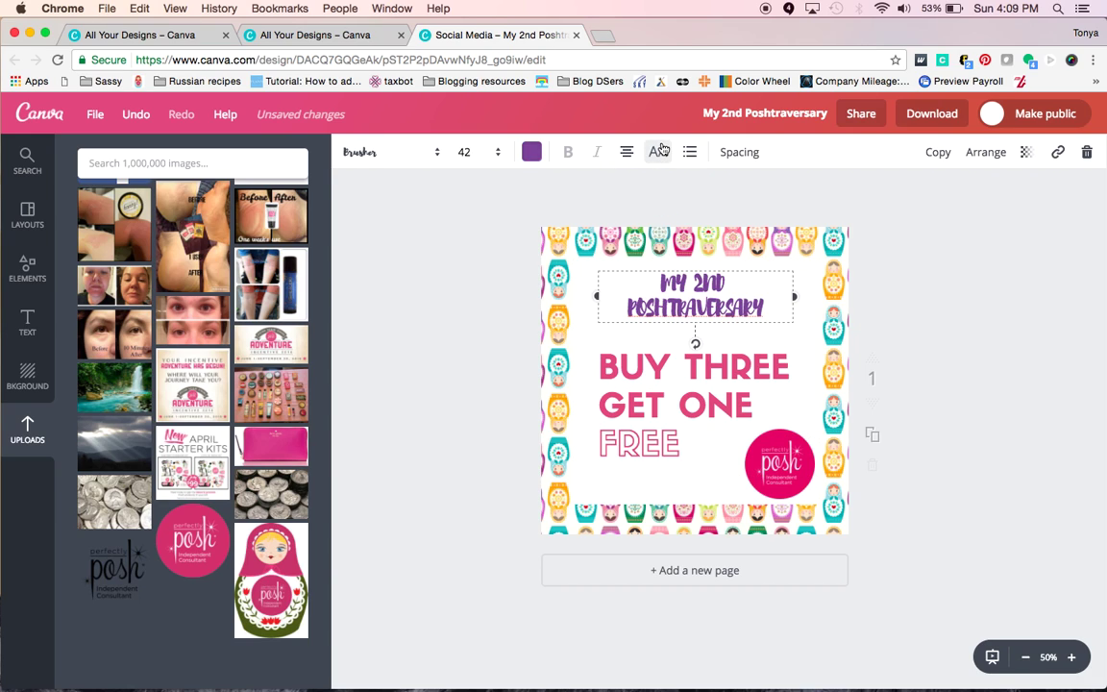
left_click(661, 151)
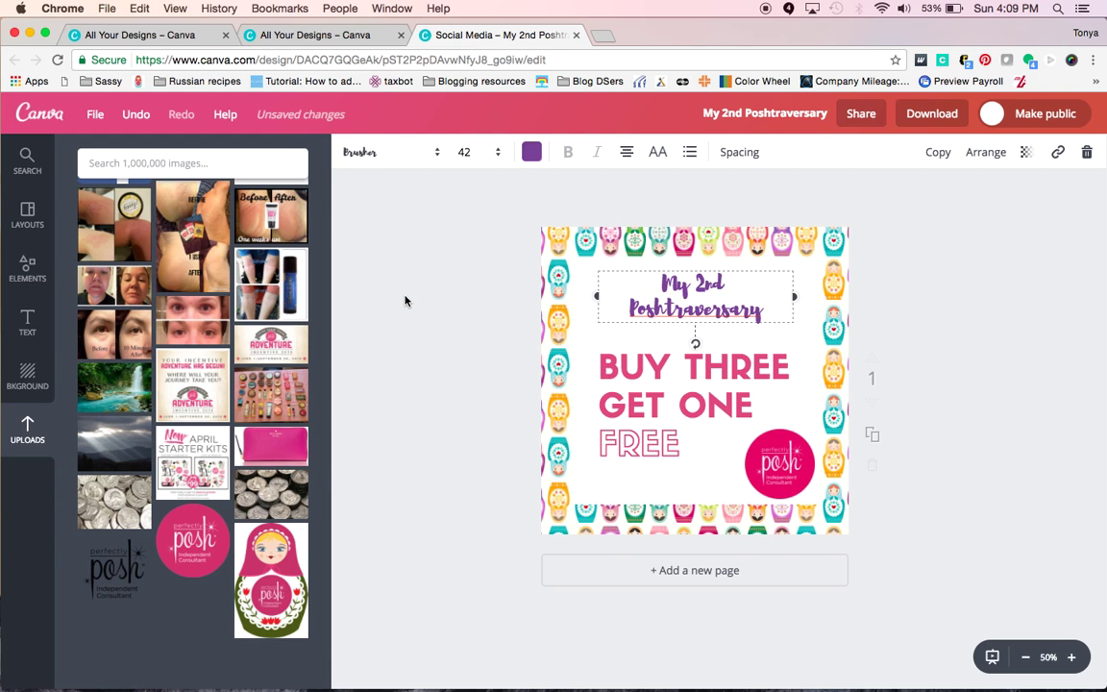
Look through the Canva layouts and the available layout sources, and view the color choices for the heading.
left_click(28, 215)
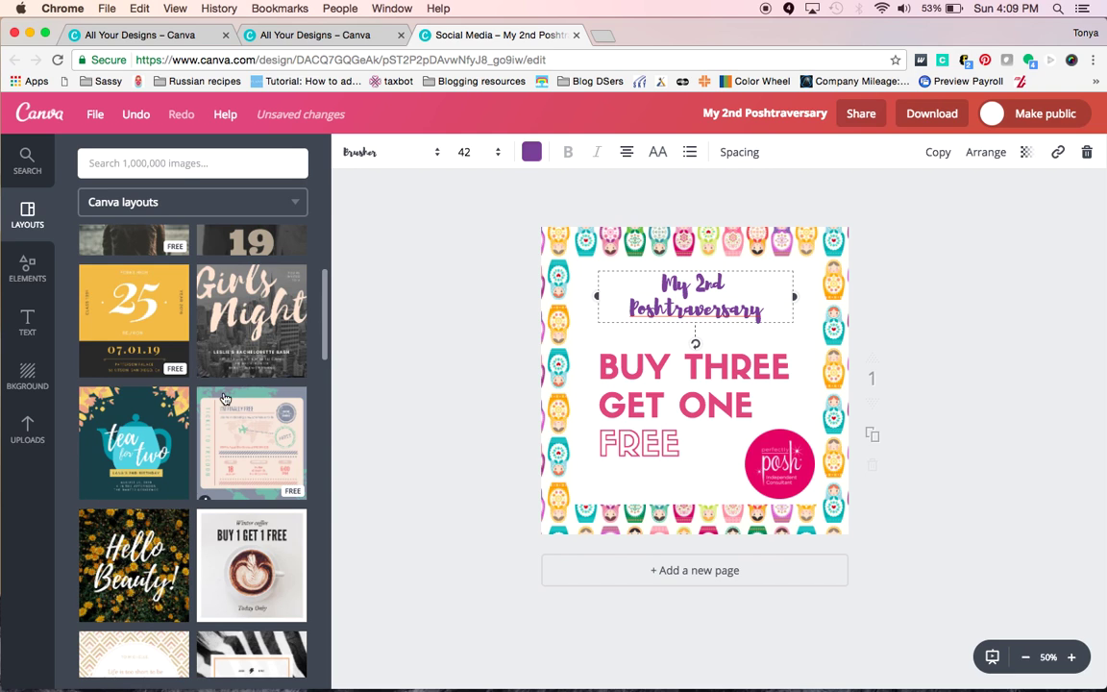
scroll(224, 398, "down", 15)
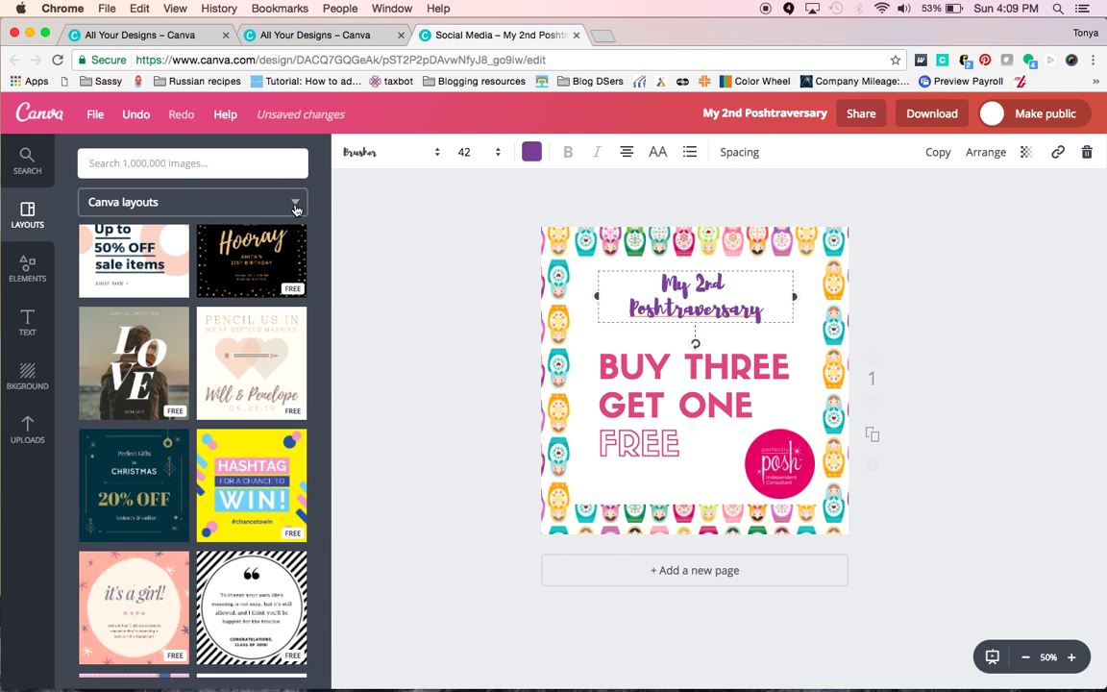
left_click(295, 204)
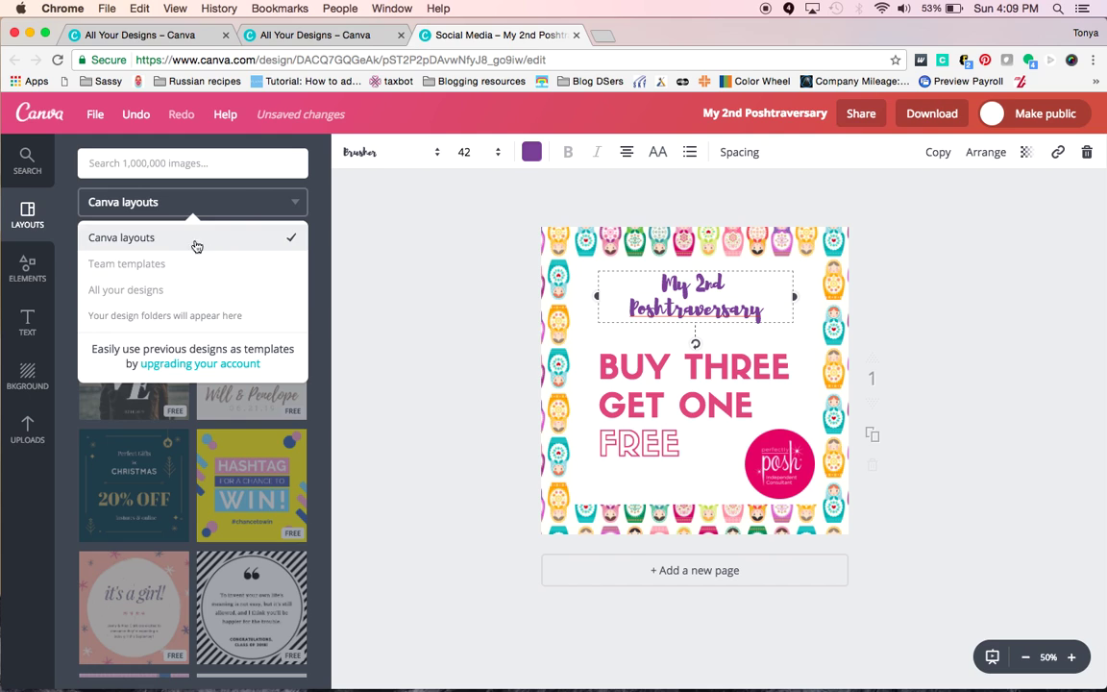
left_click(413, 292)
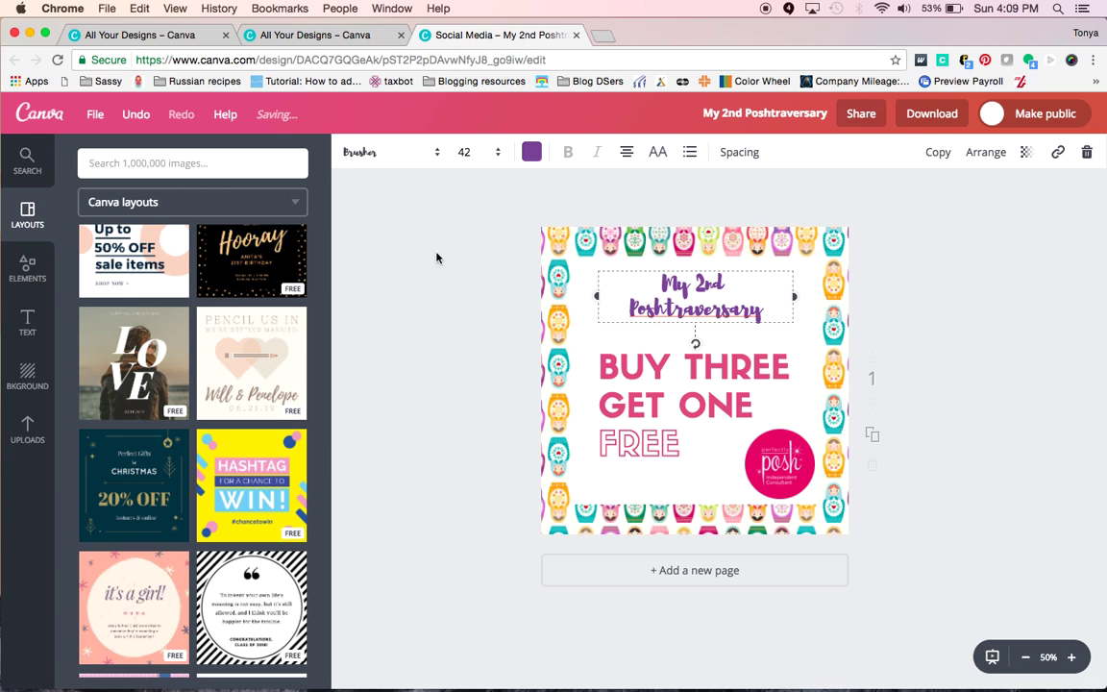
left_click(531, 151)
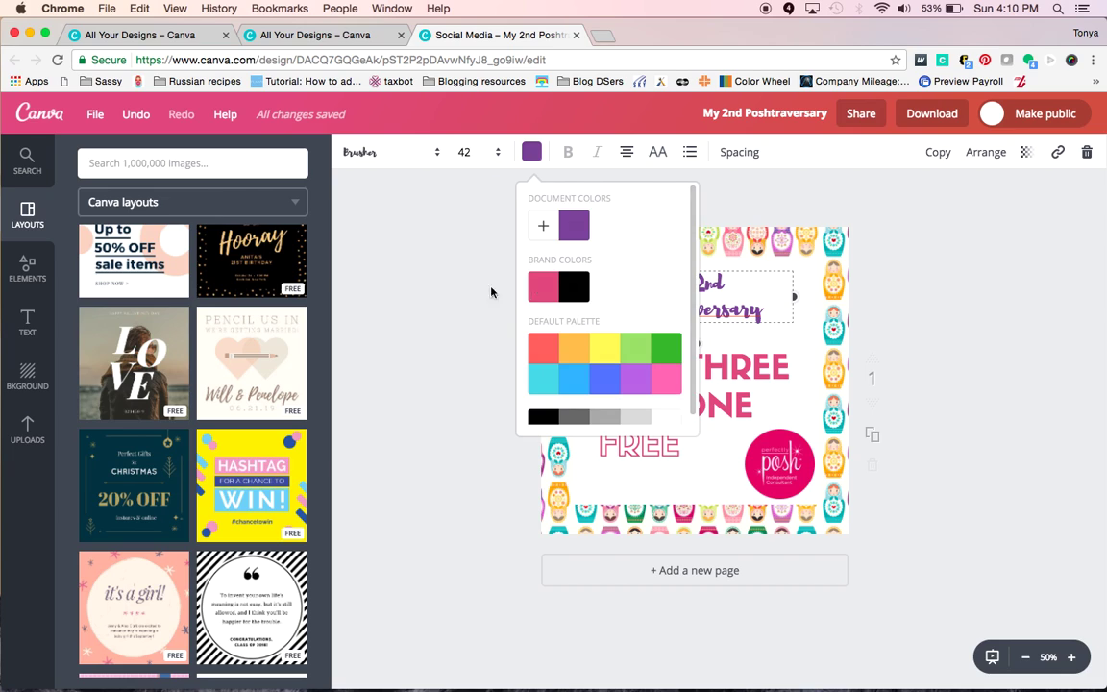
left_click(461, 296)
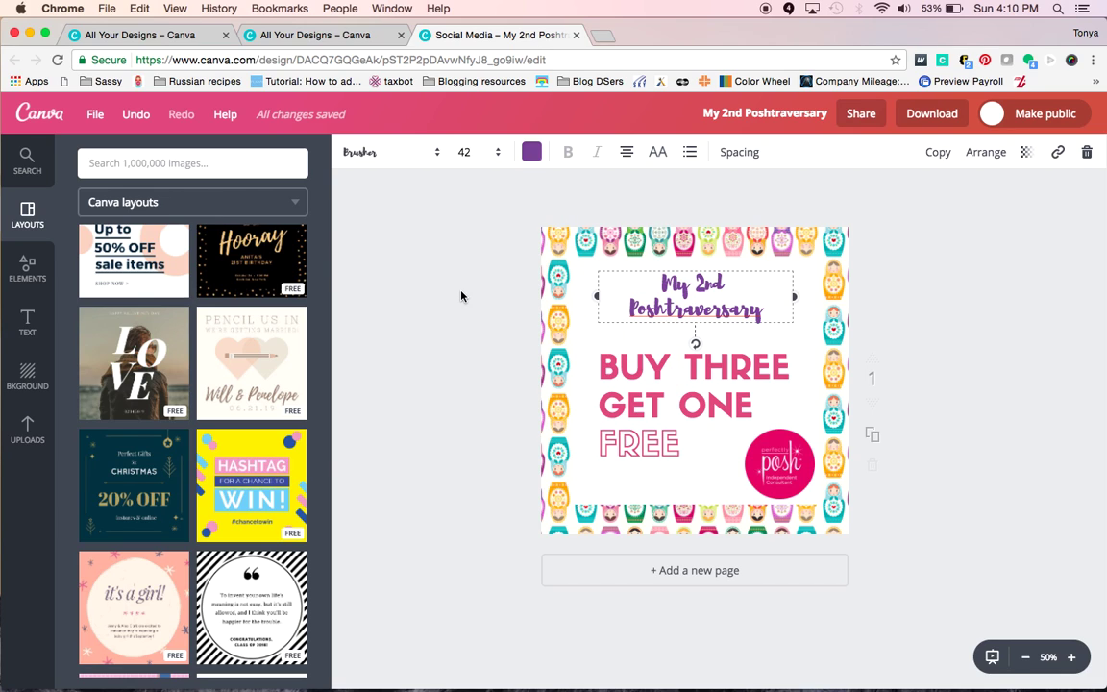